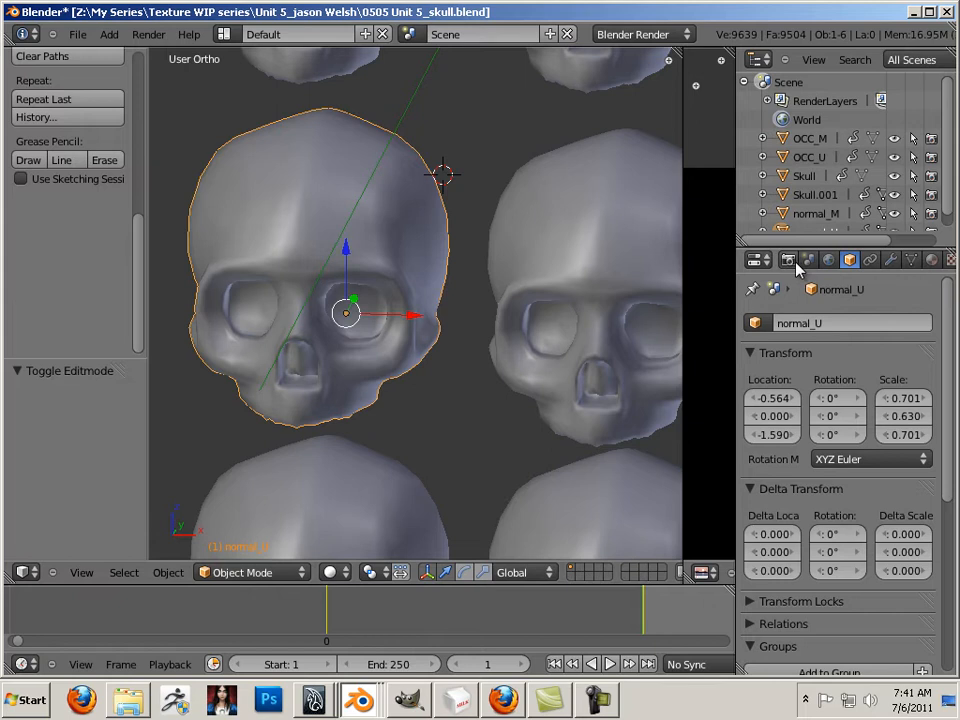
Add a Multiresolution modifier to the normal_U skull and subdivide it three times.
right_click(535, 246)
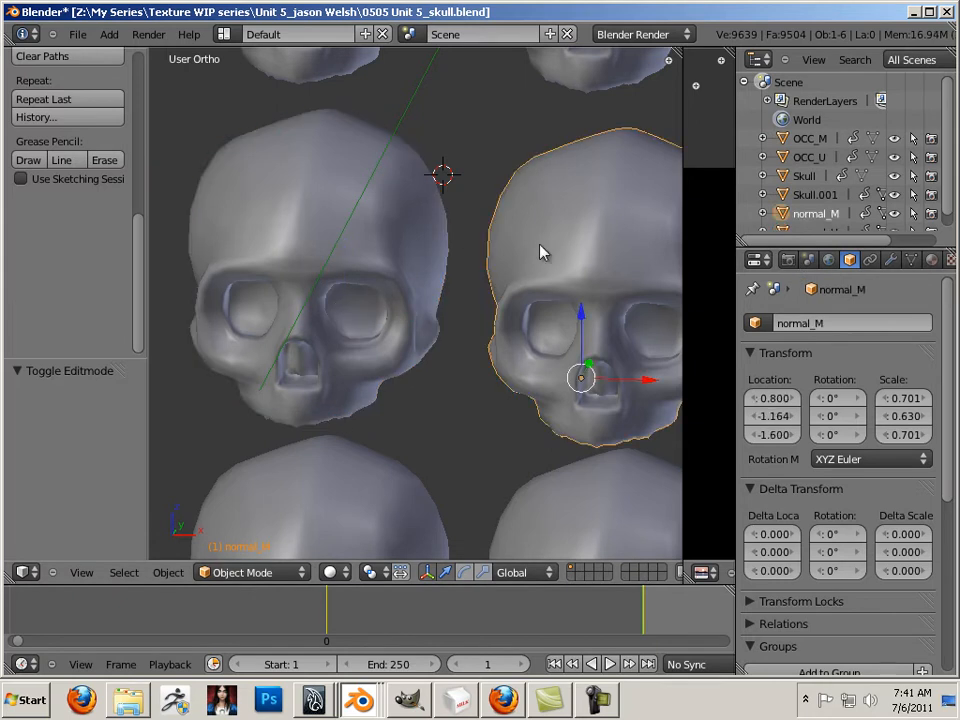
right_click(413, 250)
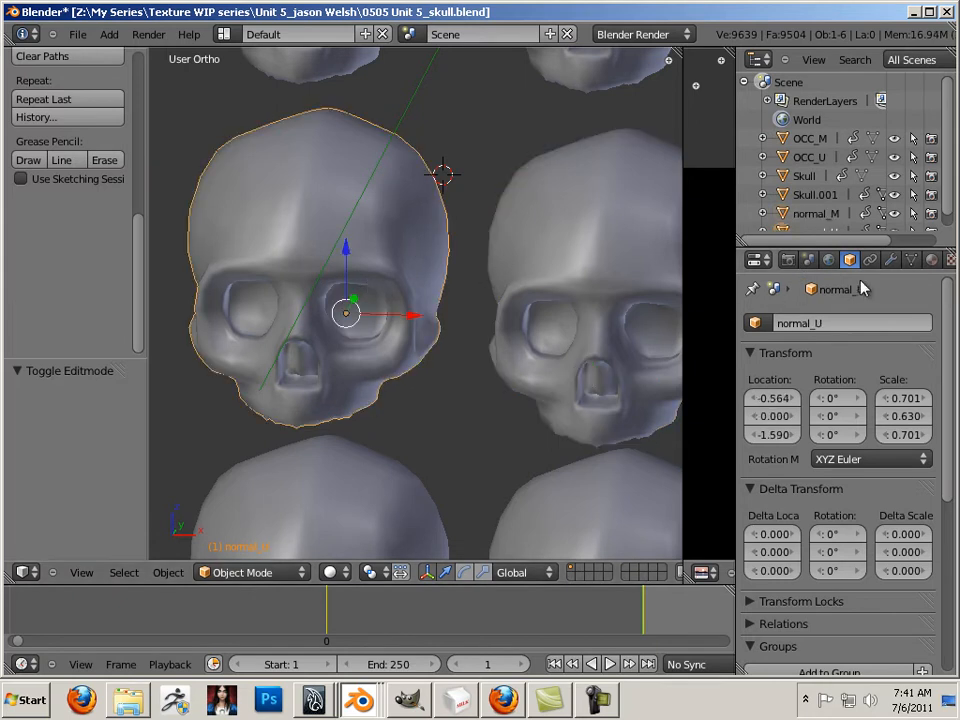
click(890, 259)
click(866, 345)
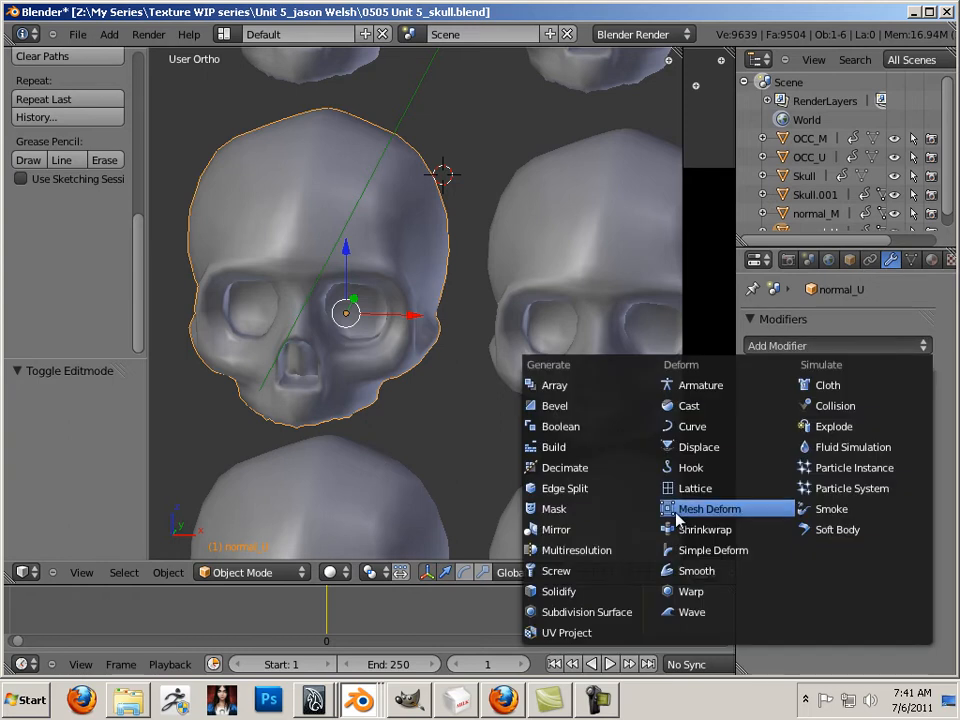
click(604, 551)
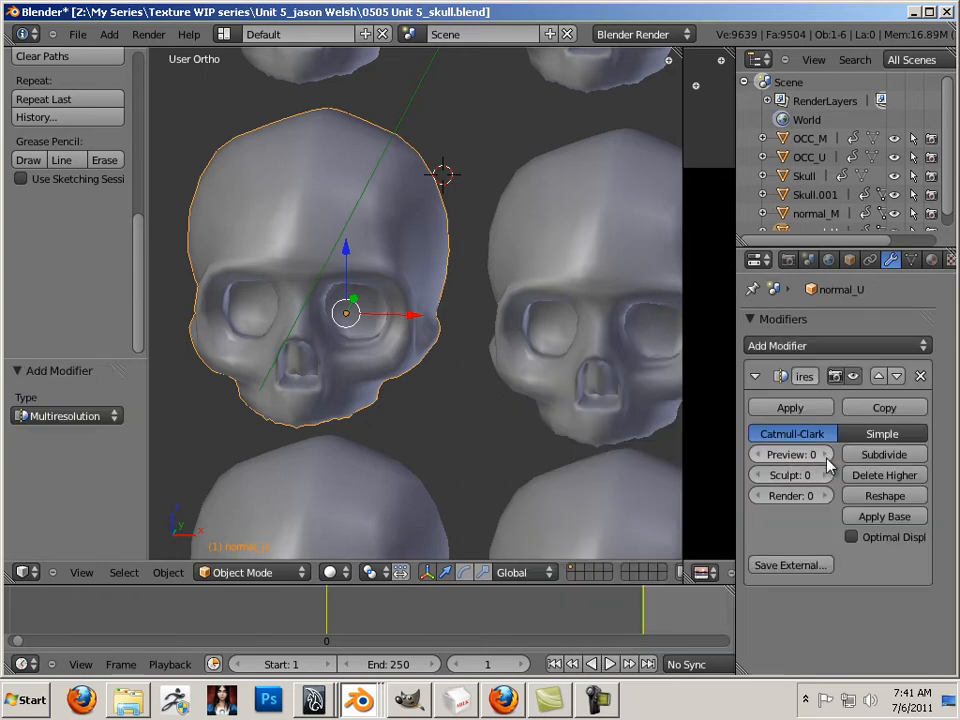
click(874, 457)
click(874, 457)
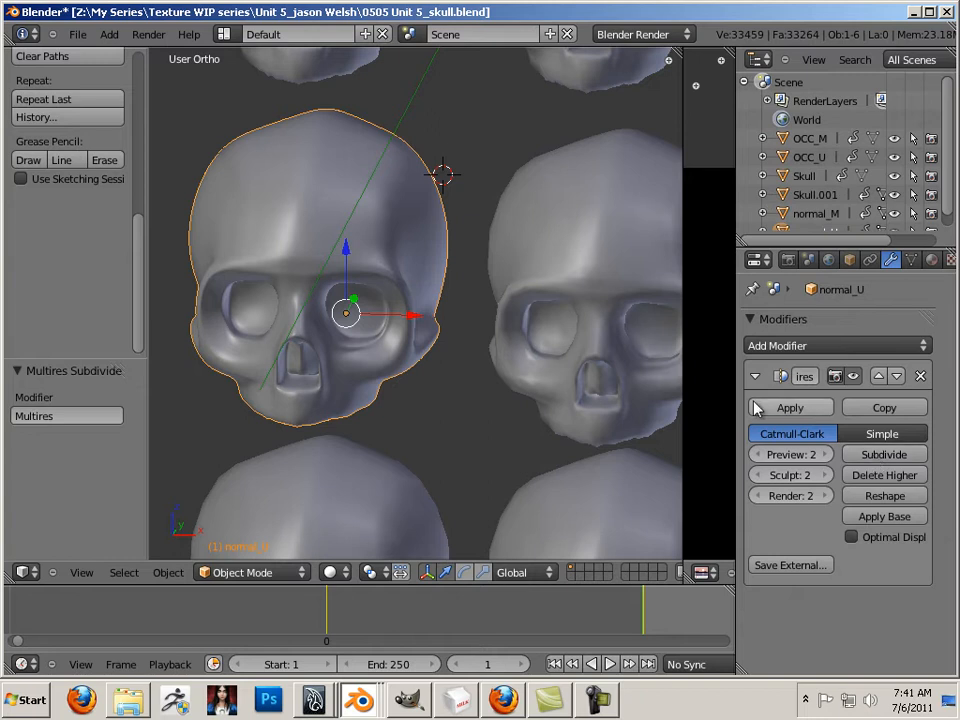
click(864, 456)
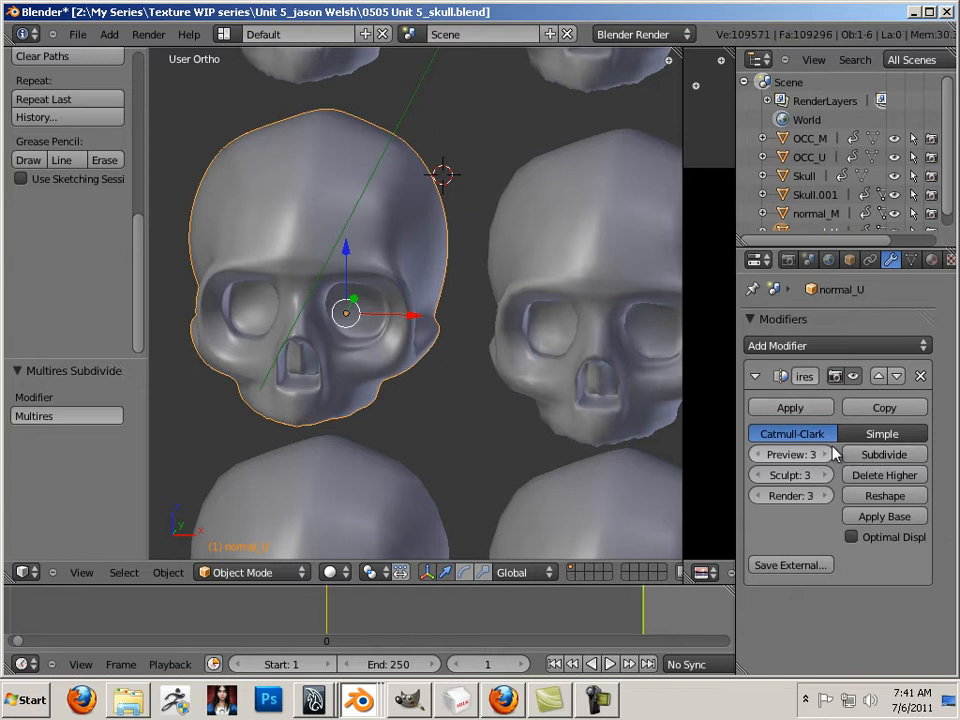
Give the normal_M skull a Multiresolution modifier subdivided to level 3.
right_click(594, 281)
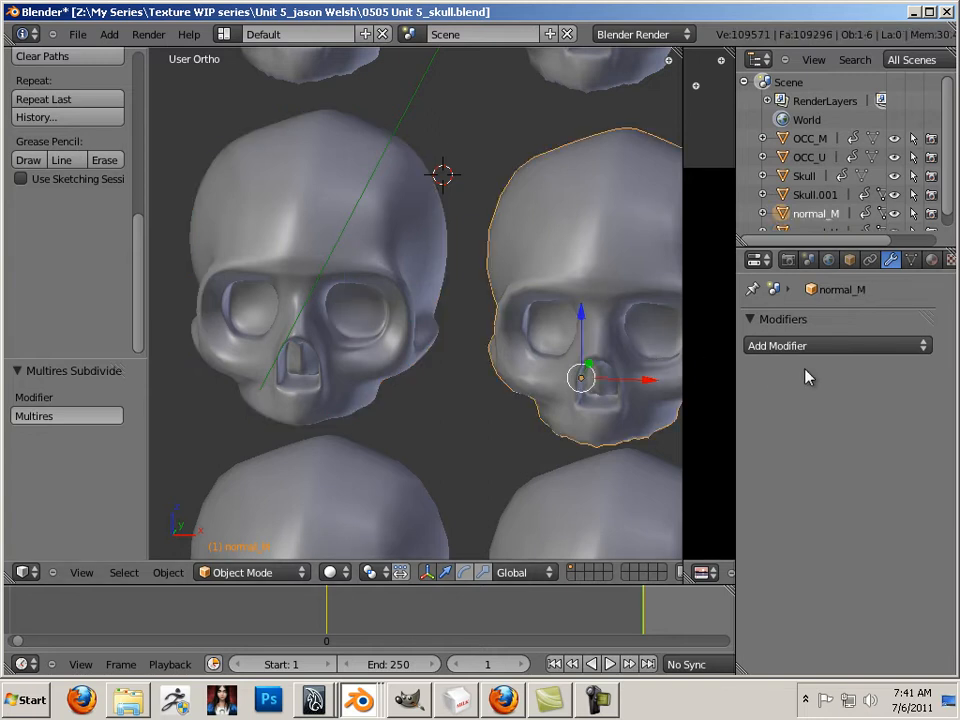
click(820, 346)
click(568, 551)
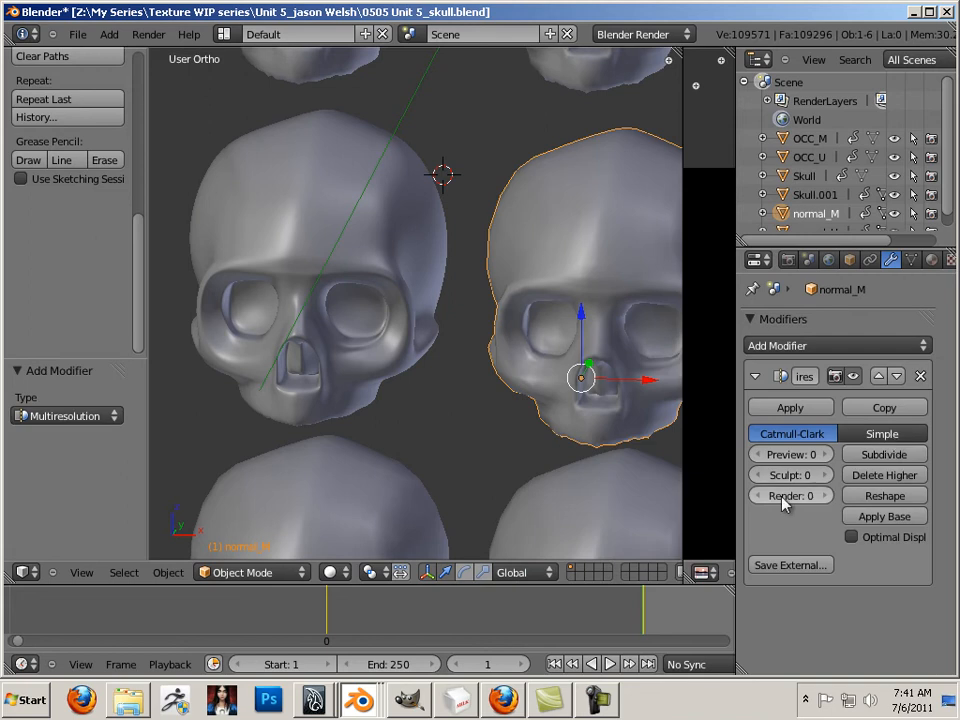
click(894, 454)
click(897, 454)
click(897, 454)
Give the OCC_U skull a Multiresolution modifier subdivided to level 3.
right_click(414, 499)
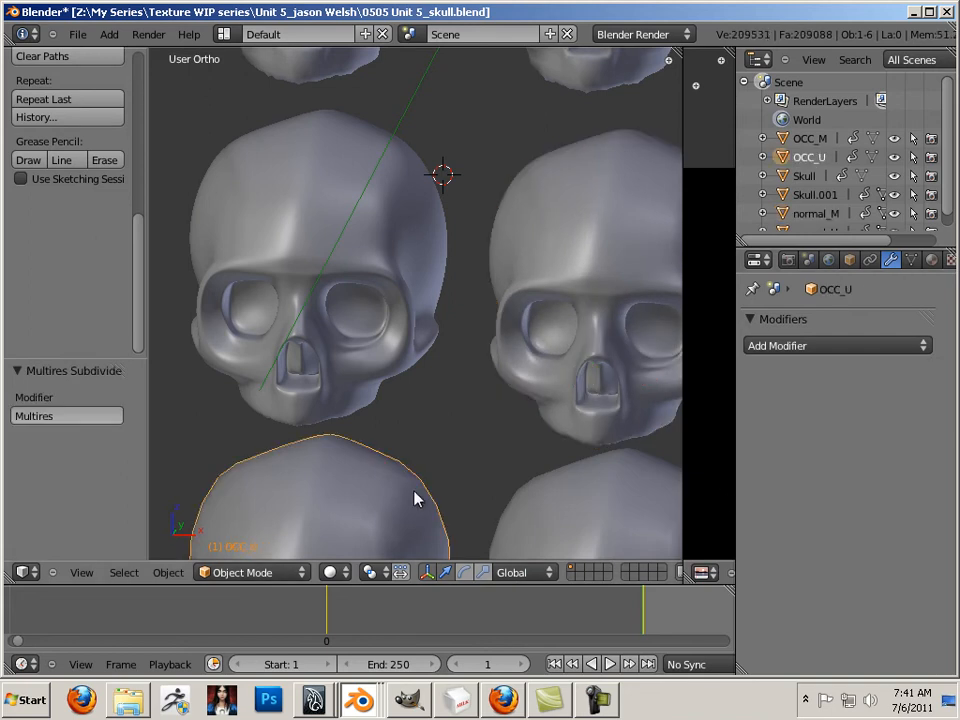
click(820, 346)
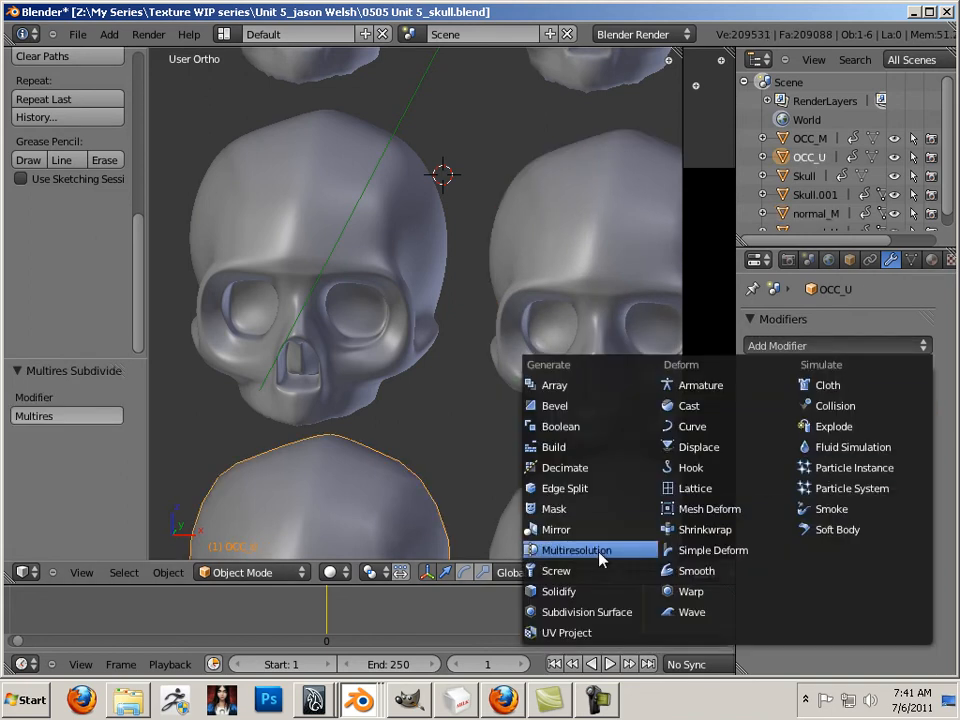
click(544, 553)
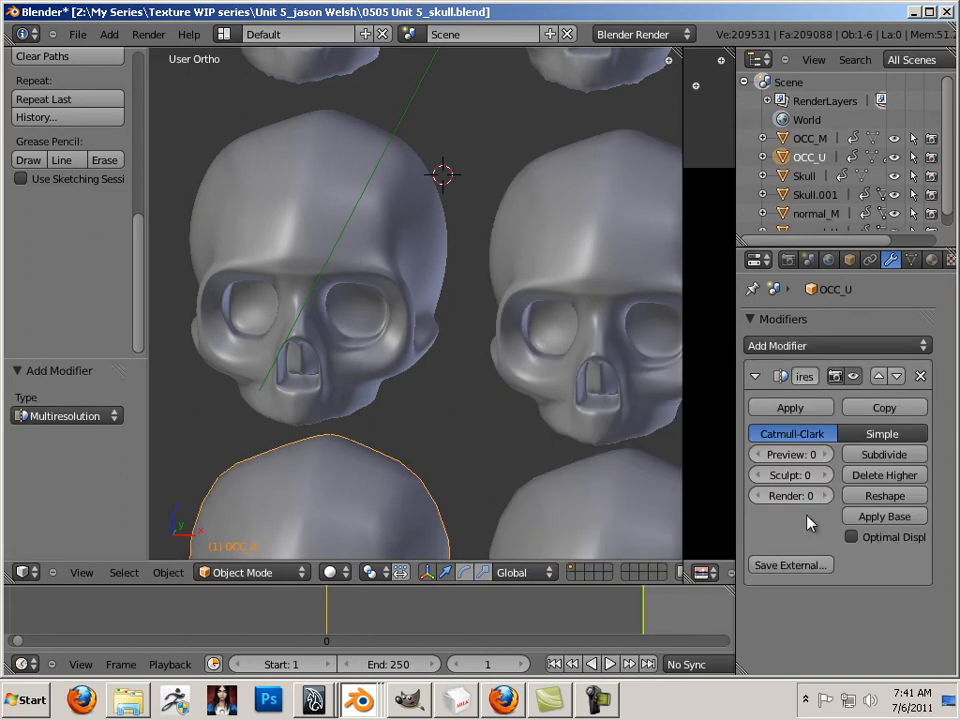
click(870, 456)
click(869, 457)
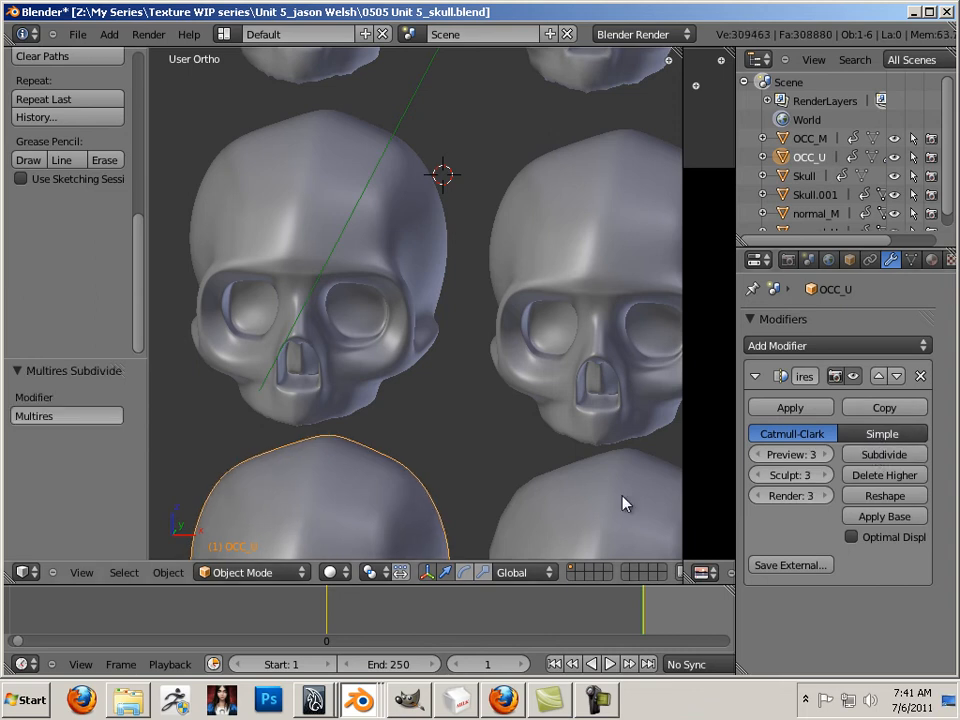
Give the OCC_M skull a Multiresolution modifier subdivided to level 3.
right_click(624, 504)
click(800, 345)
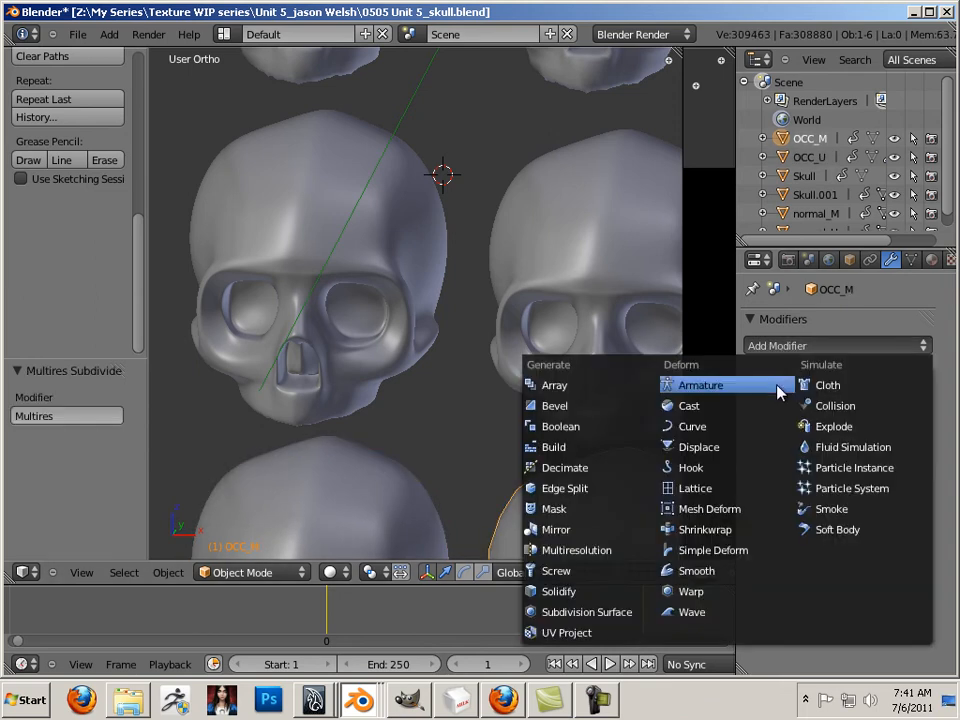
click(550, 551)
click(864, 456)
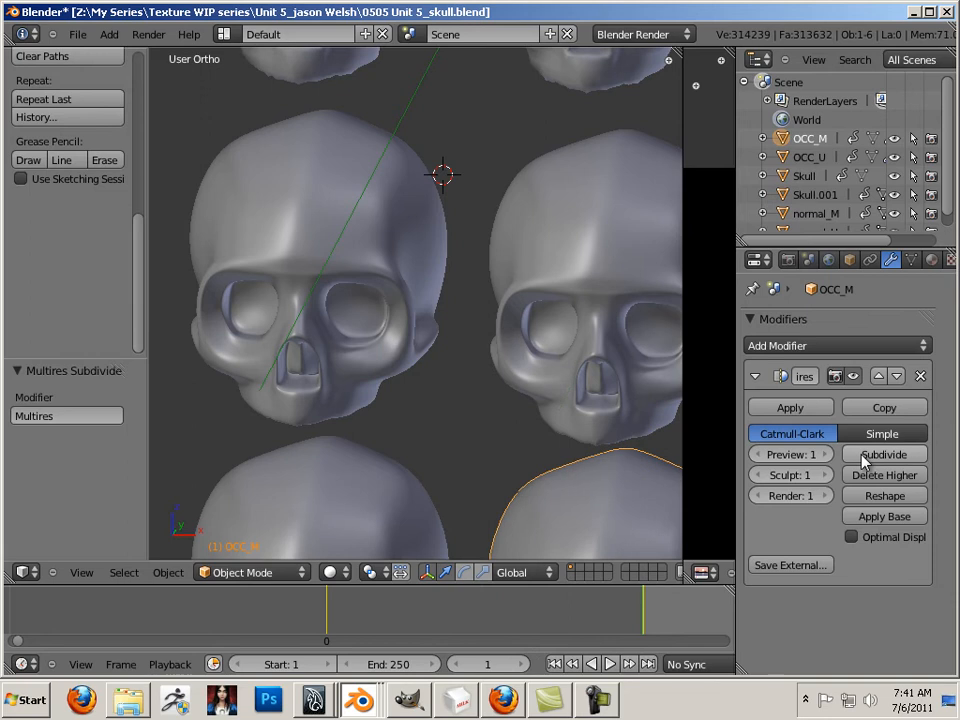
click(864, 456)
click(864, 456)
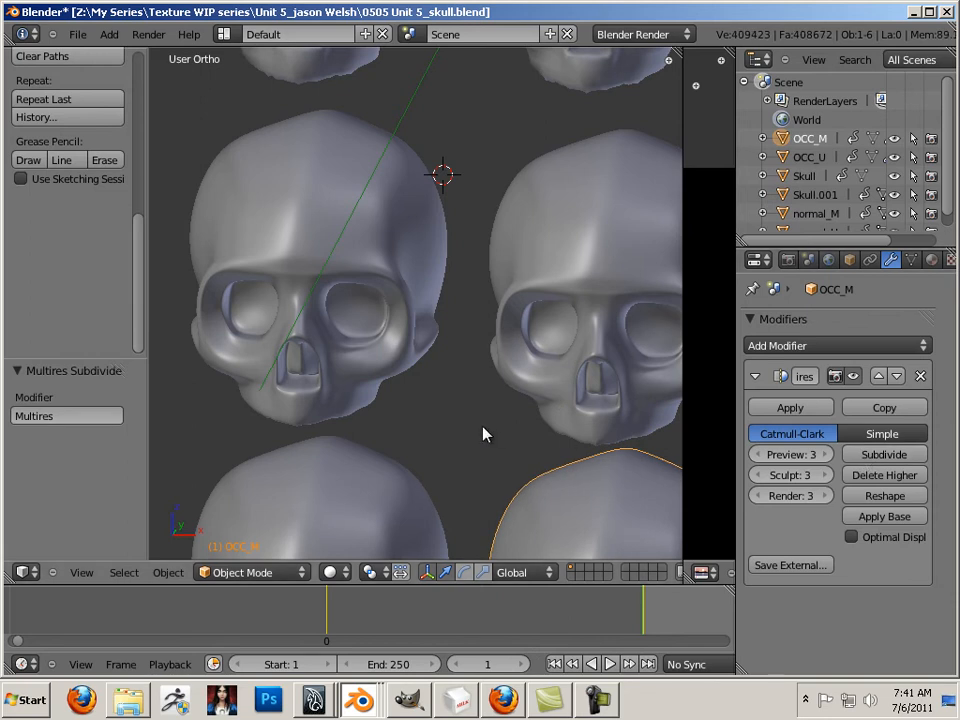
Select only the normal_U skull and put it into Sculpt Mode.
key(a)
middle_drag(394, 405, 433, 402)
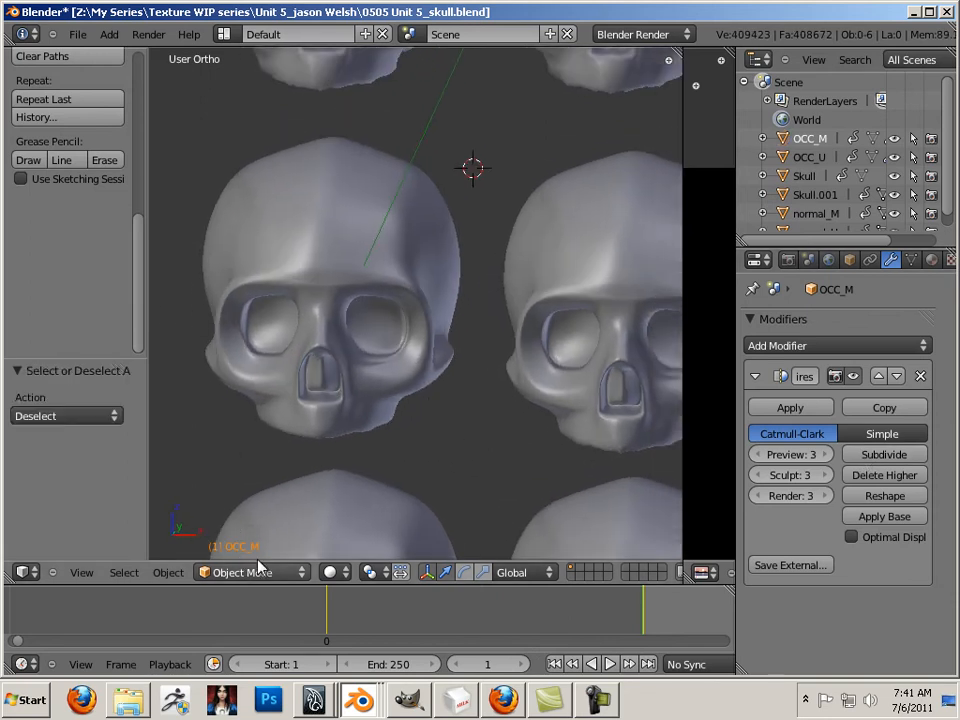
right_click(352, 330)
click(280, 572)
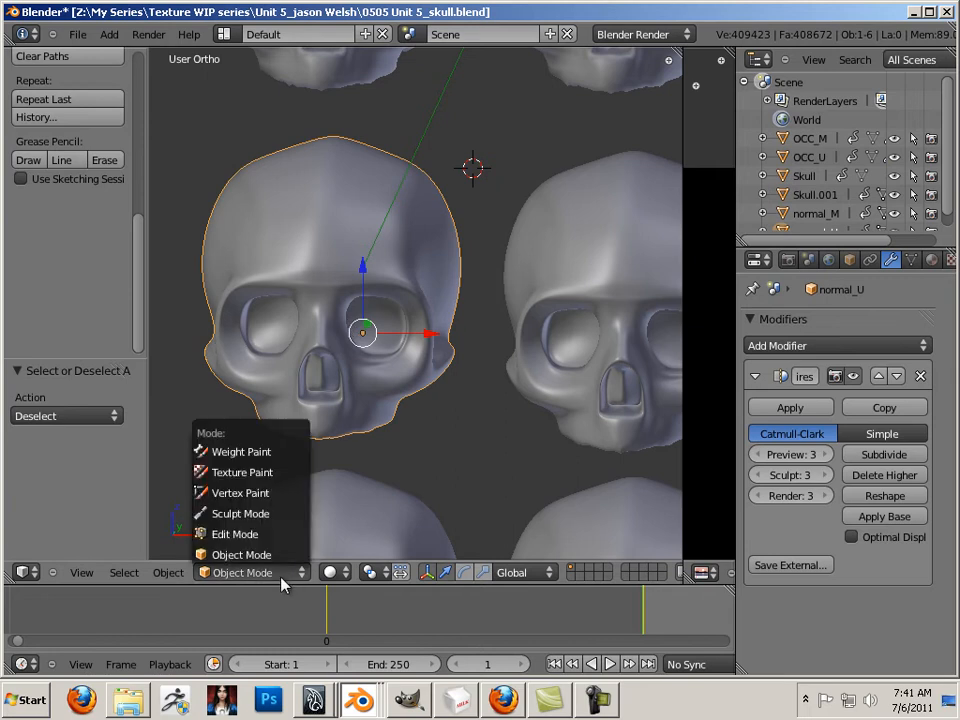
click(256, 514)
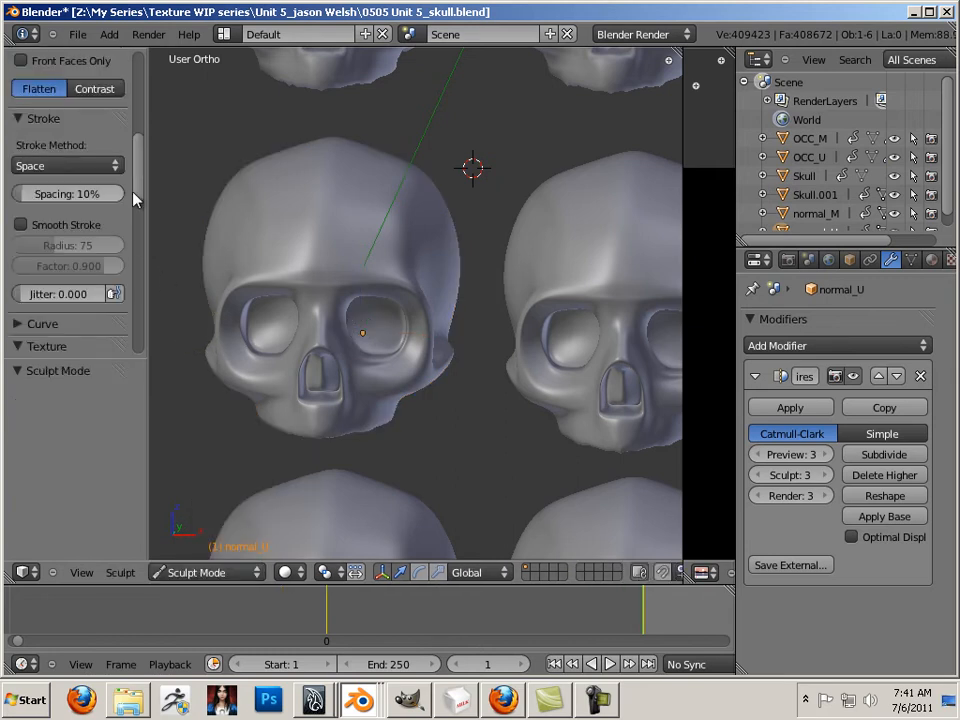
Choose the Blob sculpt brush and turn off X mirror symmetry.
mouse_move(135, 199)
mouse_down()
mouse_move(137, 118)
mouse_move(139, 154)
mouse_move(100, 122)
mouse_move(137, 124)
mouse_move(122, 334)
mouse_up()
click(80, 123)
click(55, 245)
click(21, 302)
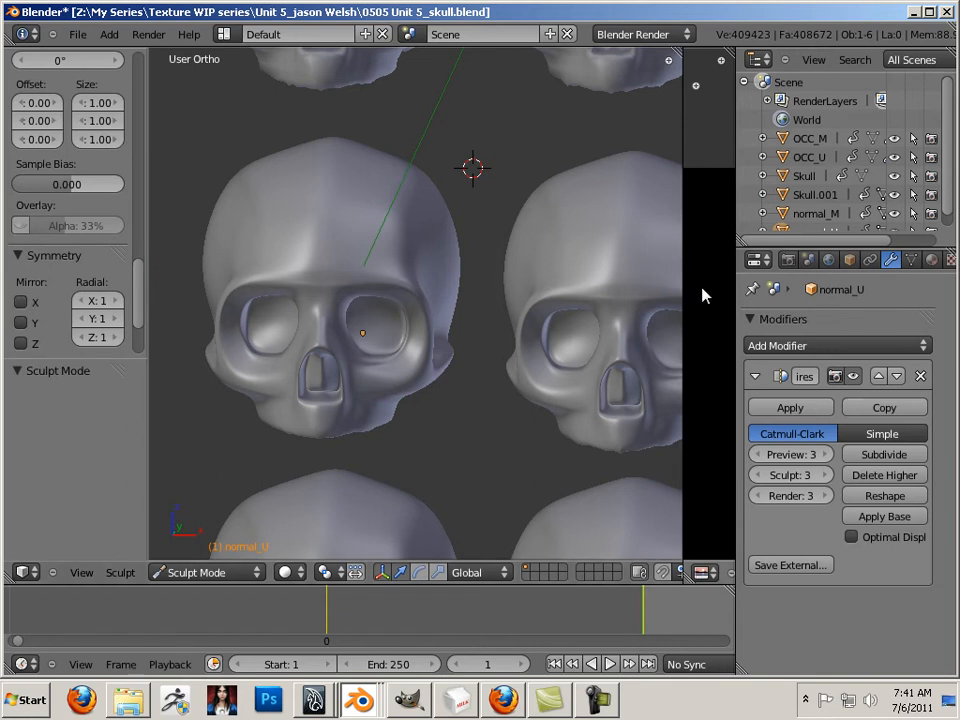
Sculpt blobby lumps over one side of the normal_U skull's forehead and temple.
mouse_move(501, 165)
middle_down()
mouse_move(478, 196)
mouse_move(450, 196)
middle_up()
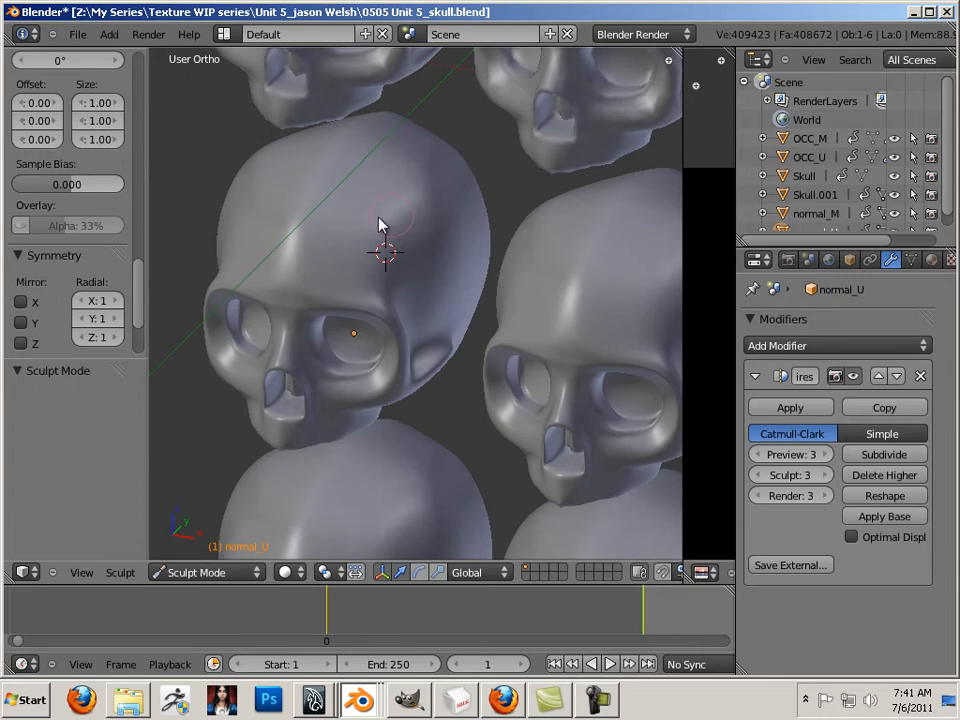
drag(364, 232, 347, 246)
mouse_move(404, 206)
mouse_down()
mouse_move(426, 302)
mouse_move(375, 266)
mouse_move(408, 218)
mouse_move(389, 228)
mouse_move(399, 168)
mouse_up()
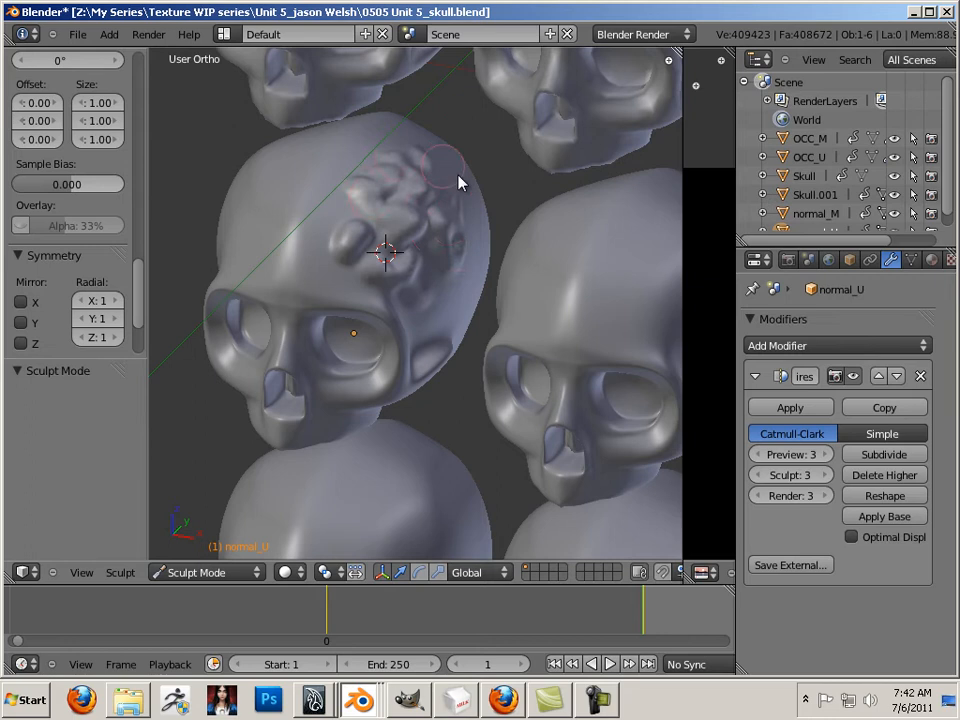
middle_drag(471, 294, 430, 313)
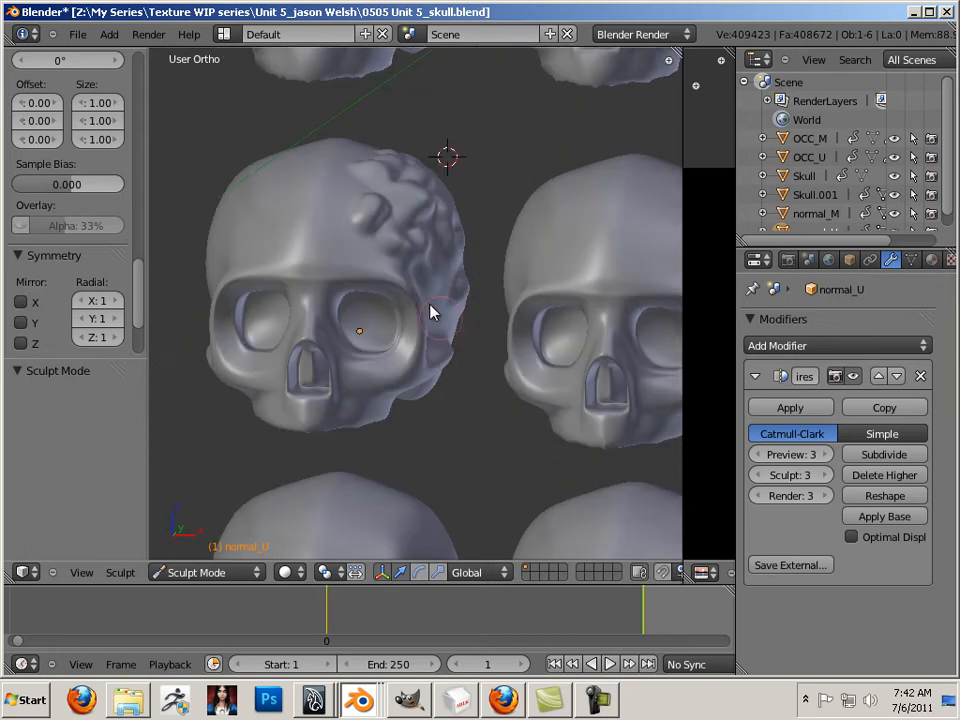
middle_drag(303, 306, 279, 254)
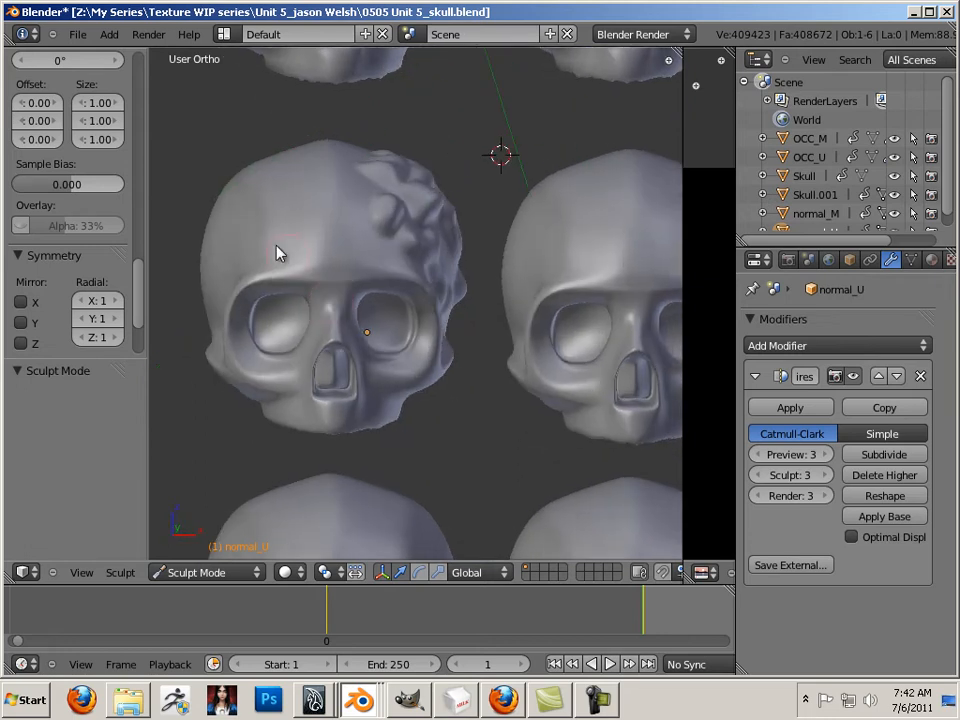
Try pulling part of the sculpted side of normal_U outward with the Grab brush, and undo the stroke.
drag(139, 287, 122, 76)
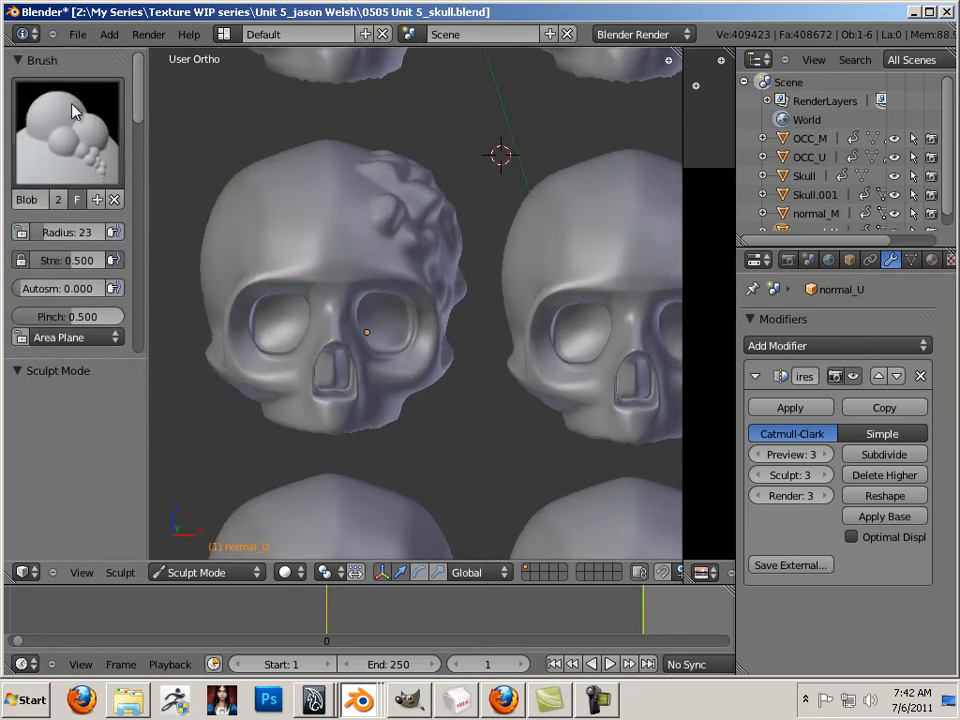
click(72, 105)
click(660, 253)
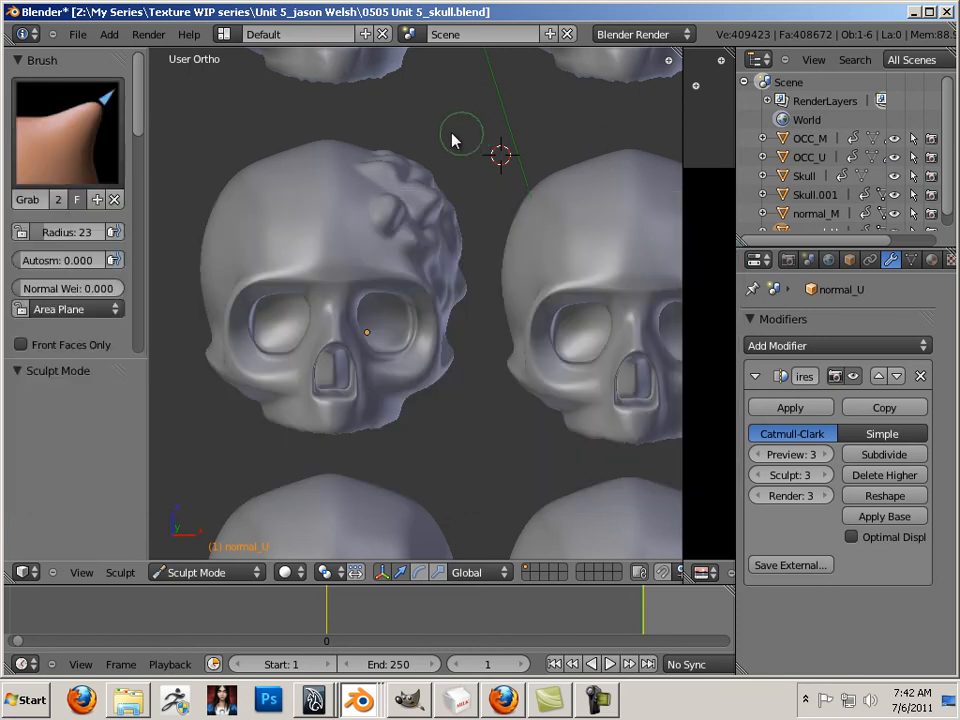
middle_drag(454, 139, 427, 192)
drag(435, 208, 570, 112)
key(ctrl+z)
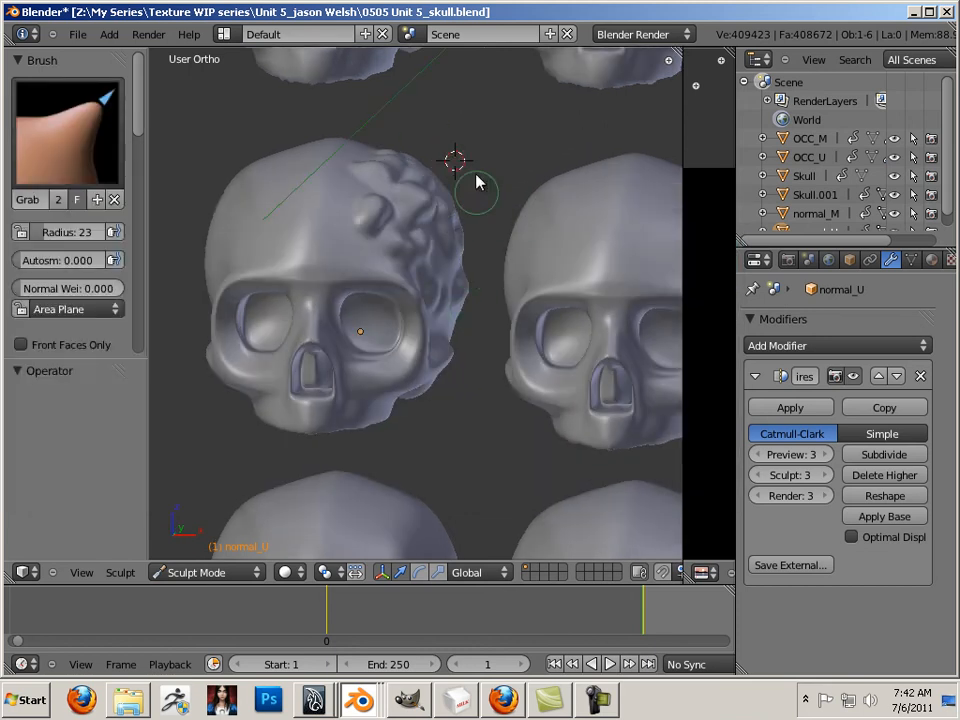
Switch back to the Blob brush and extend the lumps toward the back of the head and across the forehead.
mouse_move(480, 182)
middle_down()
mouse_move(377, 208)
mouse_move(420, 167)
mouse_move(414, 191)
middle_up()
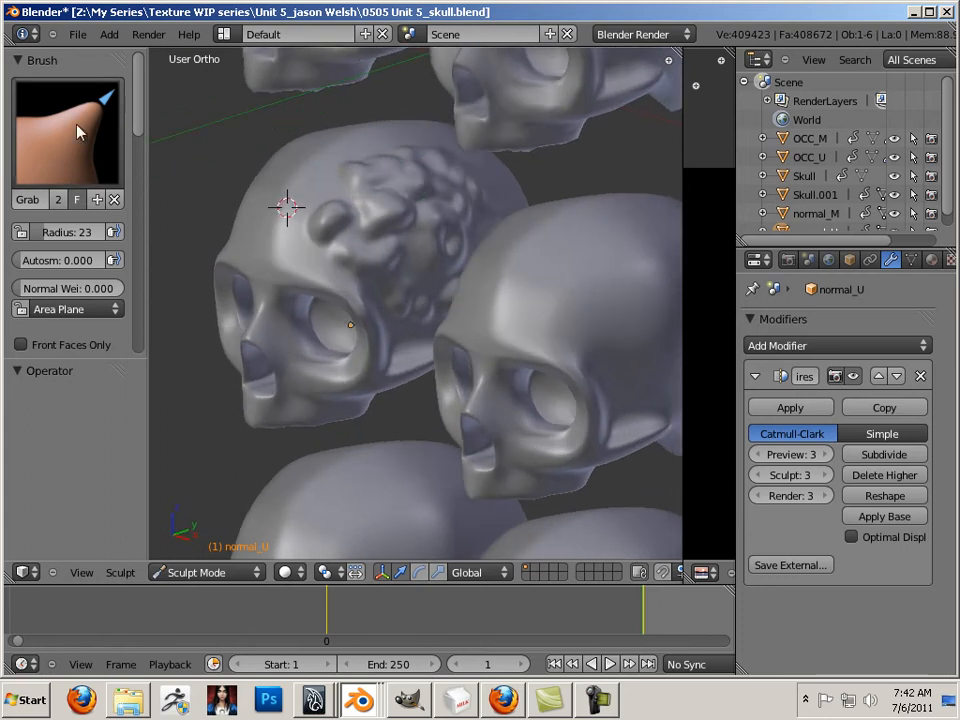
click(79, 131)
click(55, 243)
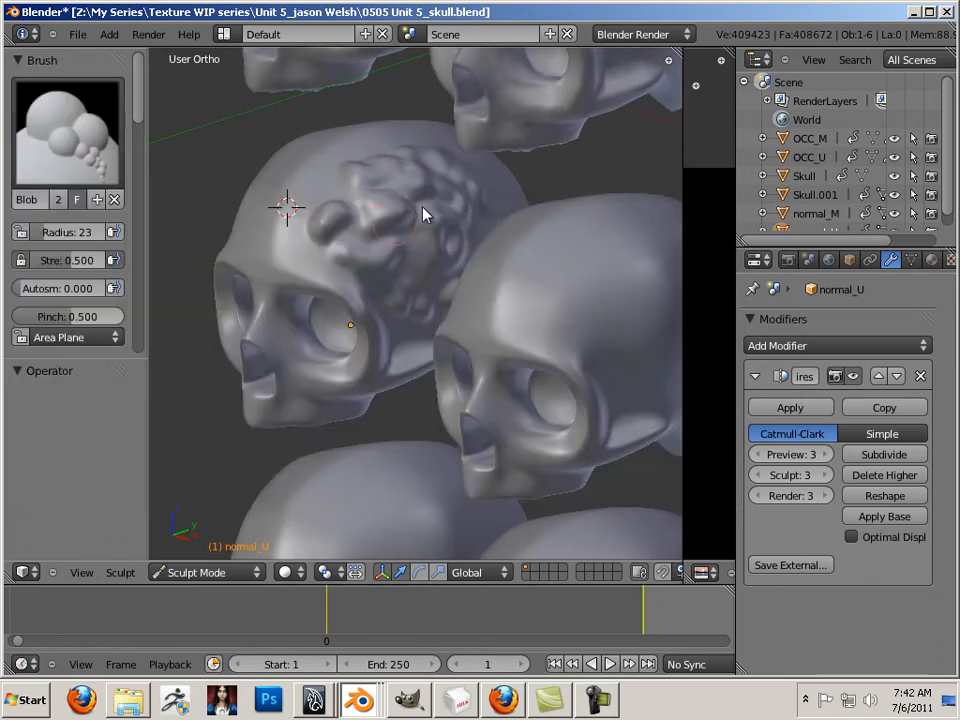
middle_drag(424, 210, 553, 190)
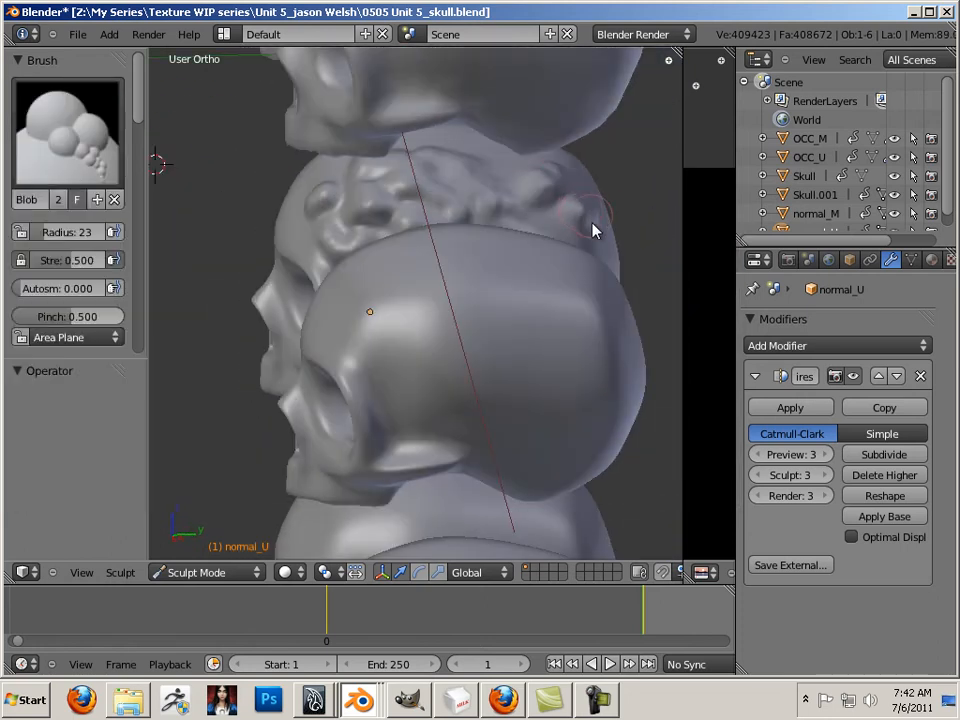
middle_drag(588, 246, 322, 243)
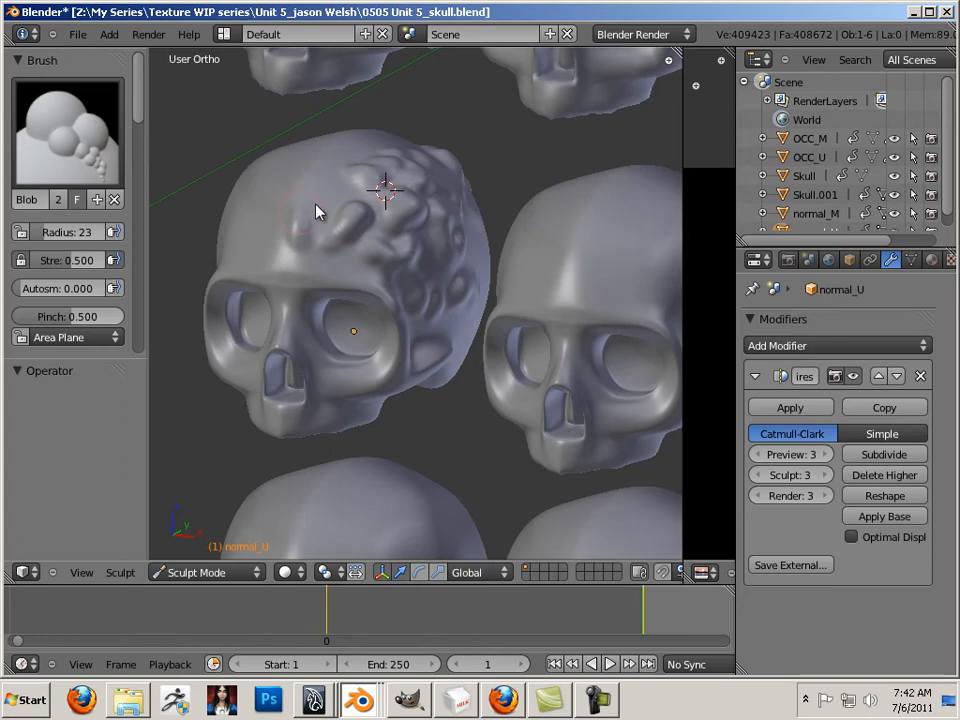
Reduce the Blob brush radius to 7 and sculpt finer lumps on the forehead and above the eye socket.
key(bracketleft)
key(bracketleft)
key(bracketleft)
key(bracketleft)
key(bracketleft)
key(bracketleft)
key(bracketleft)
key(bracketleft)
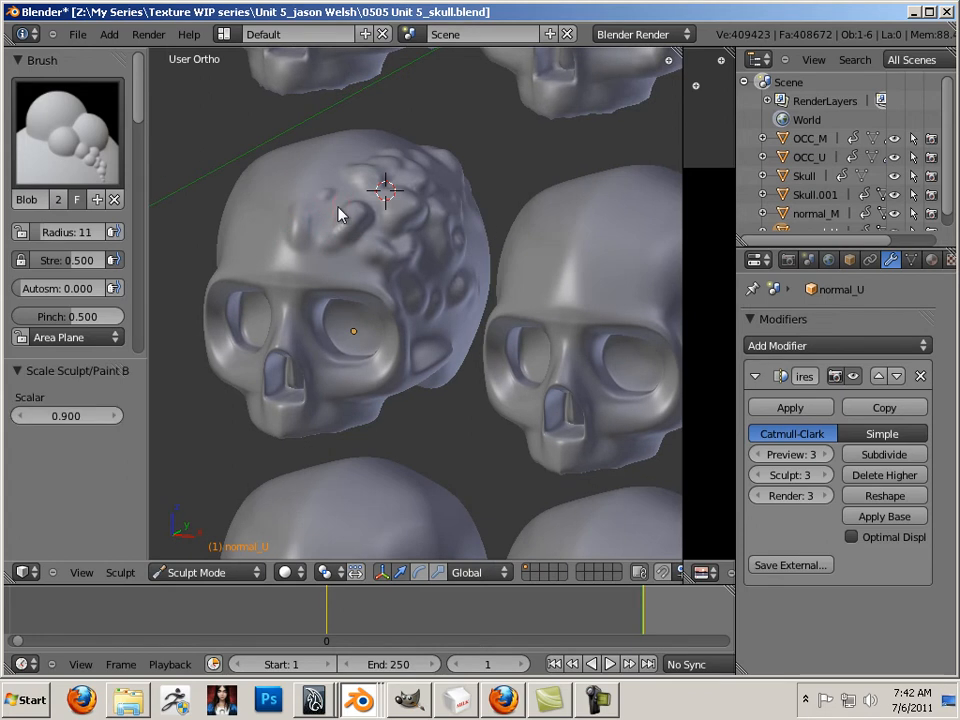
key(bracketleft)
key(bracketleft)
key(bracketleft)
key(bracketleft)
drag(368, 278, 388, 286)
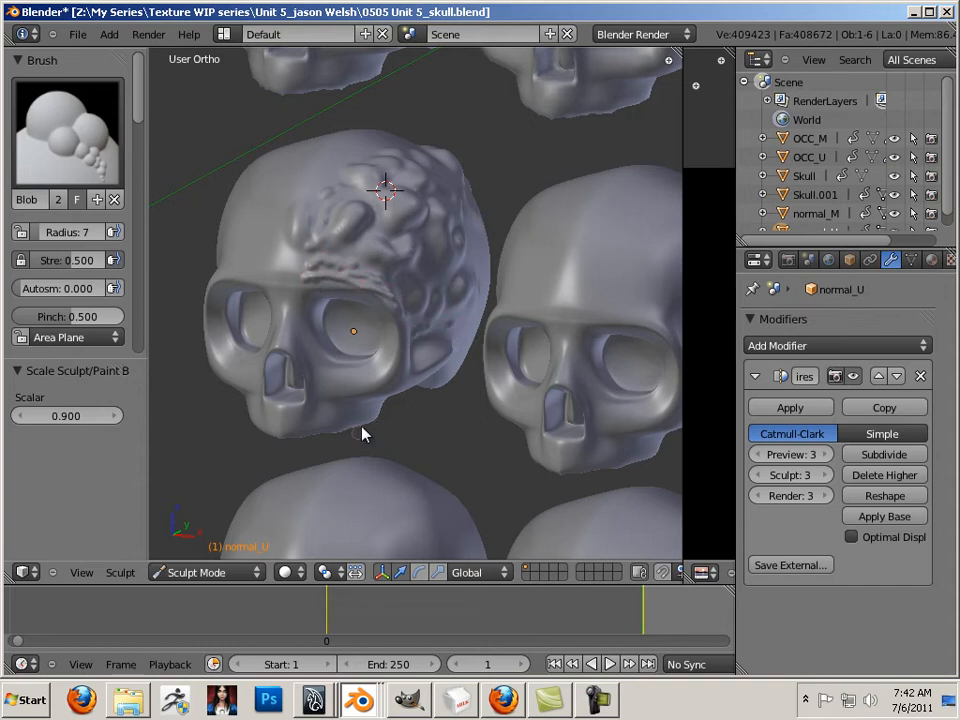
Return the normal_U skull to Object Mode and select the normal_M skull beside it.
scroll(440, 388, down, 6)
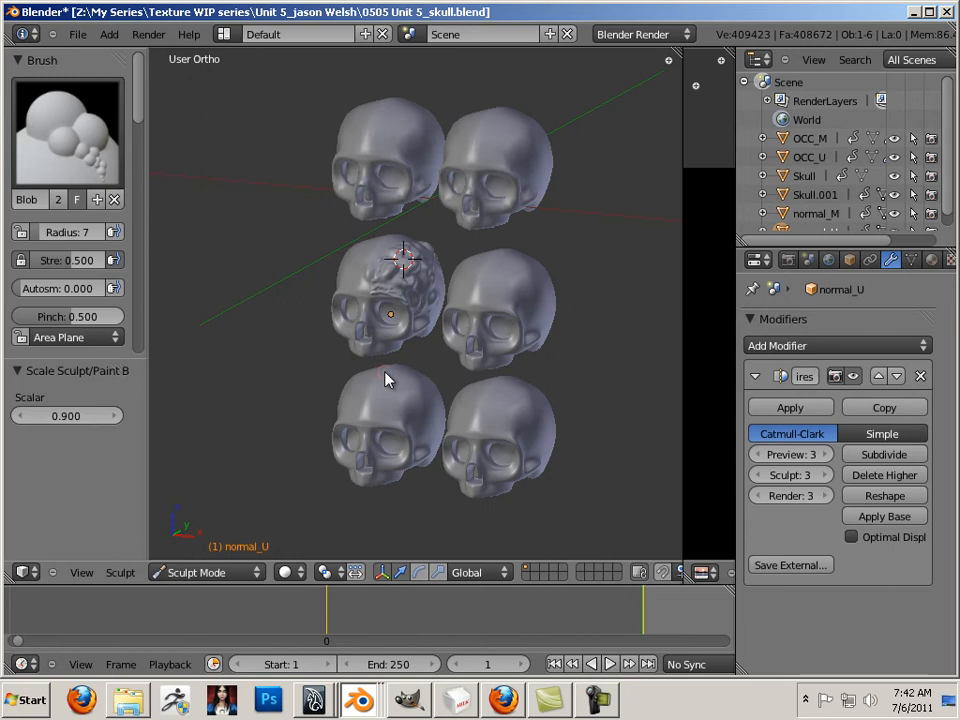
scroll(435, 369, up, 3)
key(Tab)
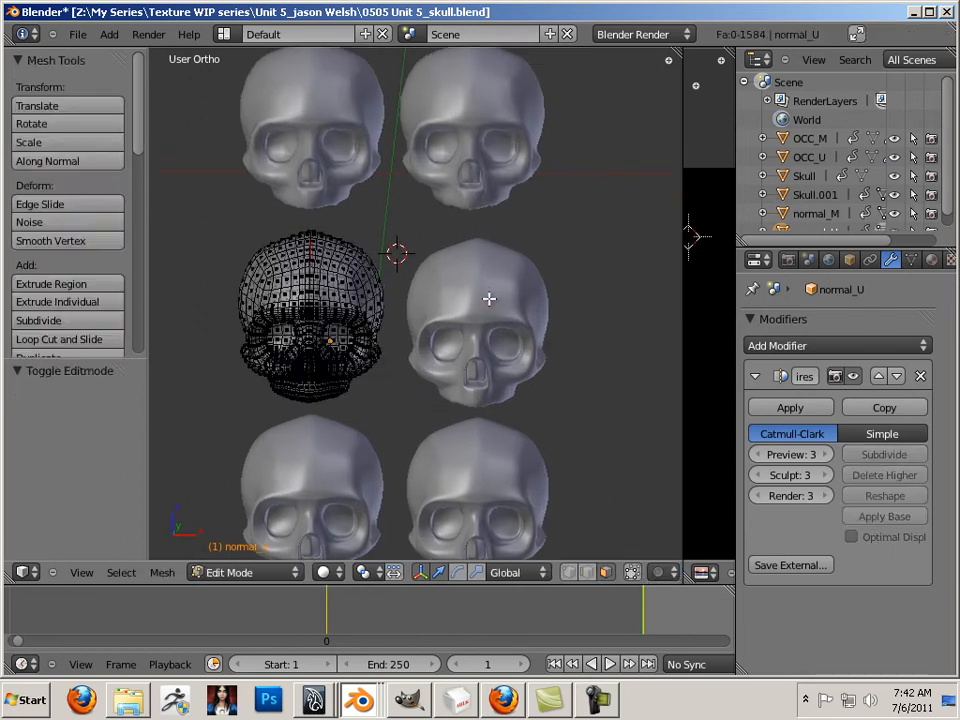
key(a)
key(Tab)
key(Tab)
click(232, 573)
click(226, 553)
click(450, 374)
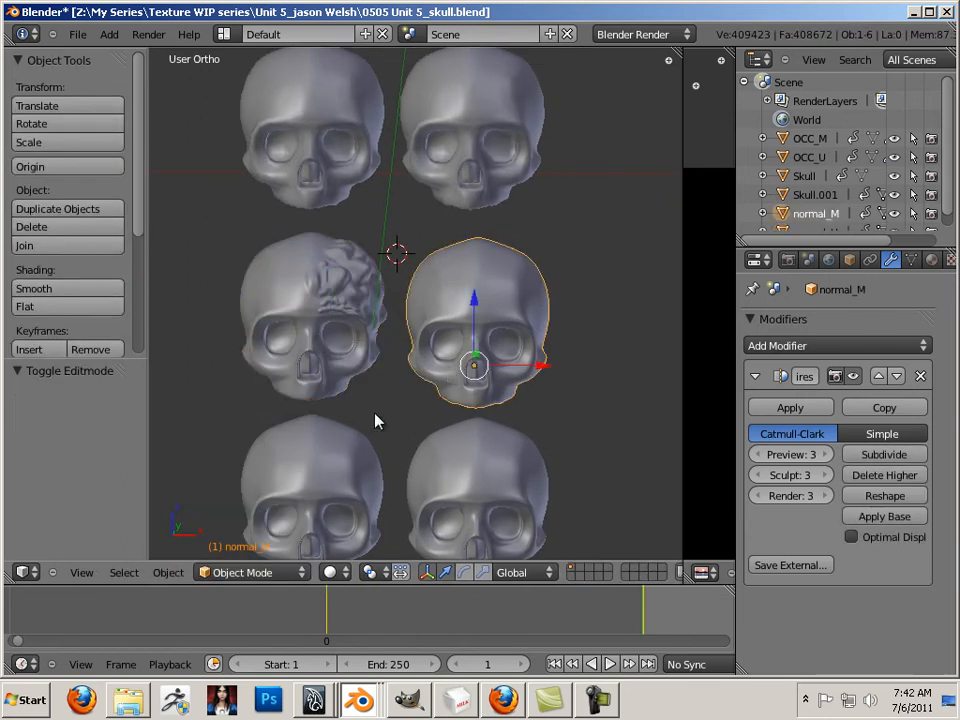
Put the normal_M skull into Sculpt Mode and start small Blob lumps on the same side of the forehead as on normal_U.
click(162, 574)
click(212, 574)
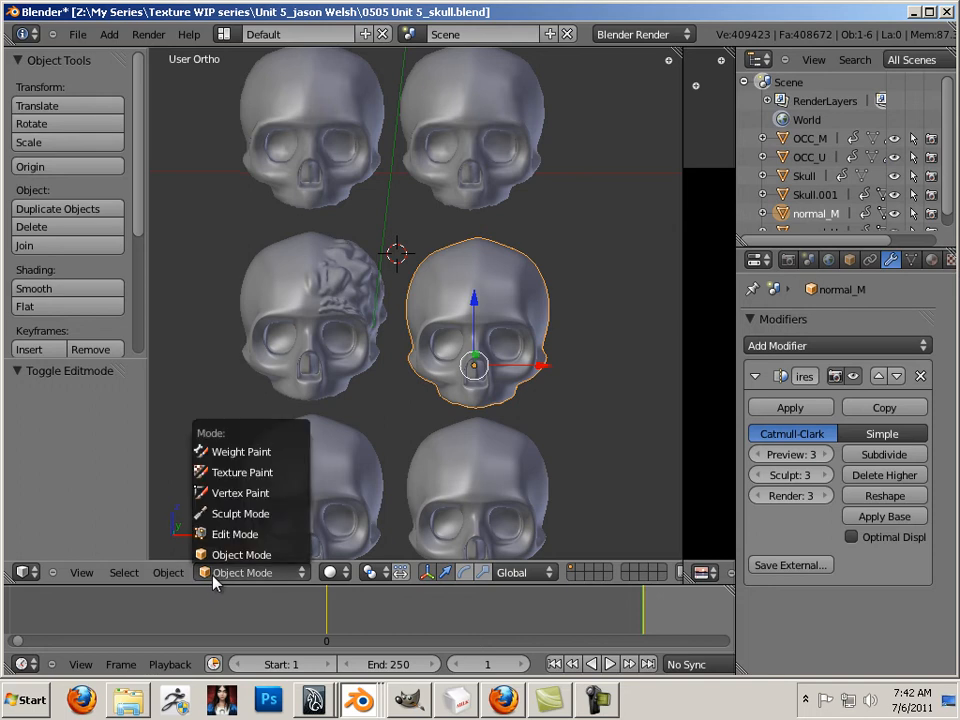
click(230, 514)
scroll(484, 482, up, 3)
mouse_move(484, 482)
middle_down()
mouse_move(420, 510)
mouse_move(415, 502)
middle_up()
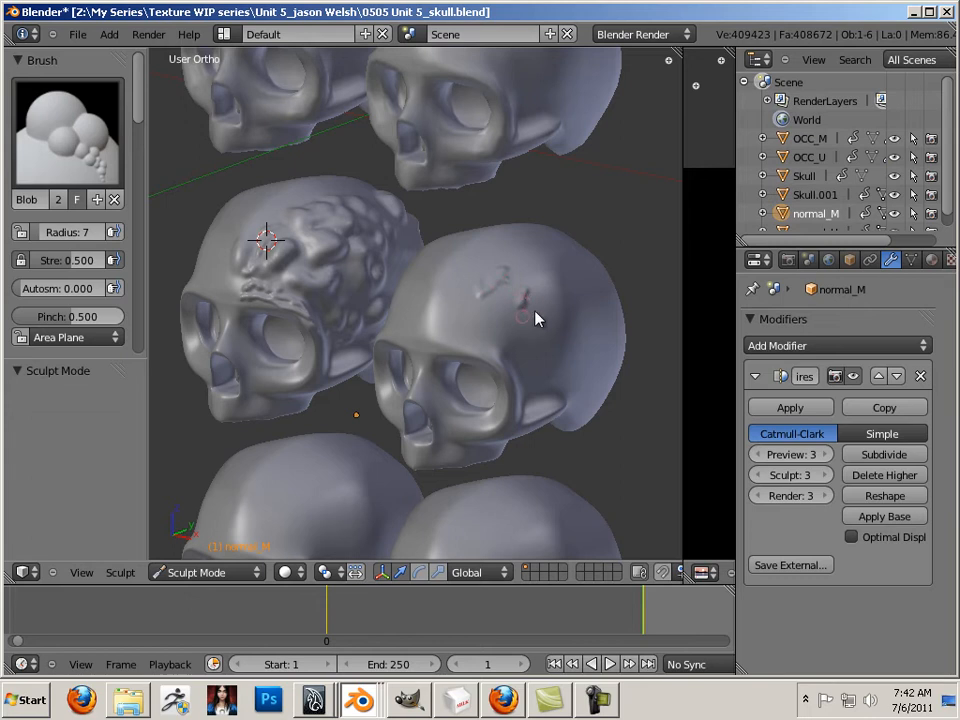
Increase the Blob brush radius to 17 and sculpt larger lumps on the side of normal_M's forehead and above the eye socket.
key(bracketright)
key(bracketright)
key(bracketright)
key(bracketright)
key(bracketright)
key(bracketright)
key(bracketright)
key(bracketright)
key(bracketright)
key(bracketright)
drag(551, 274, 544, 280)
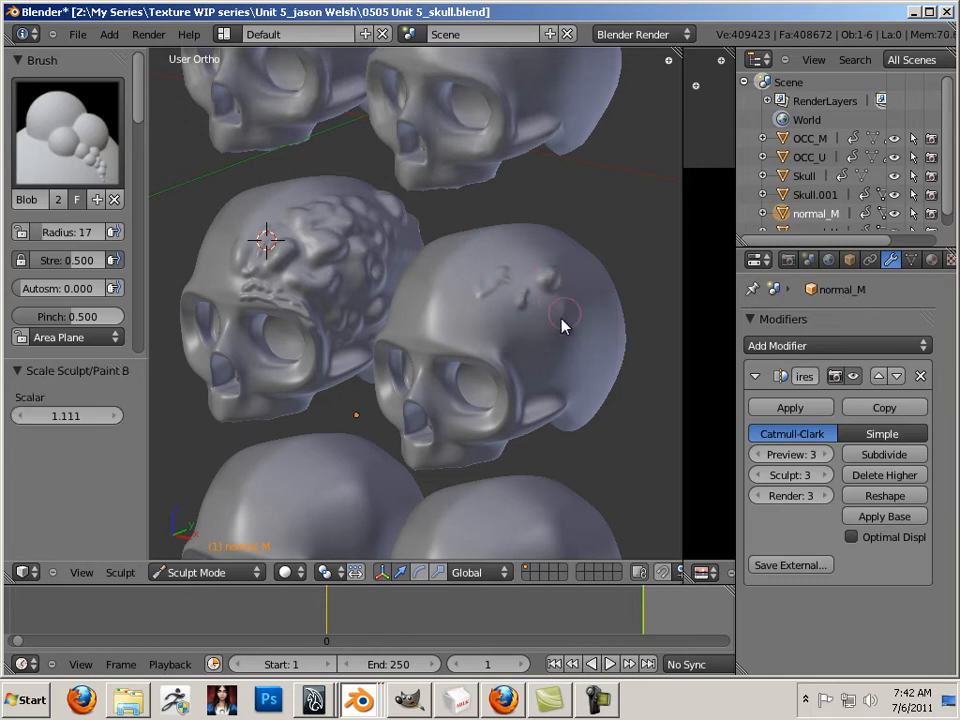
mouse_move(519, 339)
mouse_down()
mouse_move(482, 326)
mouse_move(461, 297)
mouse_up()
Reduce the Blob brush radius in stages to 9 and cover normal_M's side and back of the head with progressively finer lumps.
key(bracketleft)
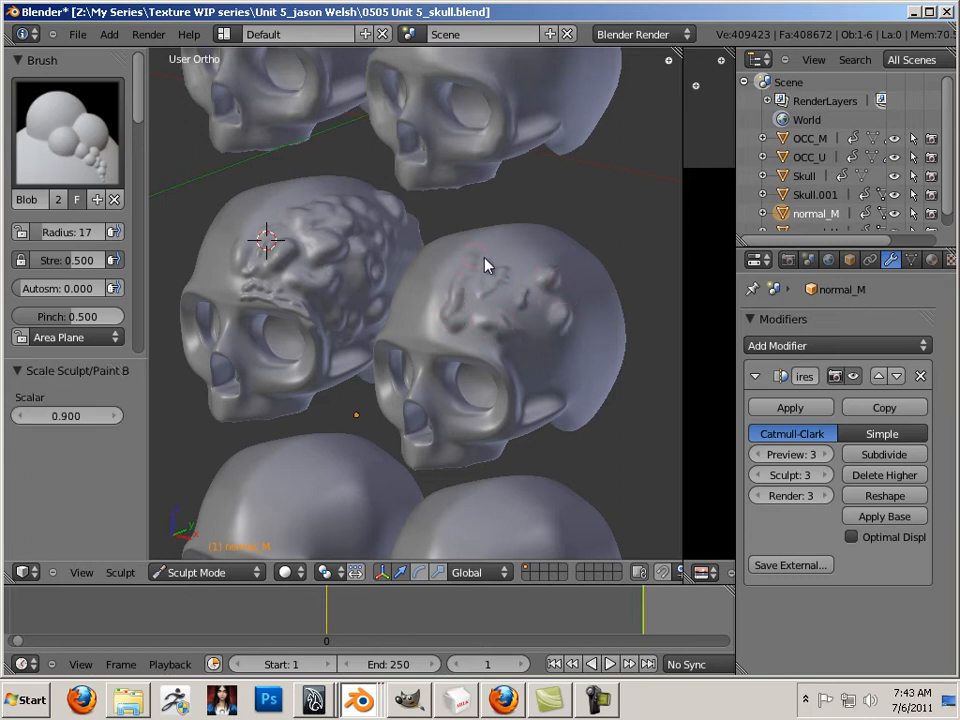
mouse_move(533, 241)
mouse_down()
mouse_move(602, 294)
mouse_move(577, 355)
mouse_up()
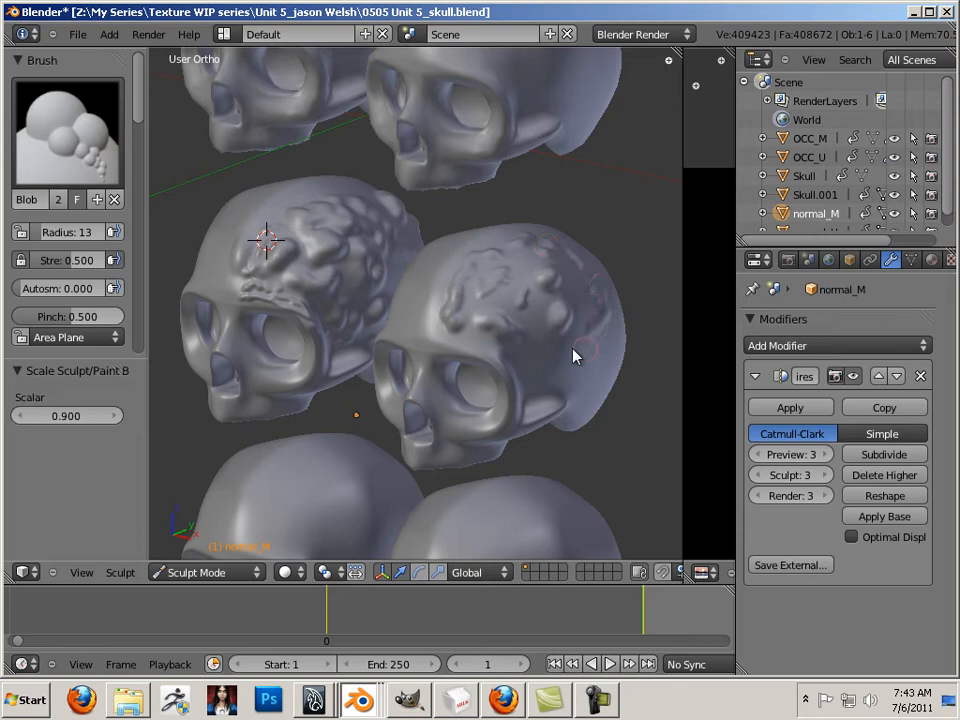
key(bracketleft)
drag(518, 315, 528, 293)
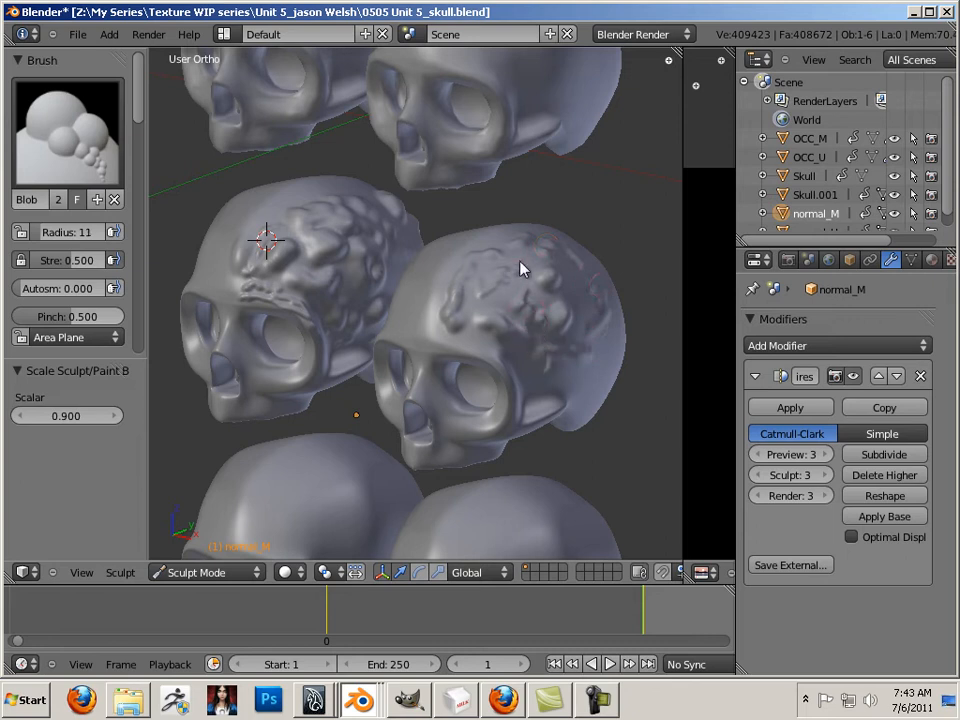
key(bracketleft)
key(bracketleft)
key(bracketleft)
key(bracketright)
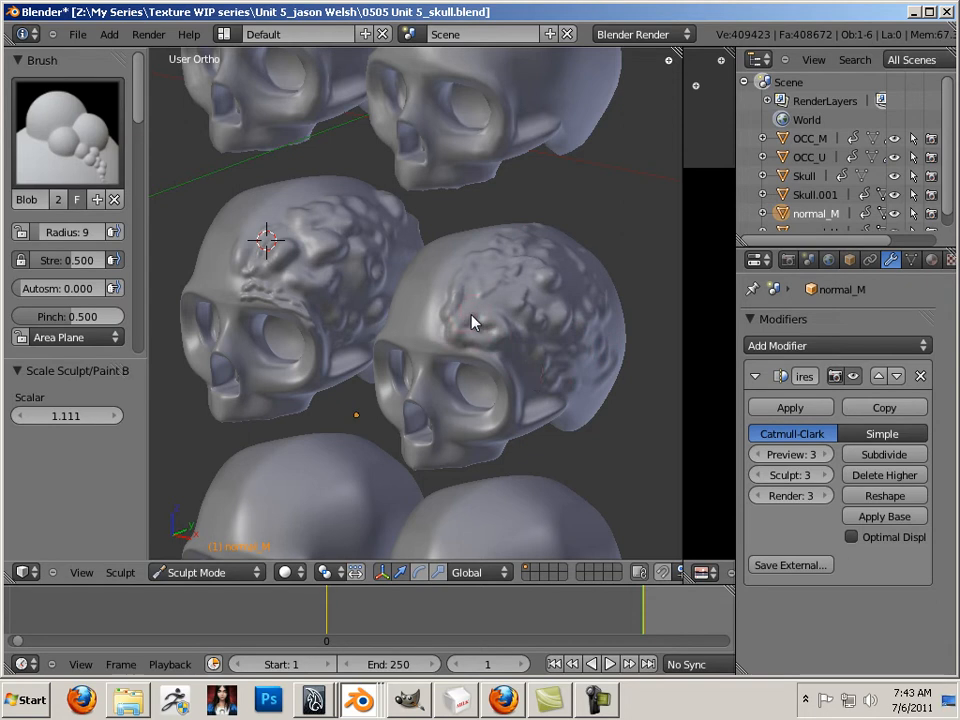
Increase the Blob brush radius to 16.
key(bracketright)
key(bracketright)
key(bracketright)
key(bracketright)
key(bracketright)
key(bracketright)
key(bracketright)
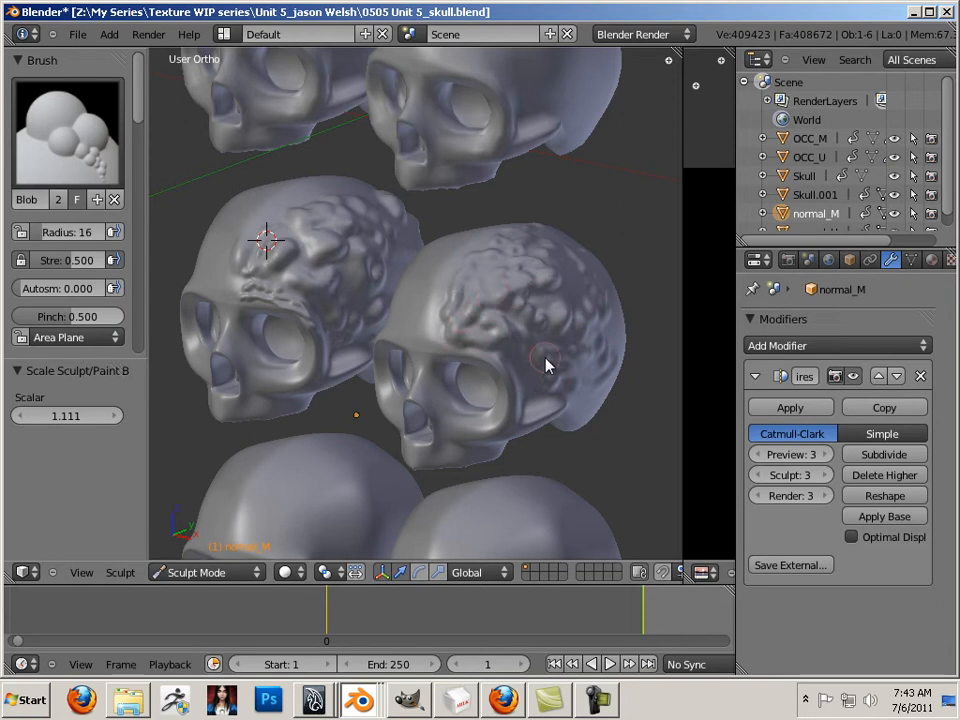
Return the normal_M skull to Object Mode and select the OCC_U skull in the lower row.
scroll(632, 354, down, 5)
middle_drag(456, 360, 506, 444)
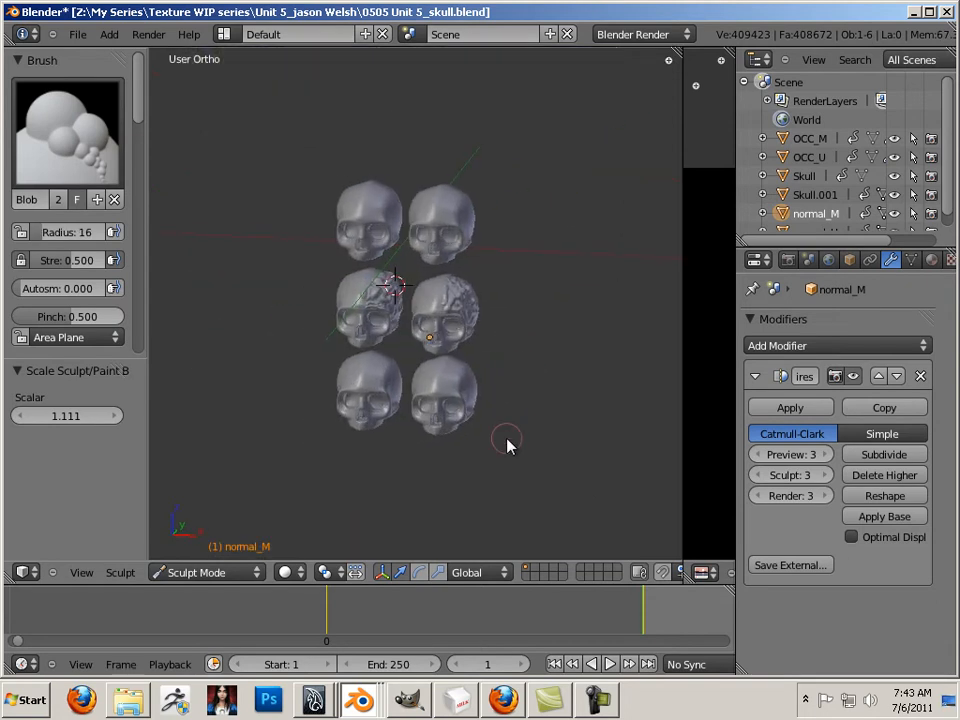
scroll(520, 400, up, 6)
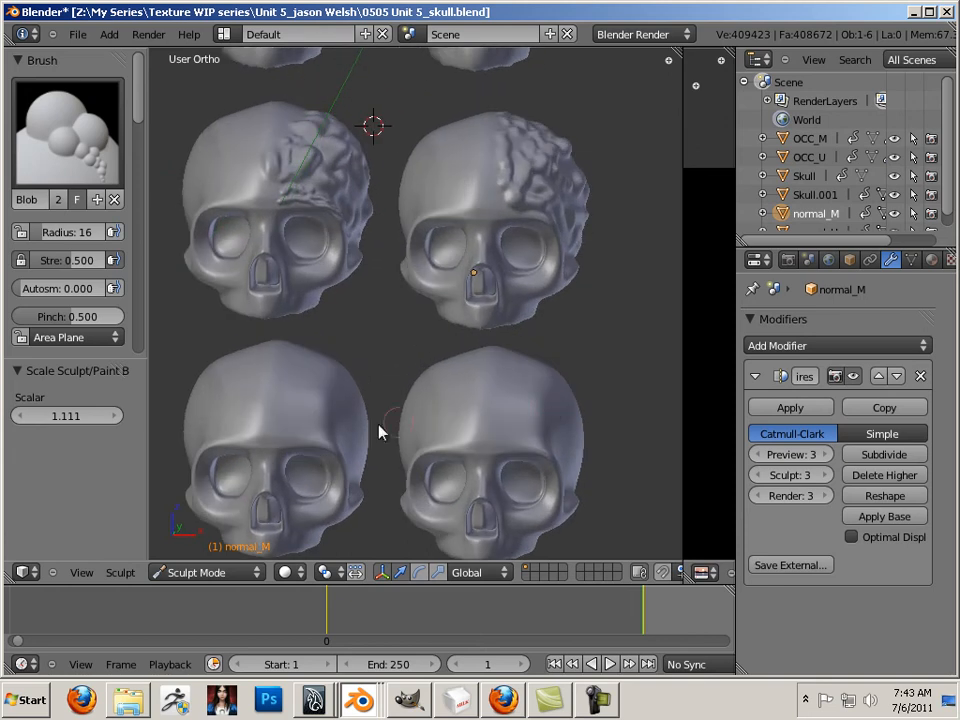
key(Tab)
click(240, 572)
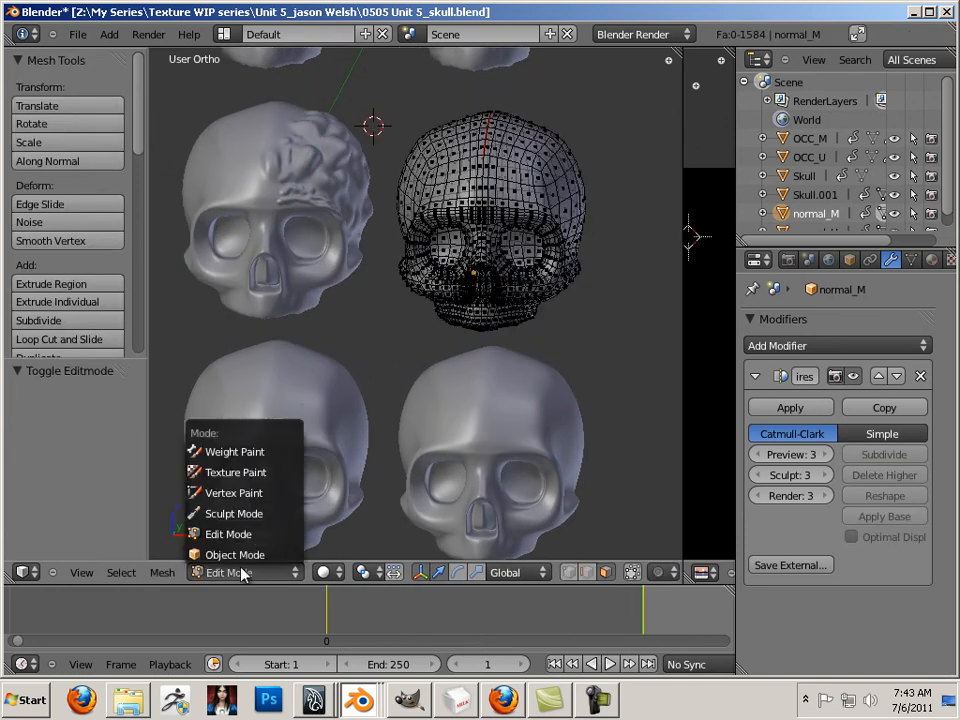
click(220, 554)
right_click(326, 396)
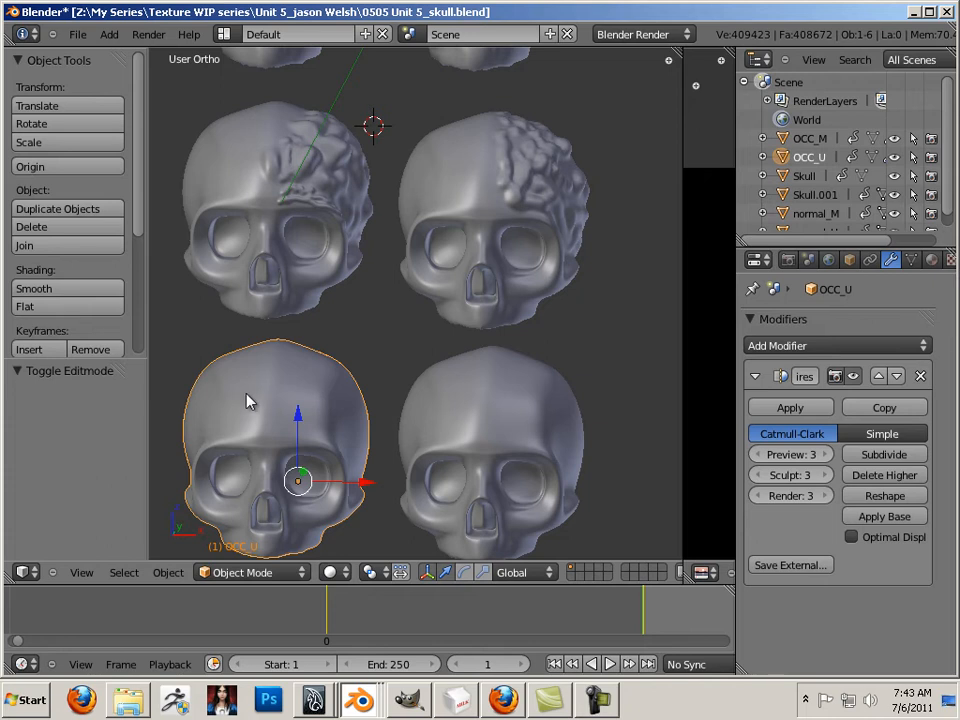
key(Tab)
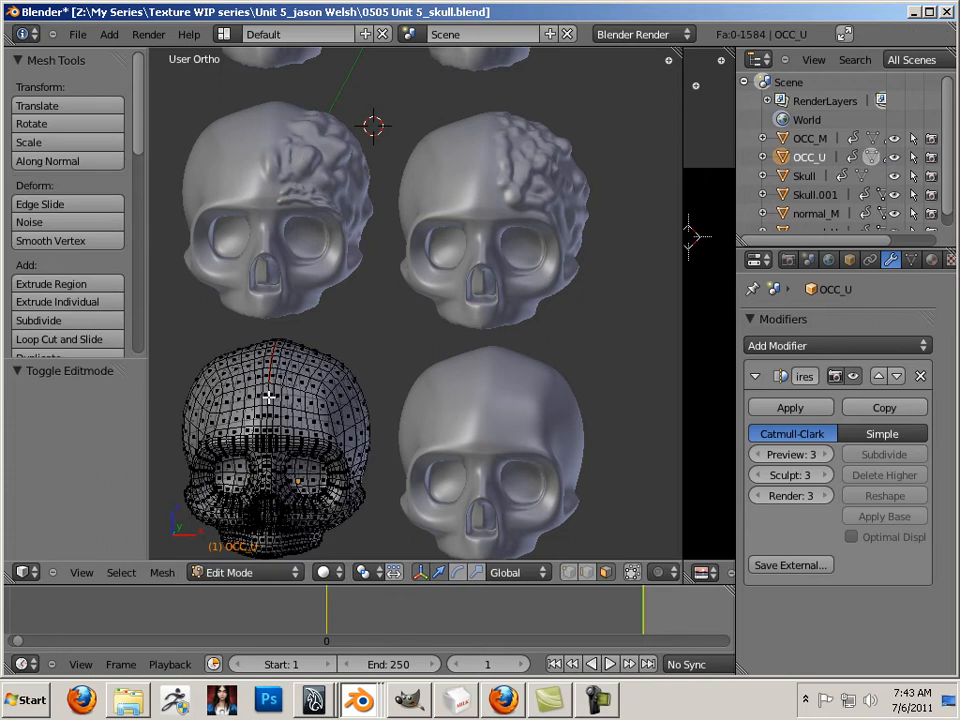
key(Tab)
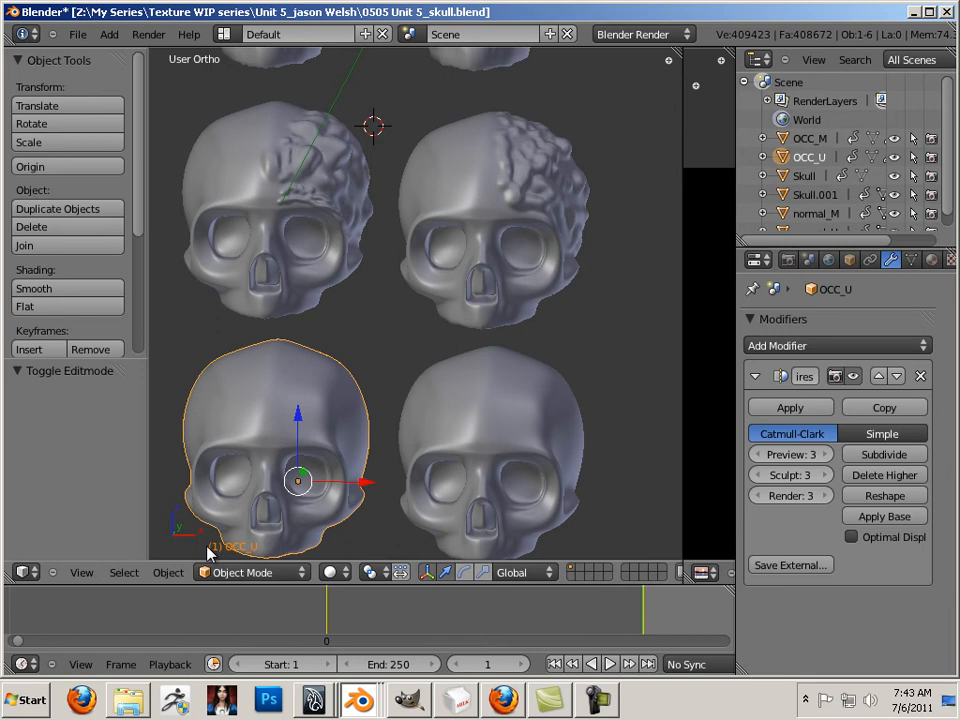
Put OCC_U into Sculpt Mode and sculpt Blob lumps on one side of the forehead, above the eye socket and around the temple.
scroll(326, 446, up, 3)
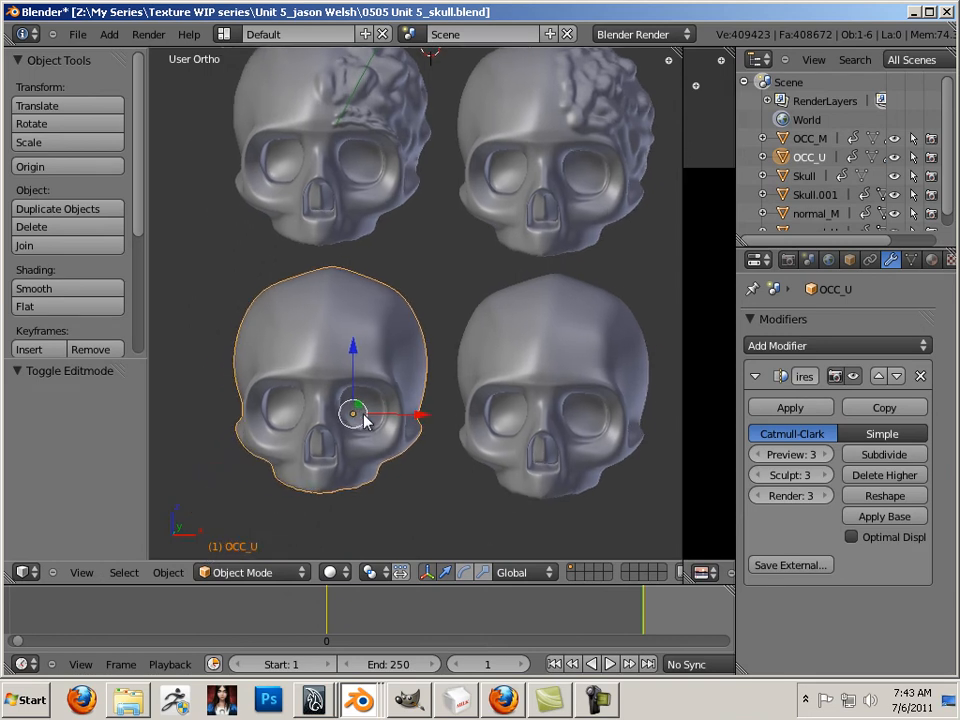
click(264, 575)
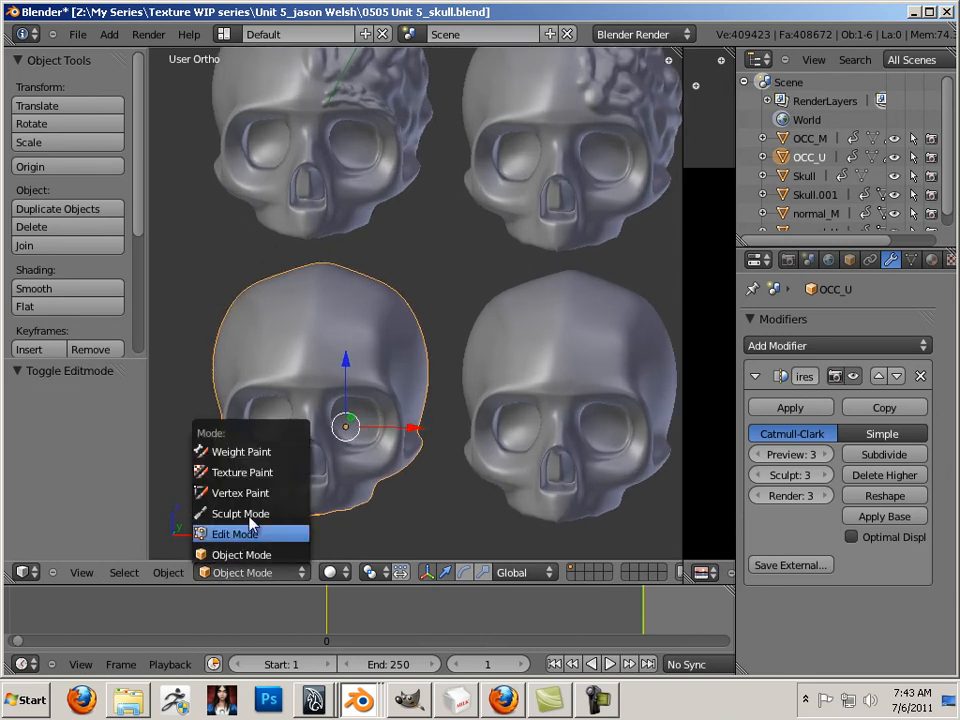
click(245, 514)
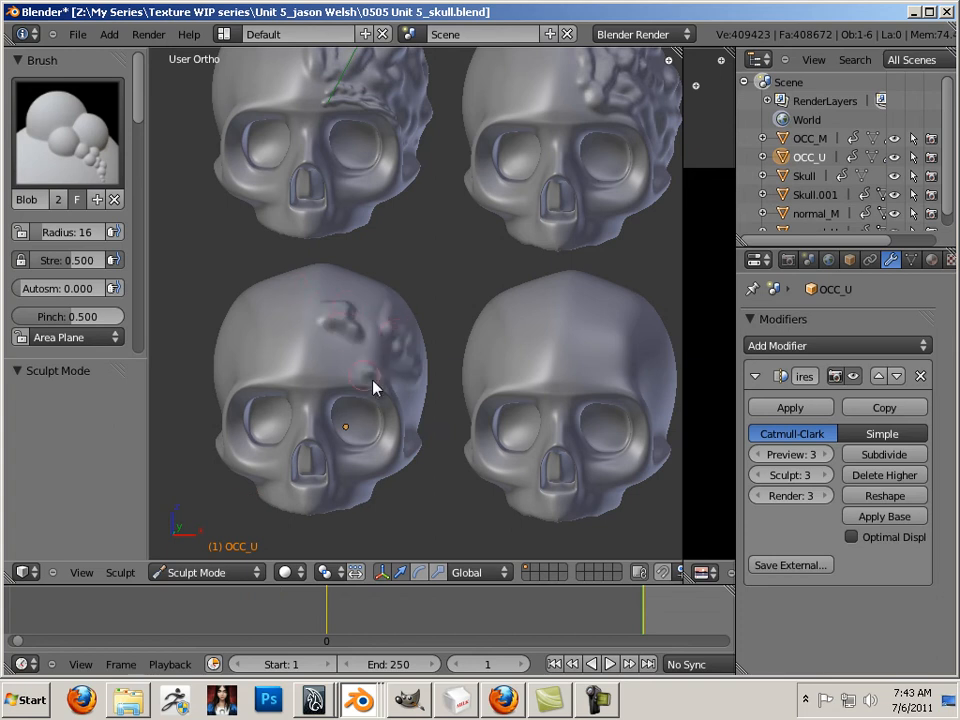
drag(320, 368, 343, 306)
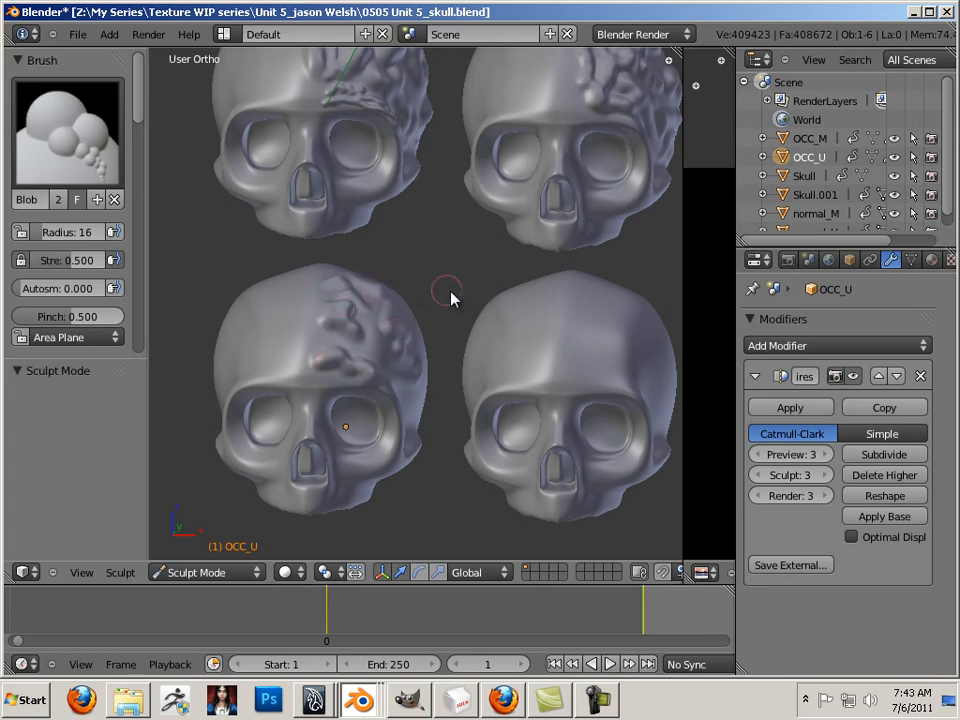
middle_drag(450, 298, 416, 281)
drag(392, 333, 363, 346)
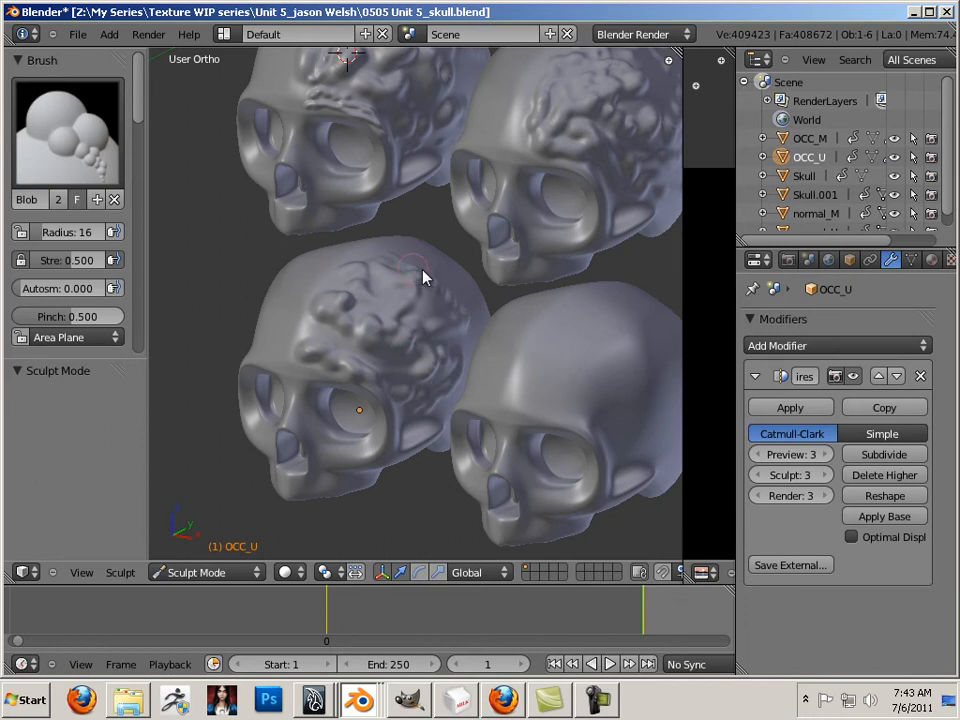
middle_drag(317, 249, 390, 272)
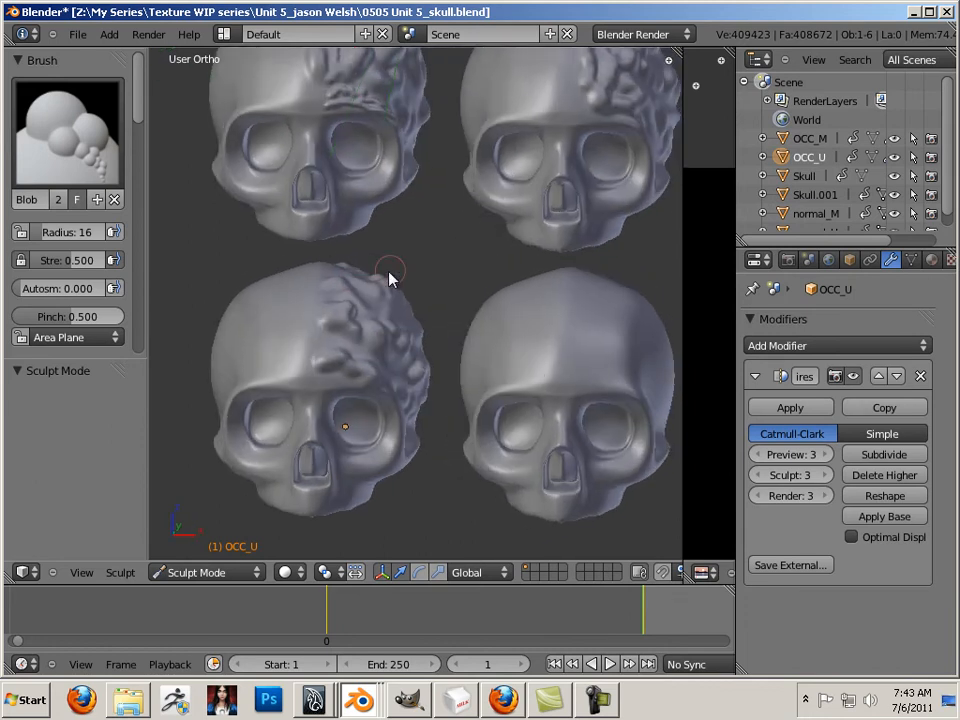
Return the OCC_U skull to Object Mode and select the OCC_M skull beside it.
key(Tab)
click(259, 575)
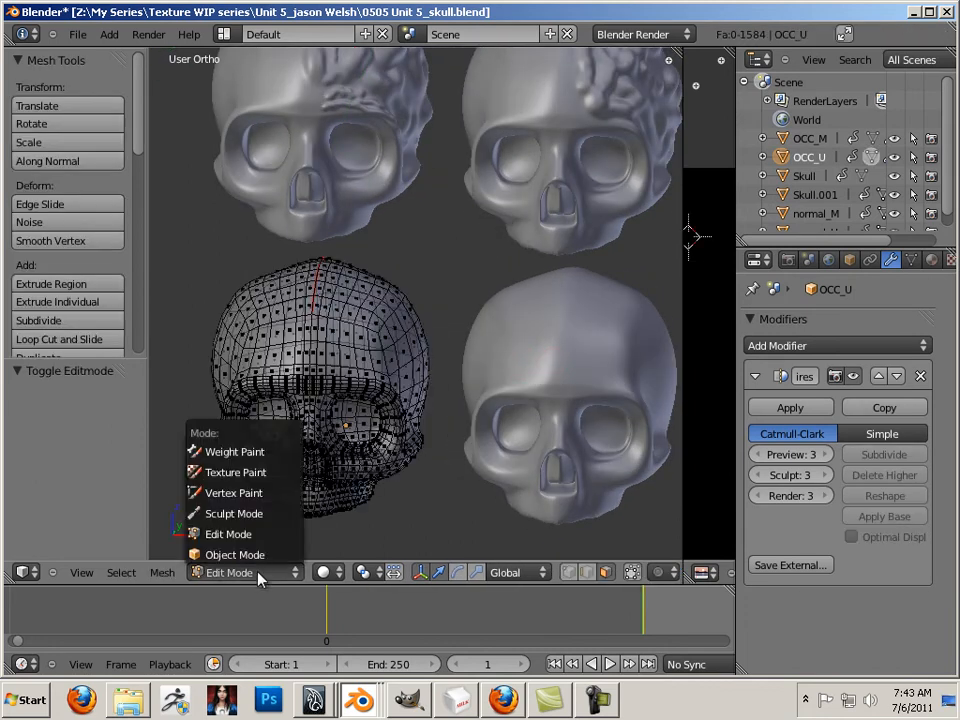
click(253, 553)
right_click(615, 381)
Put OCC_M into Sculpt Mode and sculpt large Blob lumps over the same side of its forehead and head.
key(Tab)
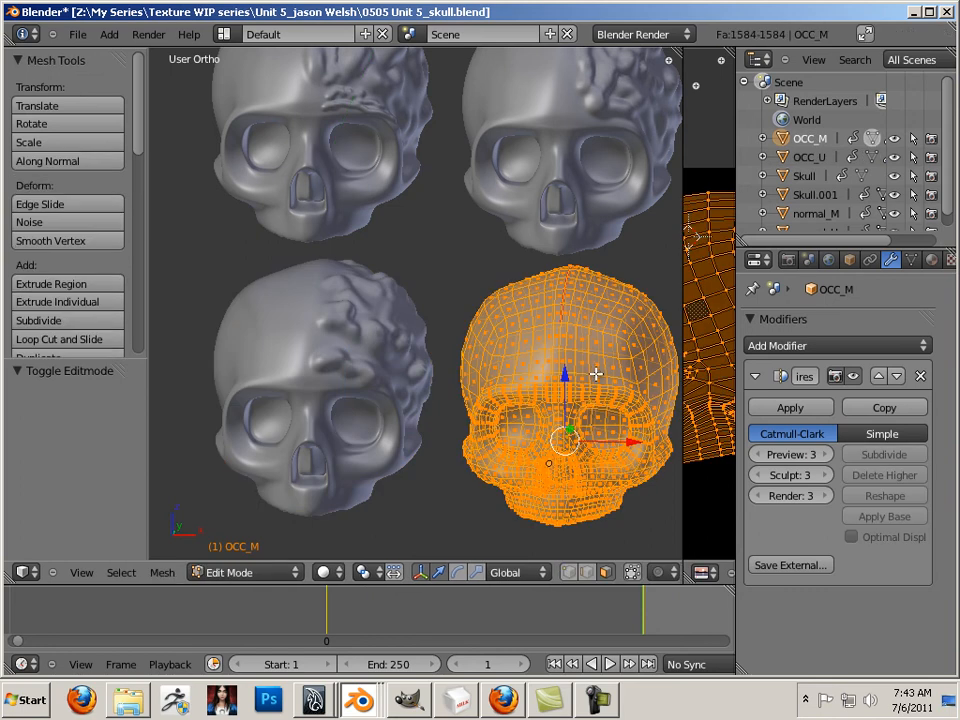
click(280, 575)
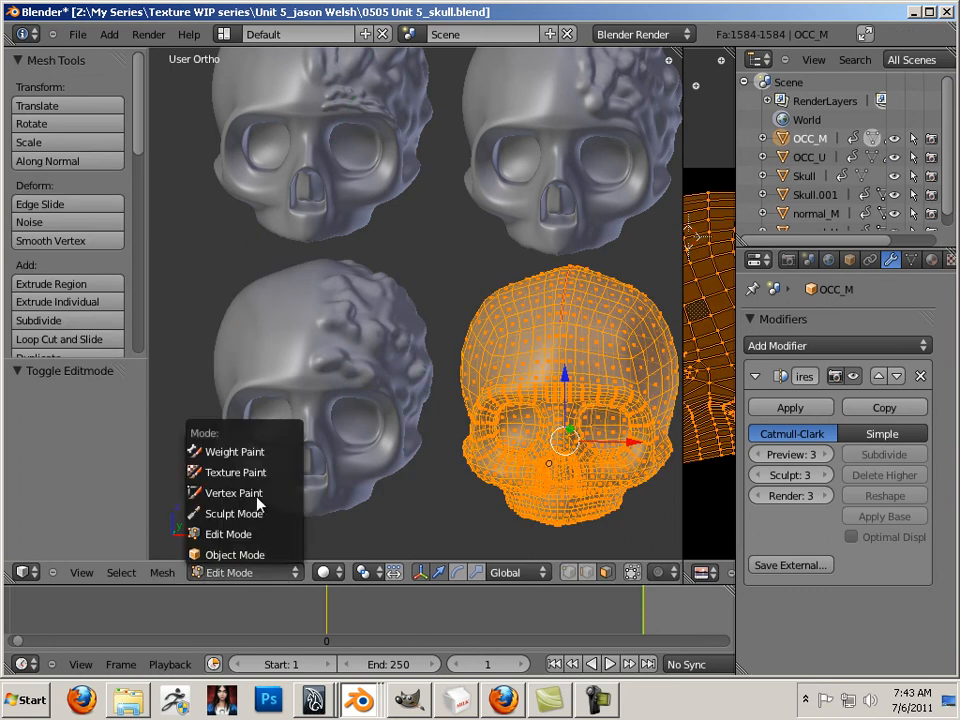
click(258, 512)
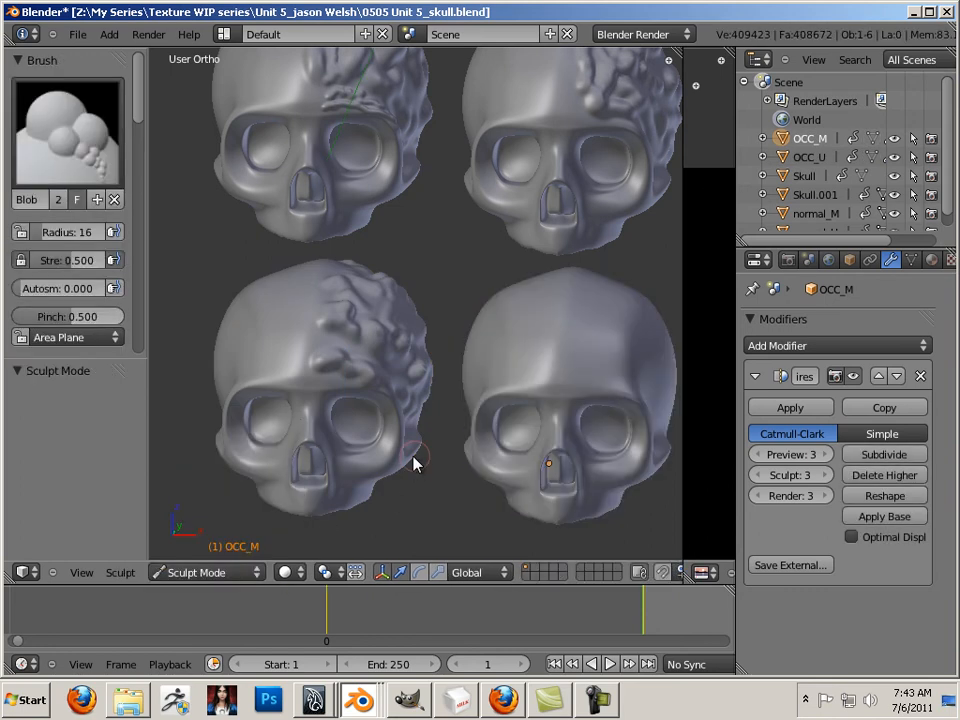
middle_drag(414, 459, 386, 465)
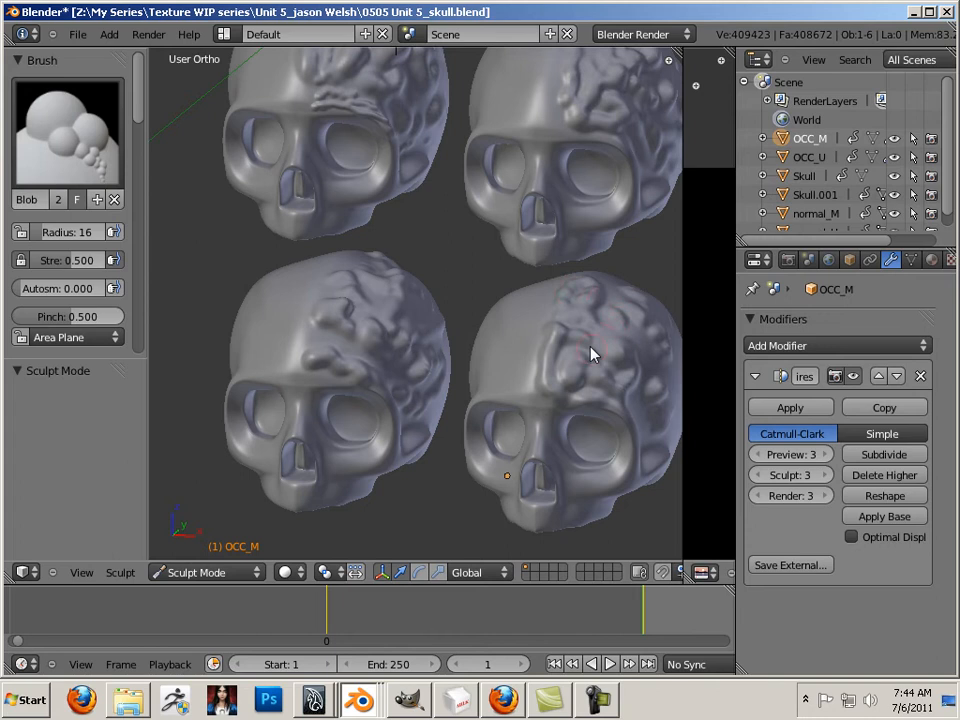
Reduce the Blob brush radius to 10 while adding finer lumps between the large ones on OCC_M.
key(bracketleft)
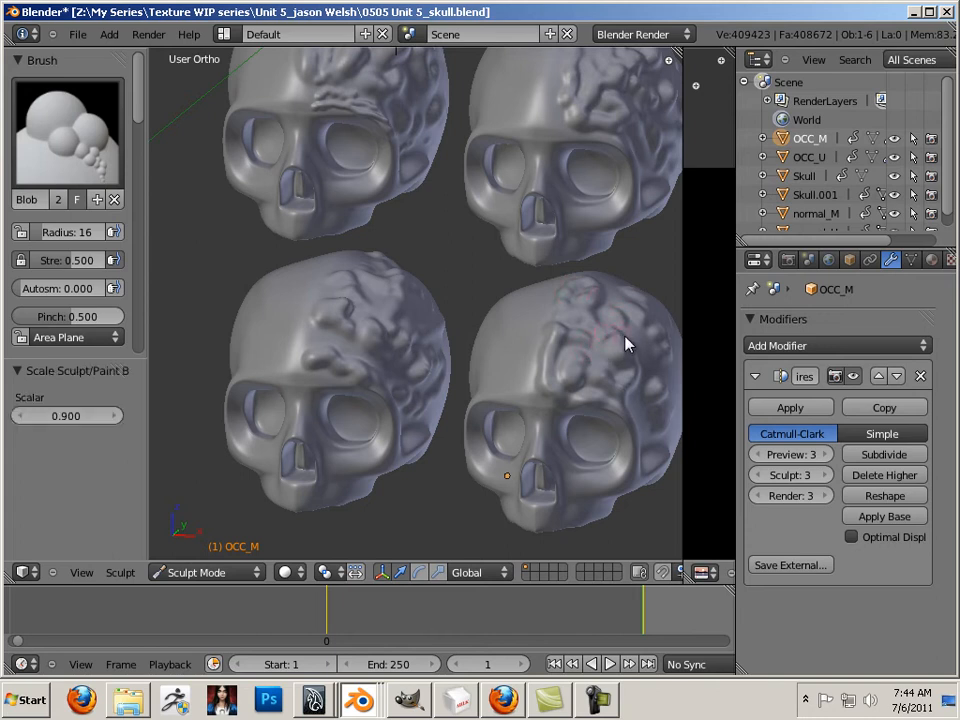
key(bracketleft)
key(bracketleft)
key(bracketleft)
scroll(510, 290, down, 4)
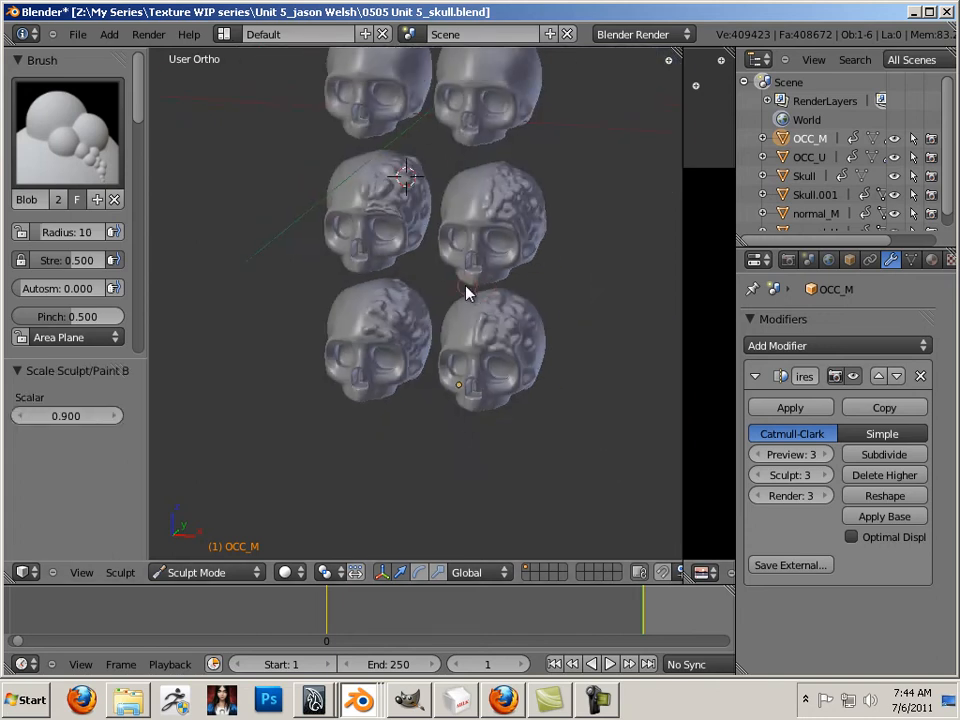
middle_drag(466, 291, 381, 210)
Save the scene over the existing file 0505 Unit 5_skull.blend.
click(77, 34)
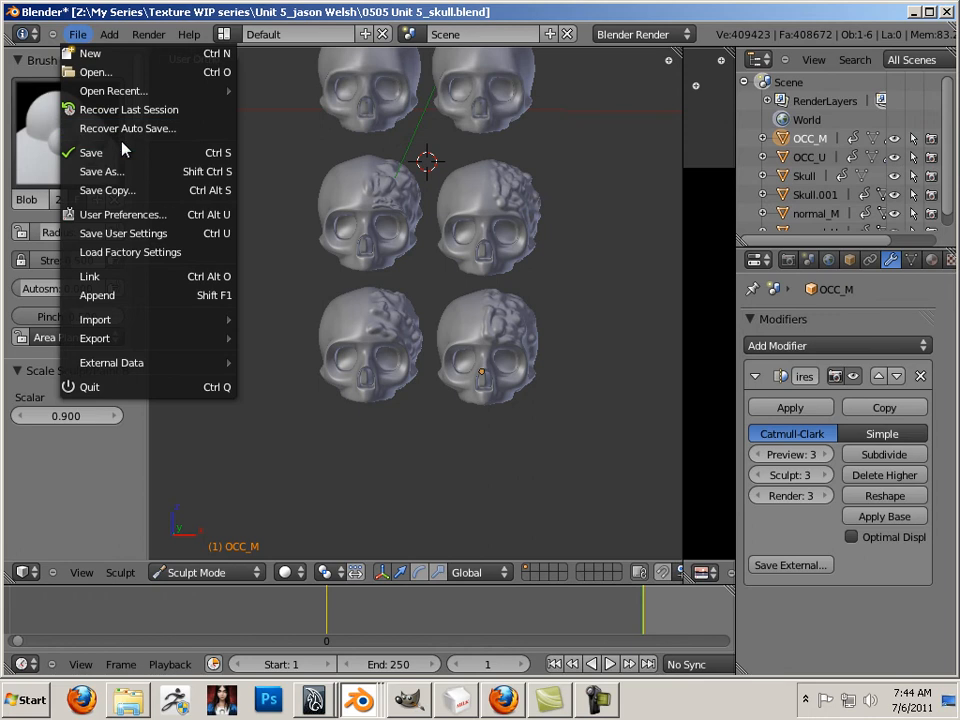
click(110, 171)
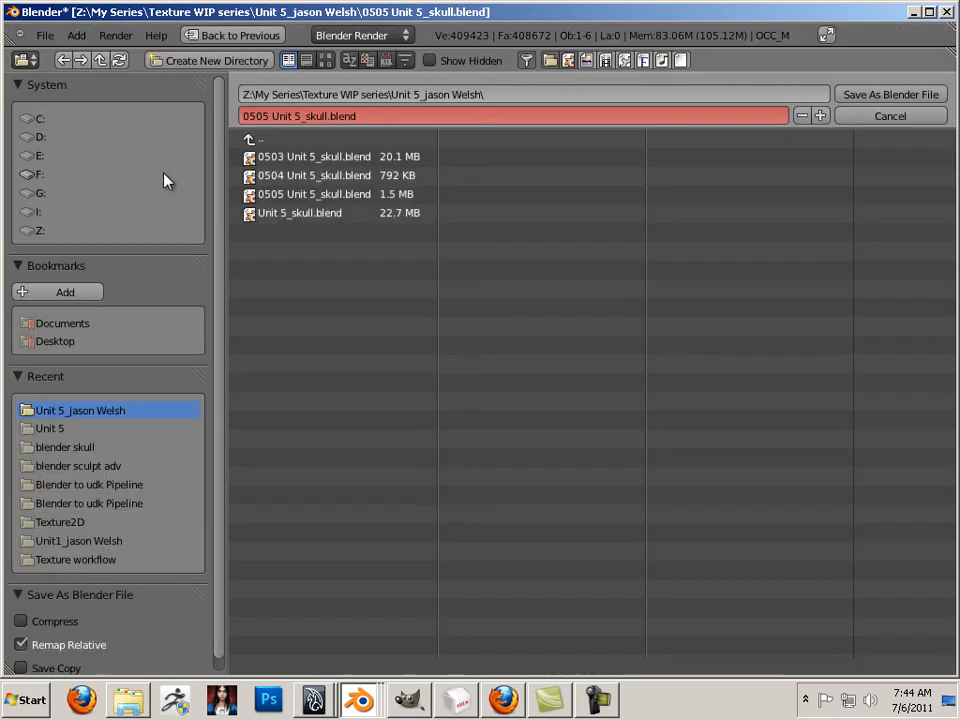
click(289, 196)
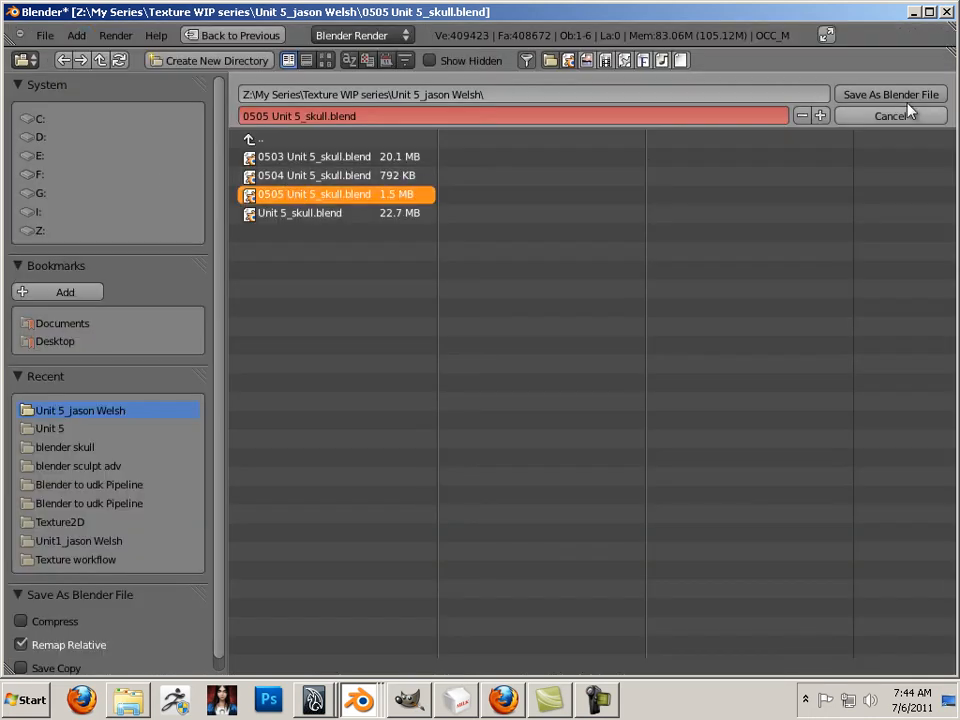
click(853, 94)
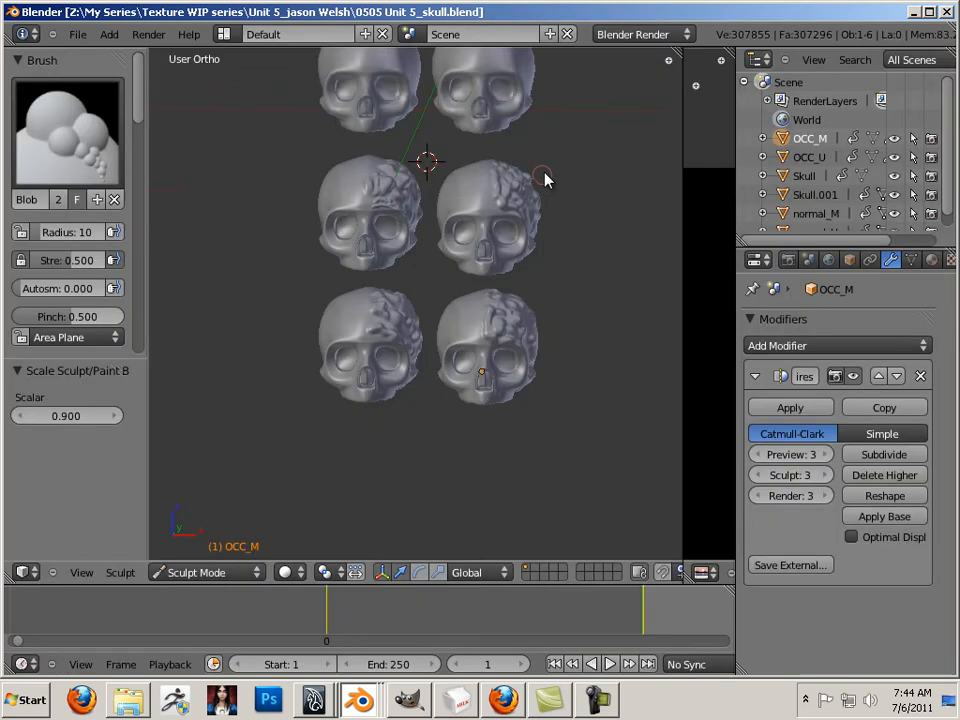
Deselect all of OCC_M's mesh in Edit Mode, return it to Object Mode and select the normal_U skull.
scroll(544, 272, up, 5)
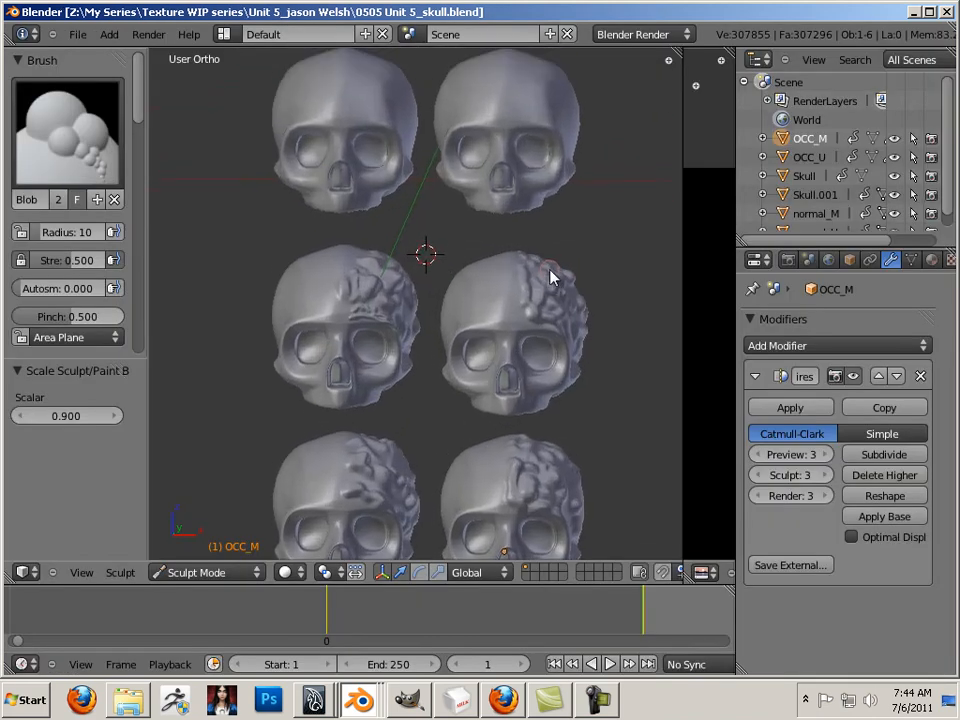
key(Tab)
key(a)
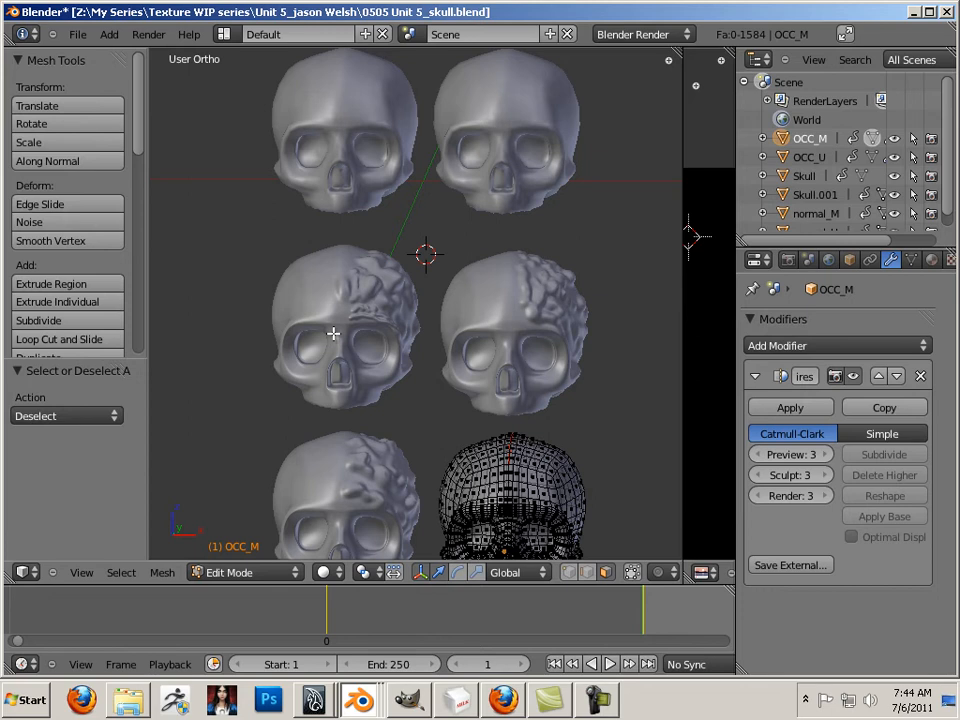
click(241, 574)
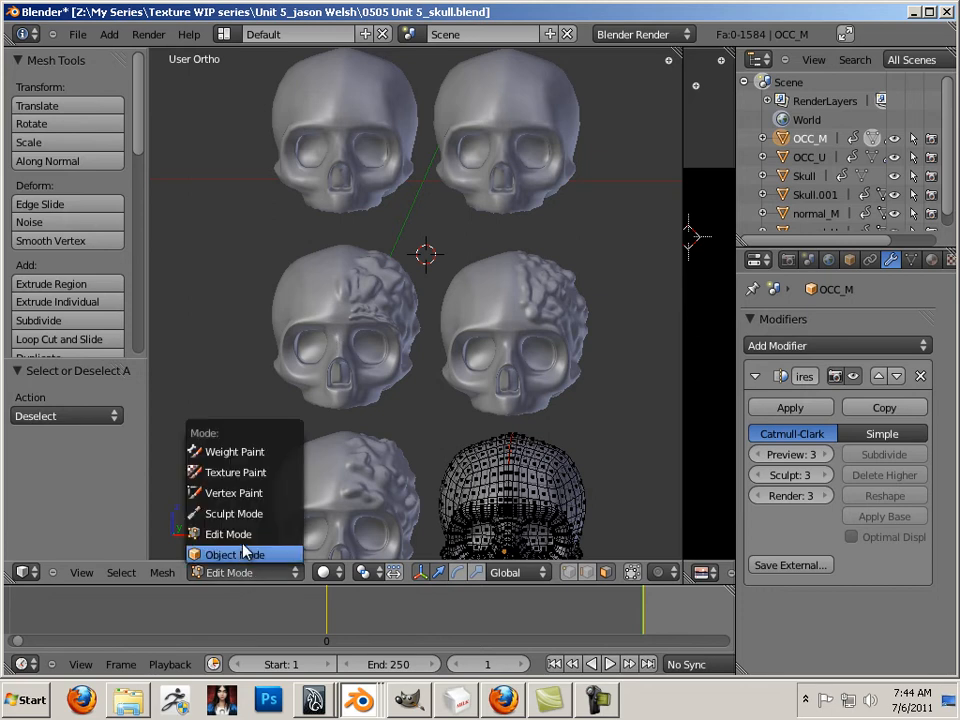
click(245, 555)
right_click(345, 326)
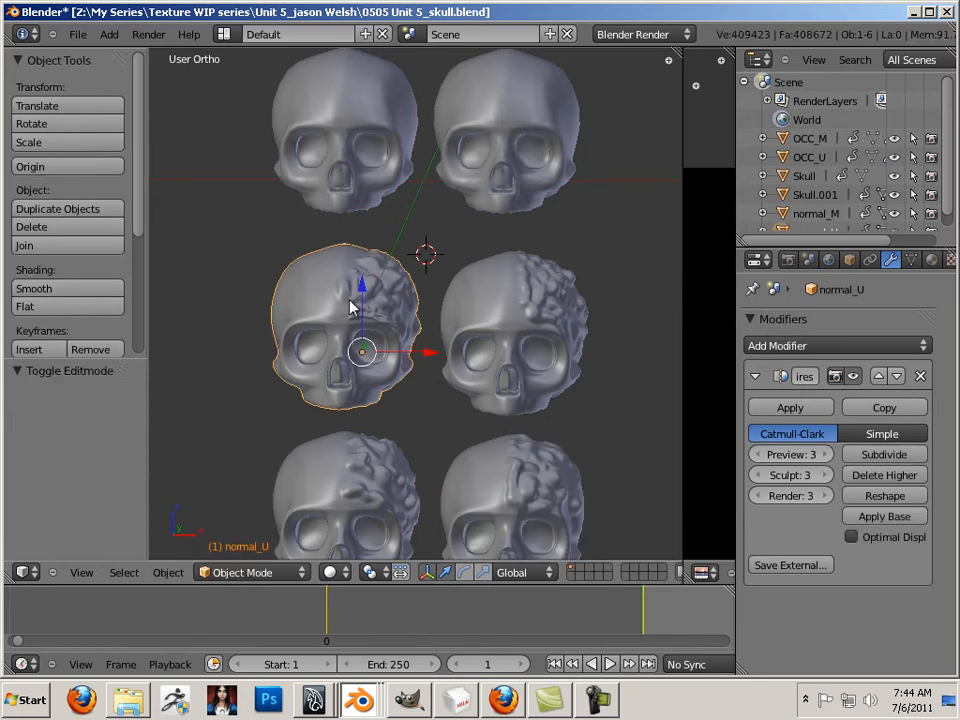
Lower the Multires modifier's Preview level on normal_U to 0.
scroll(430, 292, up, 2)
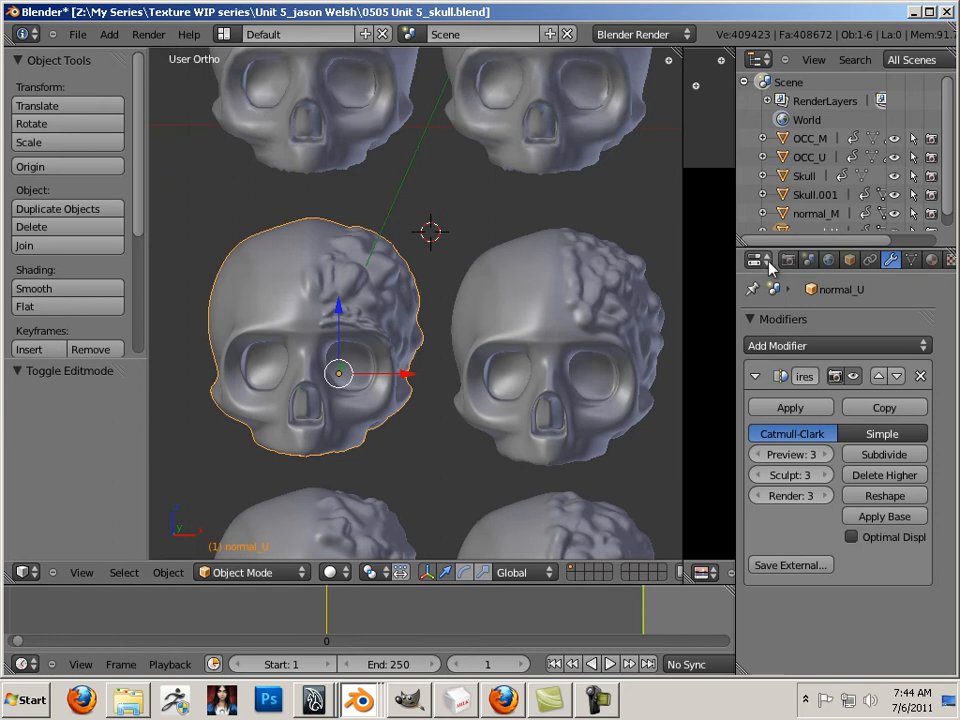
click(756, 455)
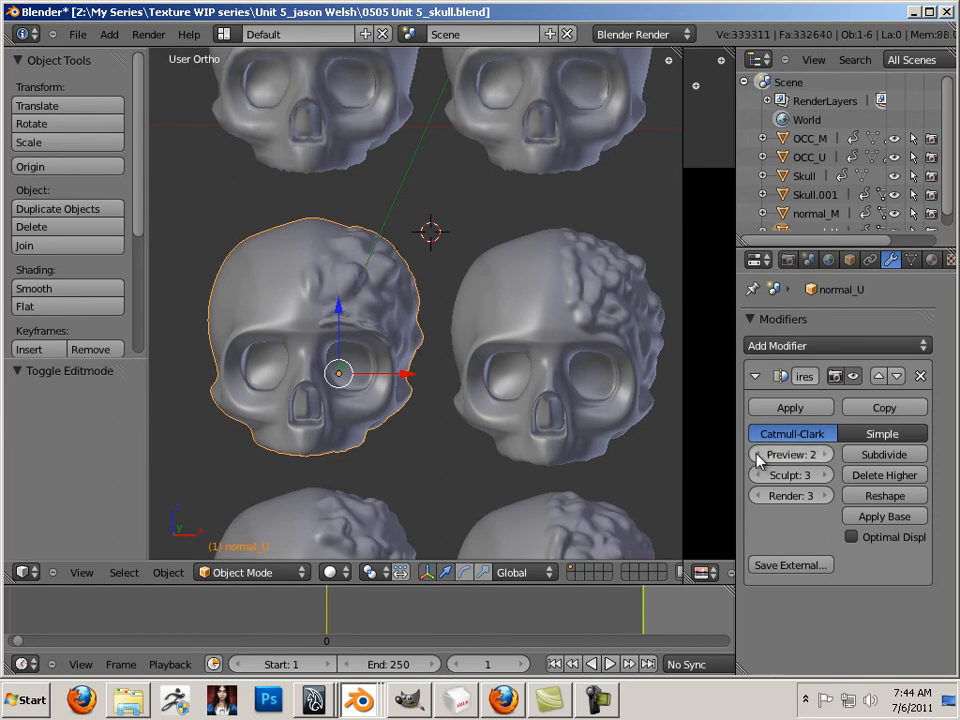
click(756, 455)
click(756, 455)
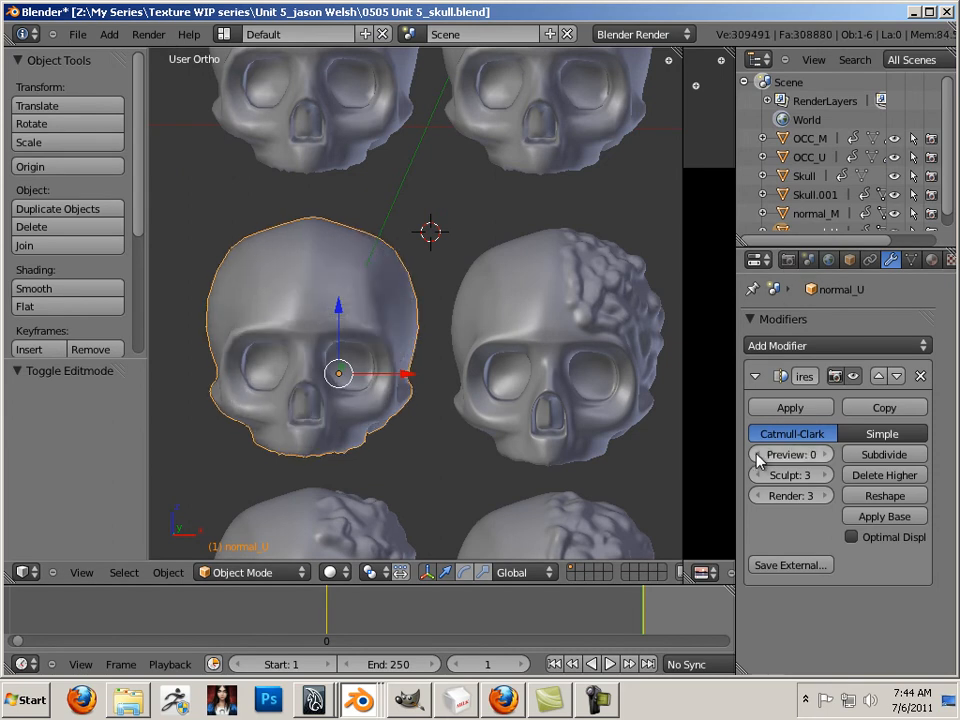
Select the normal_M skull and lower its Multires Preview level to 0.
right_click(628, 403)
click(752, 455)
click(752, 455)
click(752, 455)
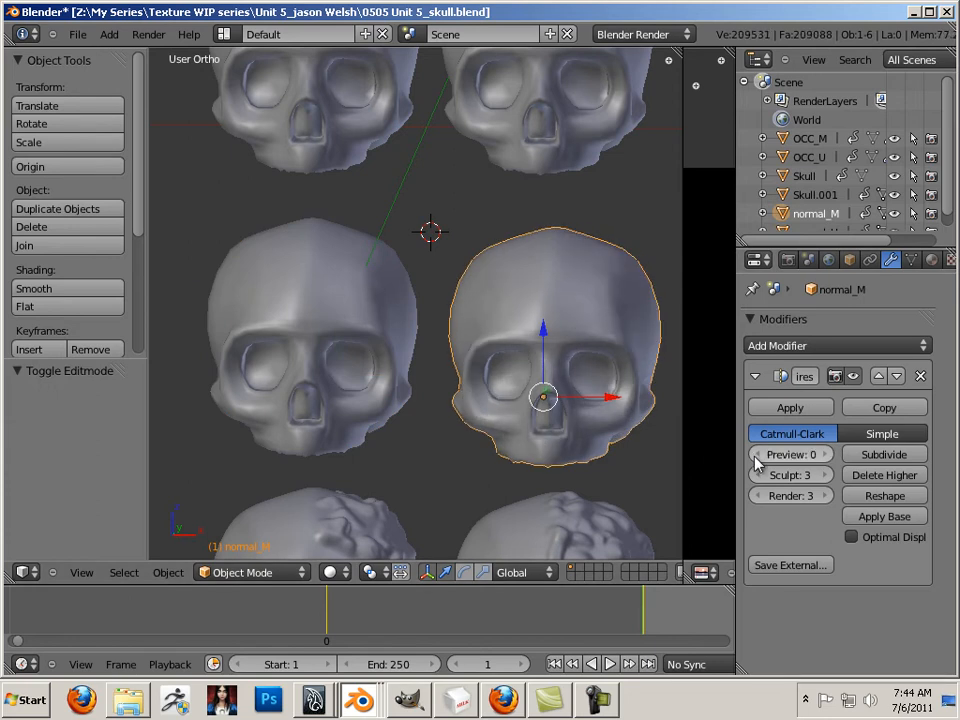
Check the Multires levels of the OCC_U and OCC_M skulls.
mouse_move(501, 353)
shift+middle_down()
mouse_move(505, 317)
mouse_move(467, 324)
mouse_move(467, 270)
shift+middle_up()
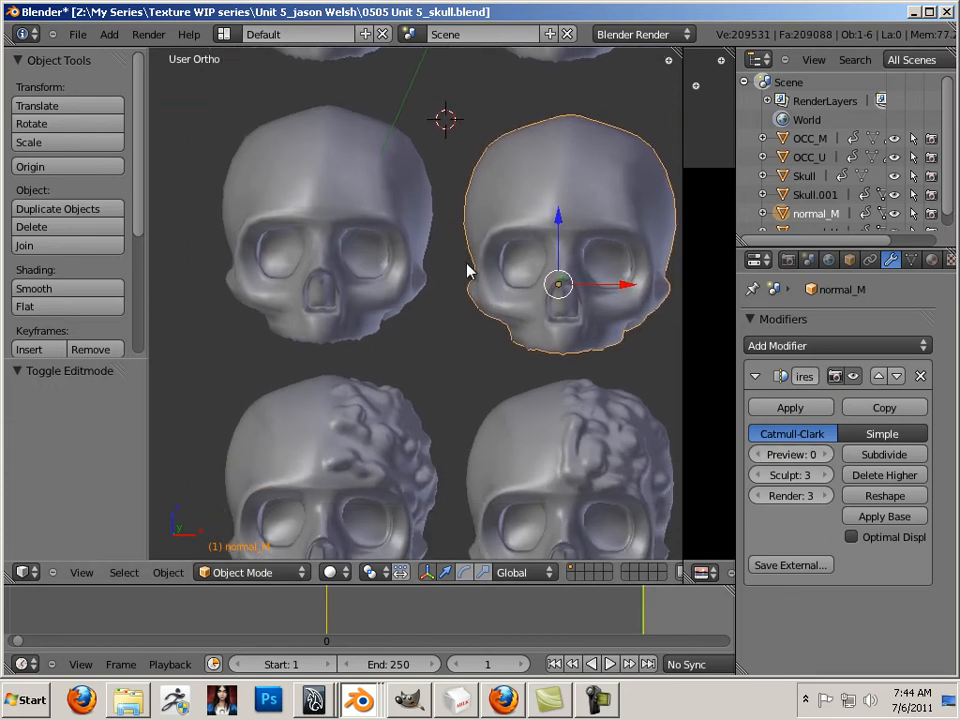
right_click(418, 424)
right_click(511, 437)
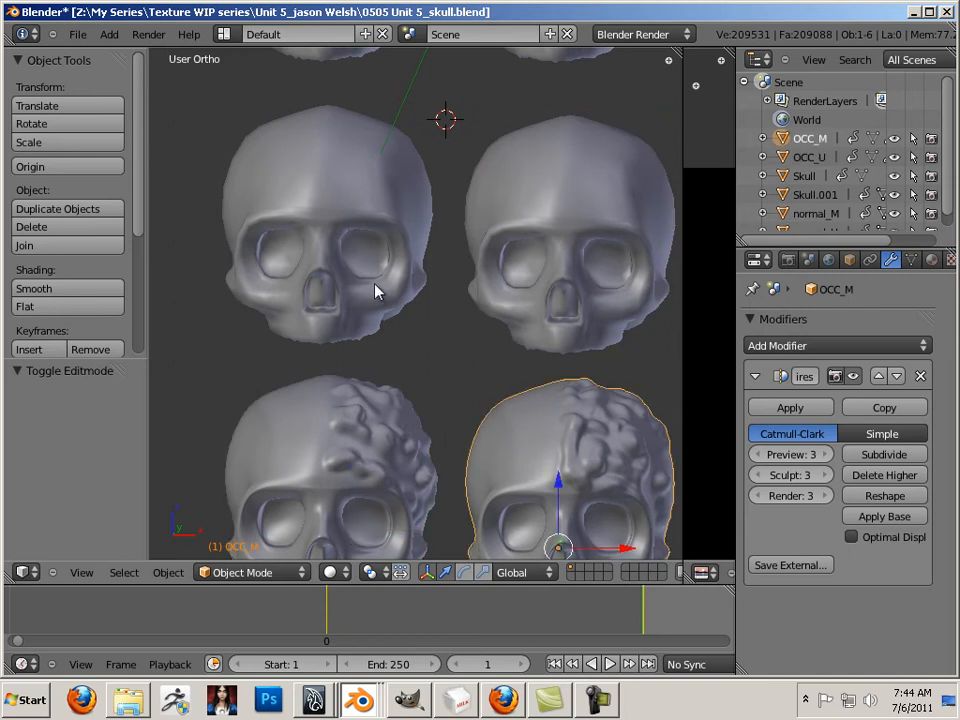
Bake normal_U's normals from Multires with its whole mesh selected in Edit Mode, and return it to Object Mode.
right_click(375, 289)
shift+middle_drag(413, 257, 432, 326)
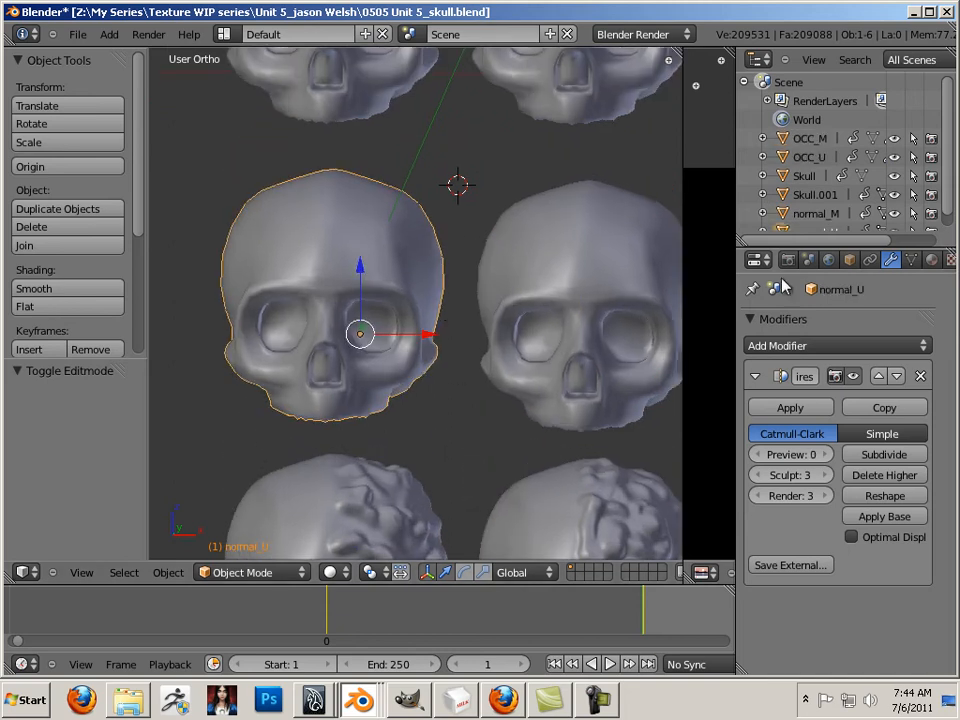
click(788, 259)
scroll(750, 405, down, 10)
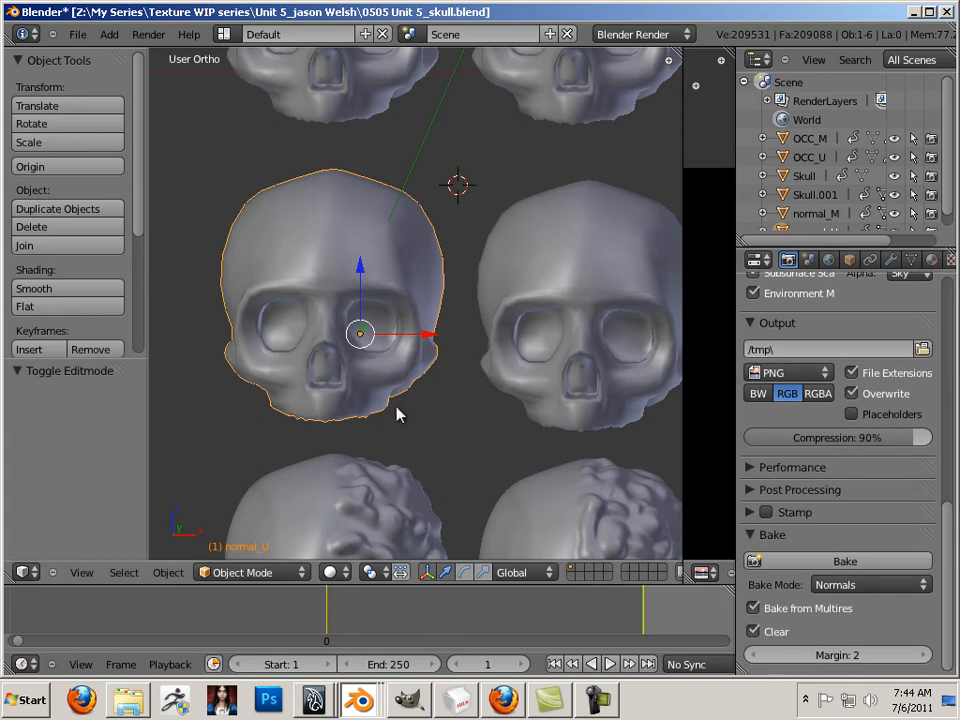
key(Tab)
key(a)
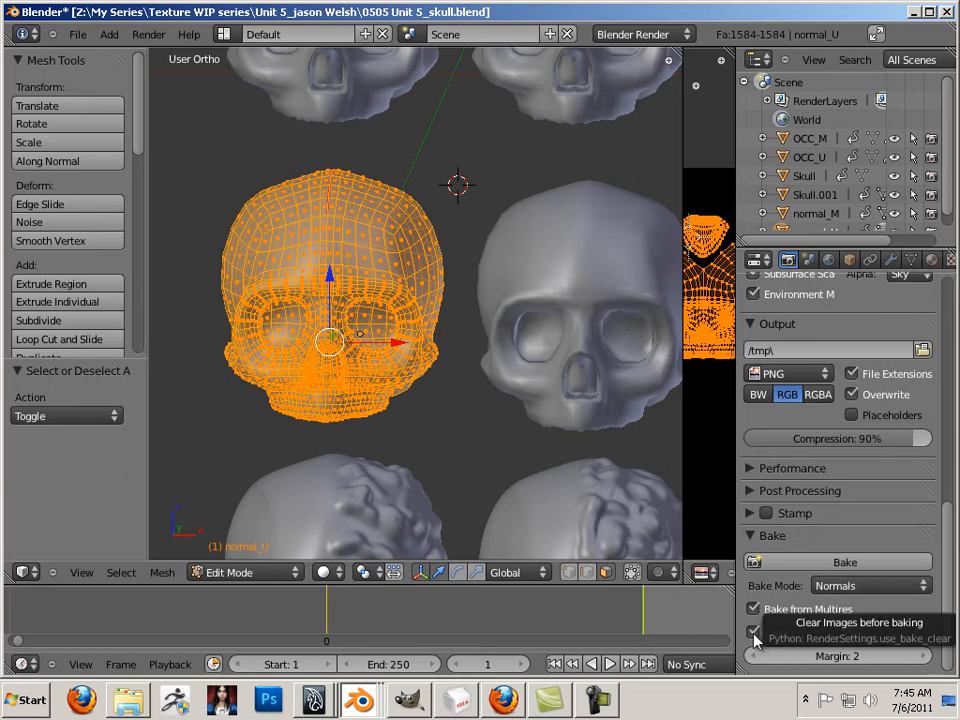
click(810, 565)
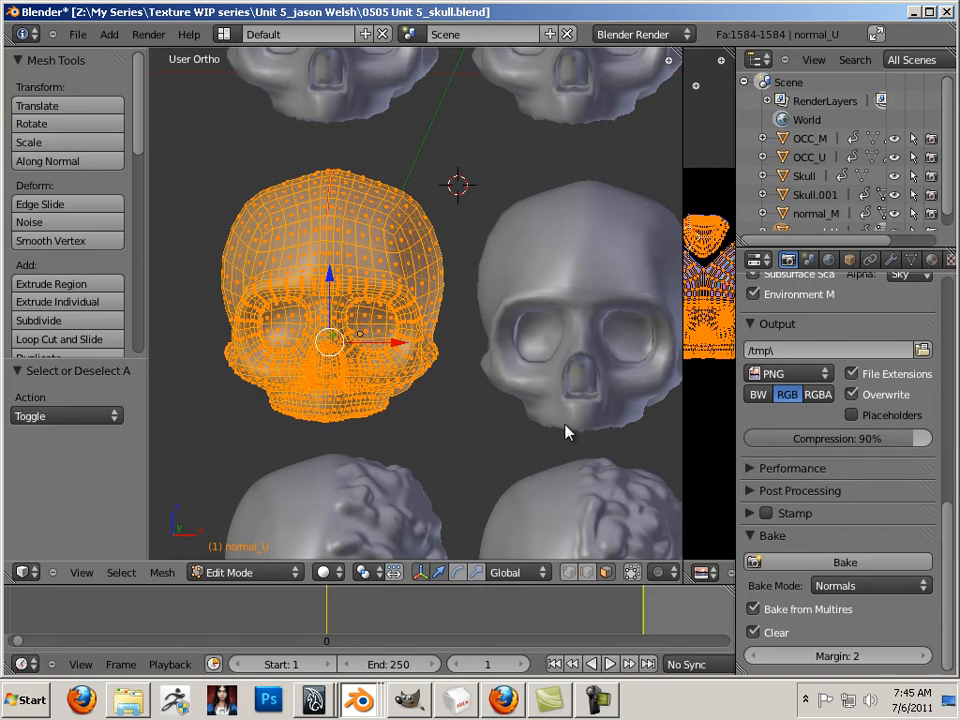
key(Tab)
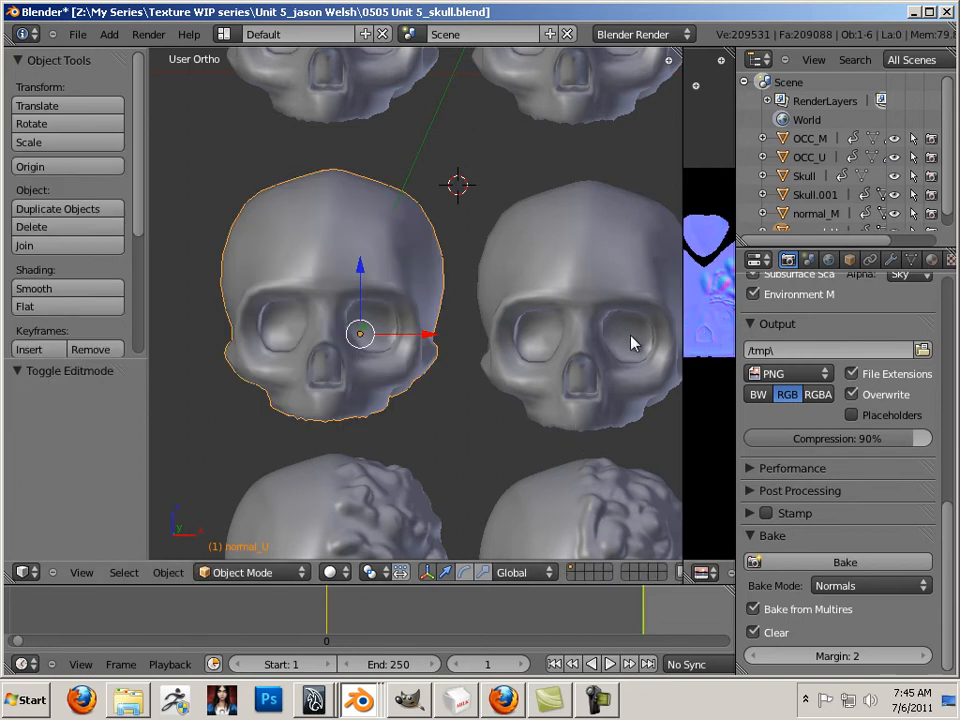
Bake the normals of normal_M from Multires with all its faces selected in Edit Mode, and leave Edit Mode.
right_click(585, 314)
key(Tab)
key(a)
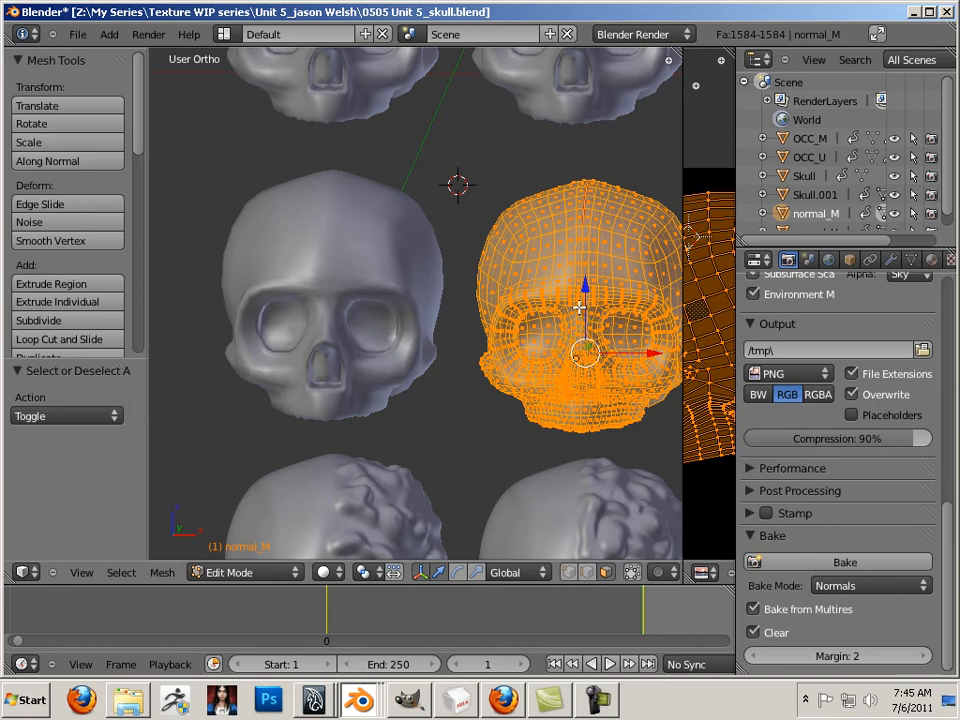
click(818, 563)
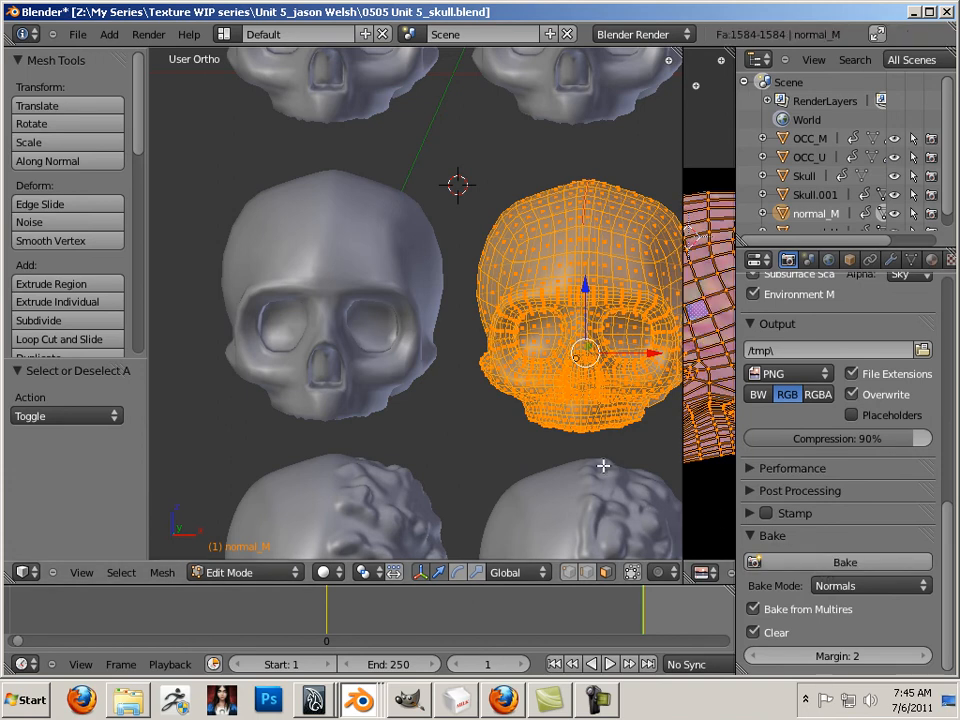
scroll(595, 459, down, 3)
key(Tab)
Select all of OCC_U's mesh in Edit Mode, set the Bake Mode to Ambient Occlusion and bake it.
right_click(388, 437)
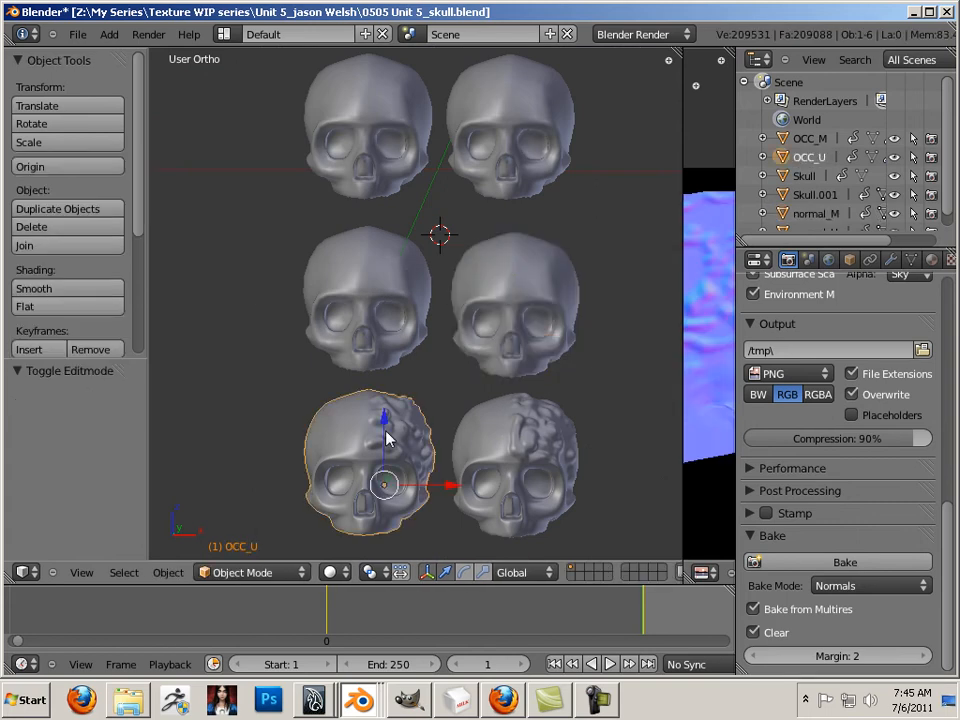
key(Tab)
key(a)
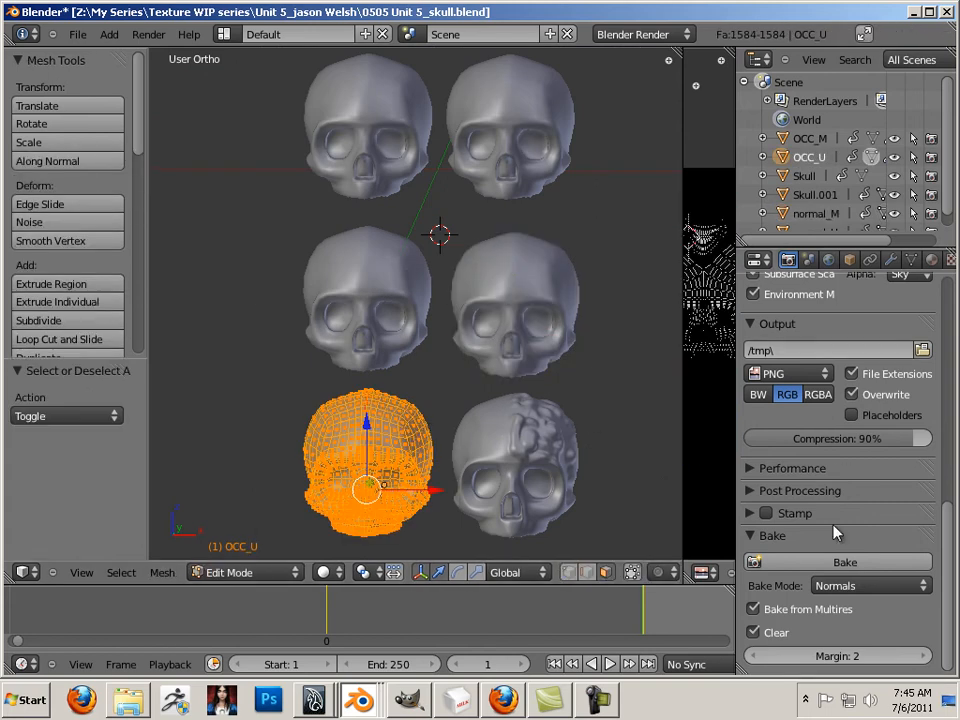
click(857, 584)
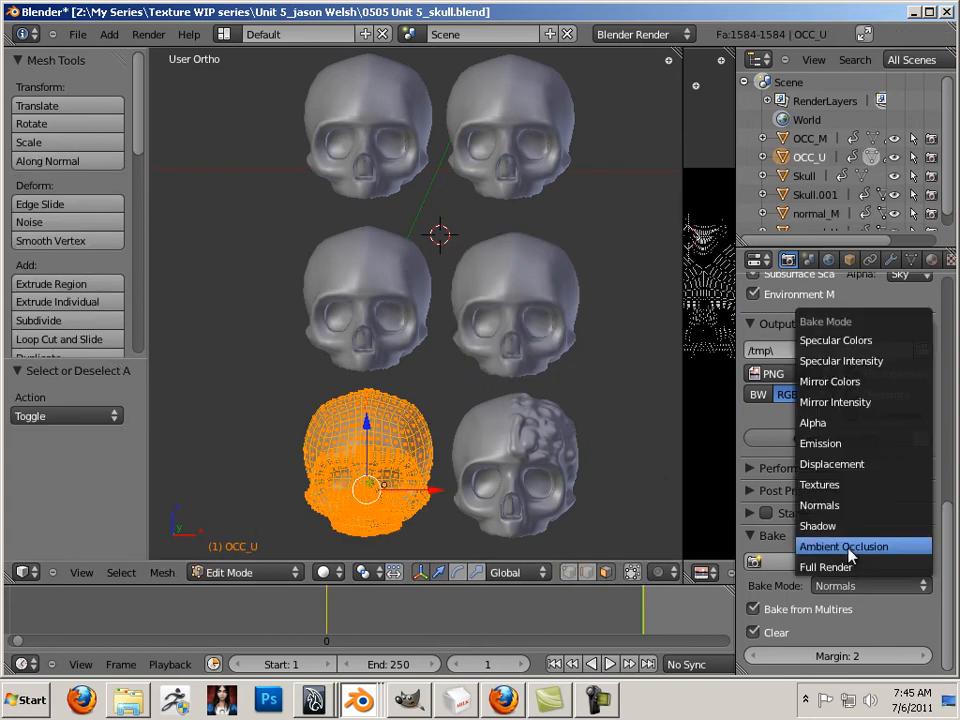
click(854, 547)
scroll(864, 556, down, 2)
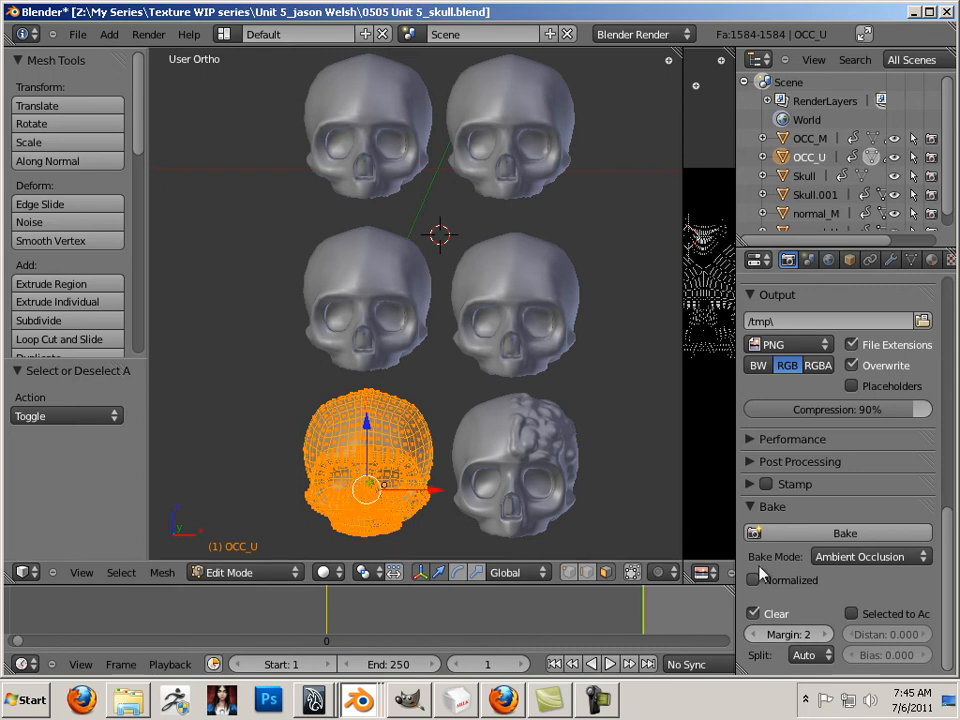
click(789, 538)
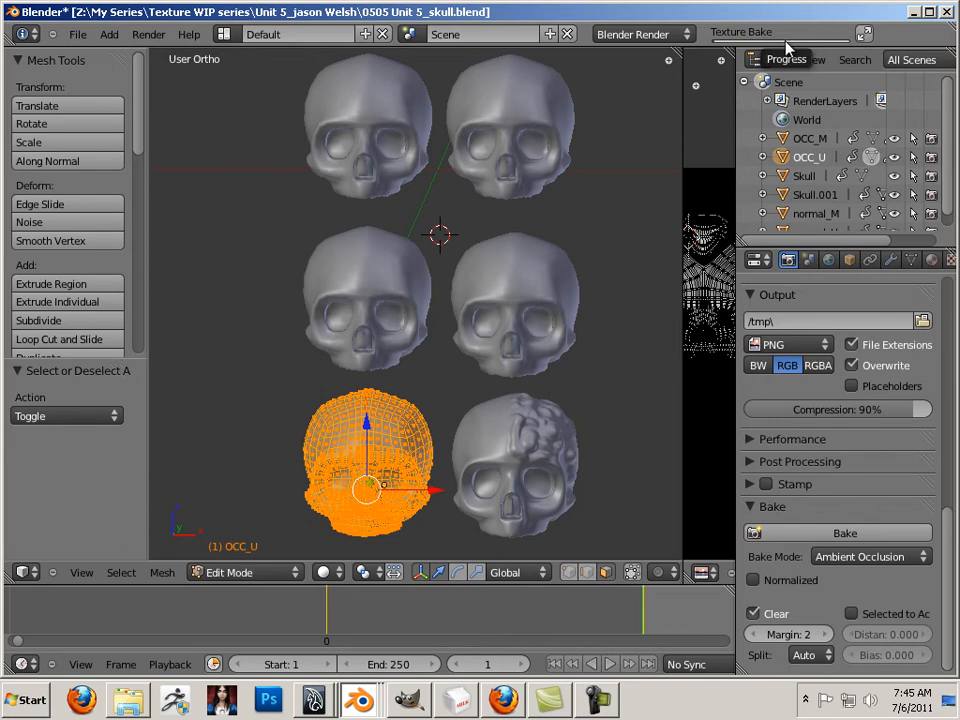
Deselect all of OCC_U's mesh and return it to Object Mode.
key(a)
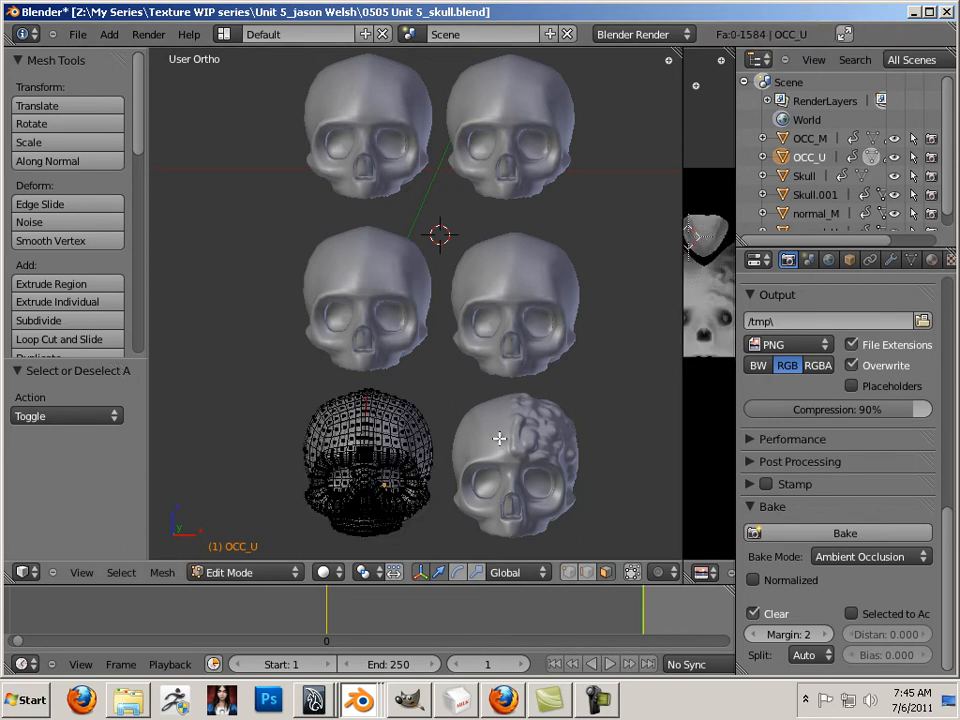
key(a)
key(a)
key(a)
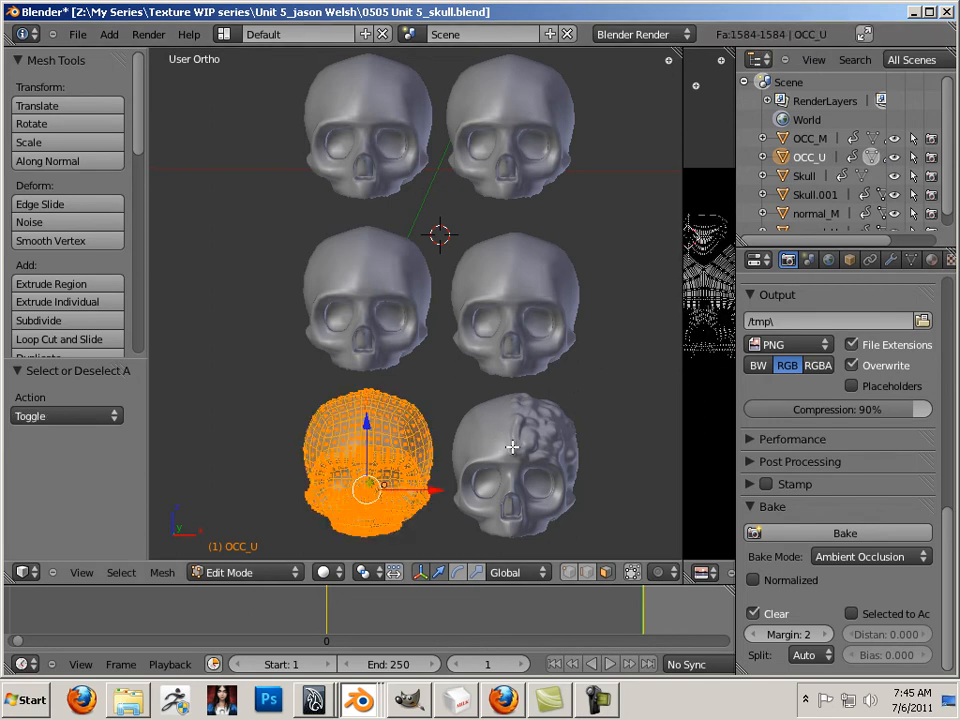
key(a)
key(Tab)
Bake the ambient occlusion of OCC_M with its entire mesh selected in Edit Mode.
right_click(521, 472)
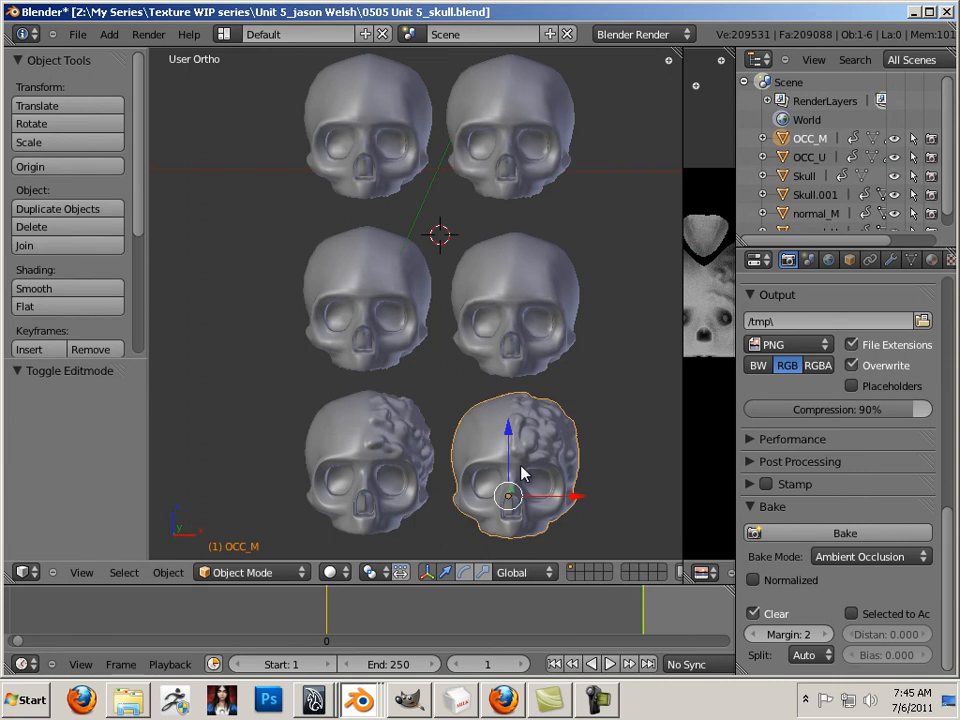
key(Tab)
key(a)
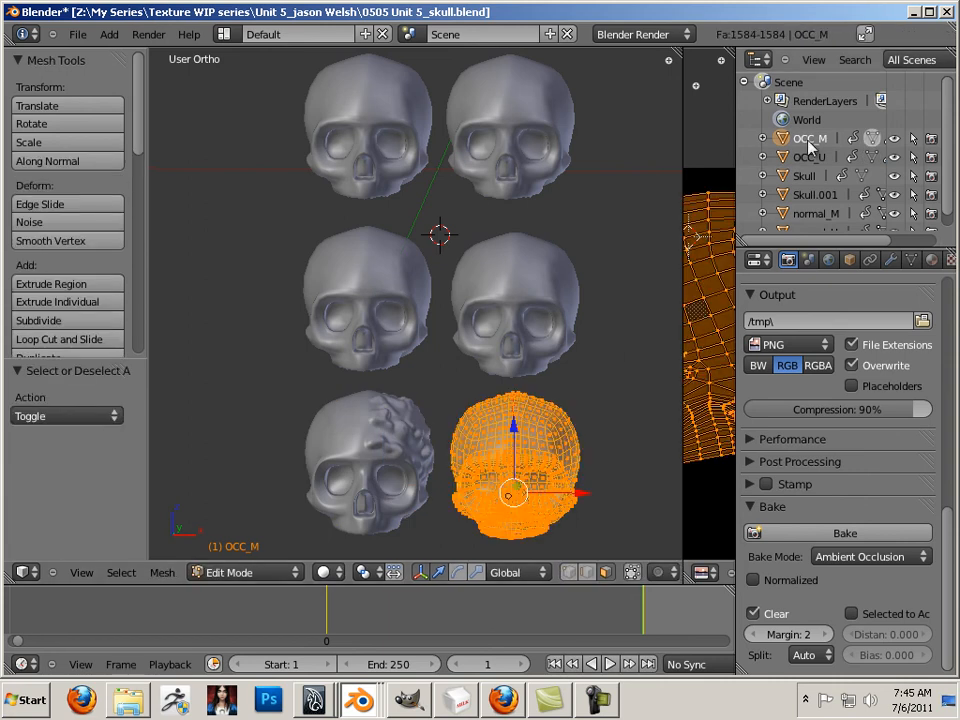
click(833, 533)
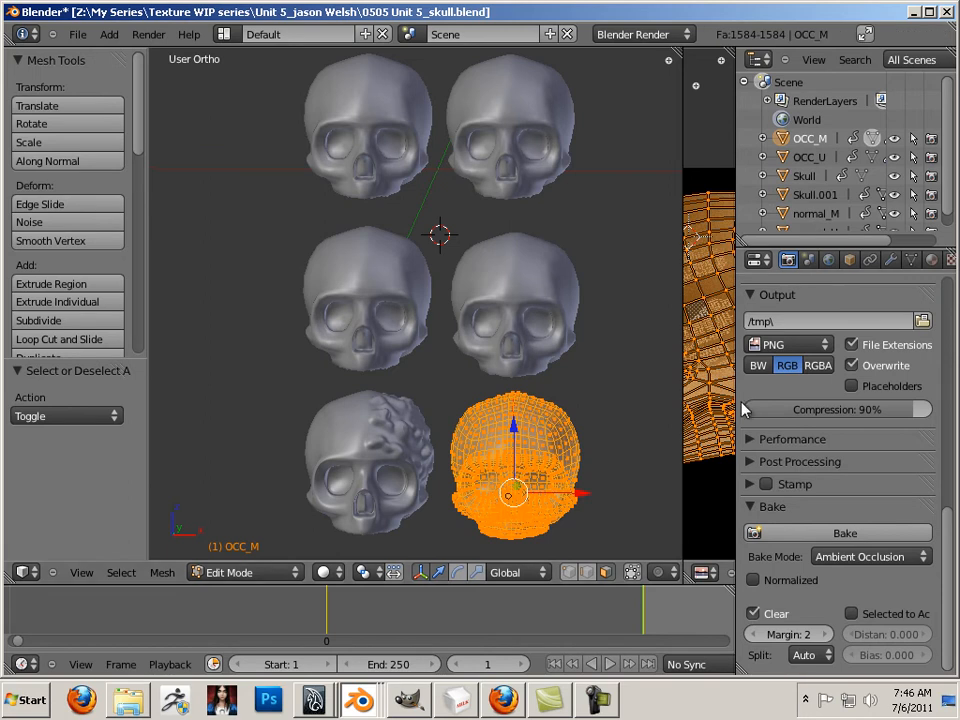
Widen the image editor beside the 3D view, and show the skulls with Textured viewport shading with OCC_M in Object Mode.
drag(737, 409, 896, 409)
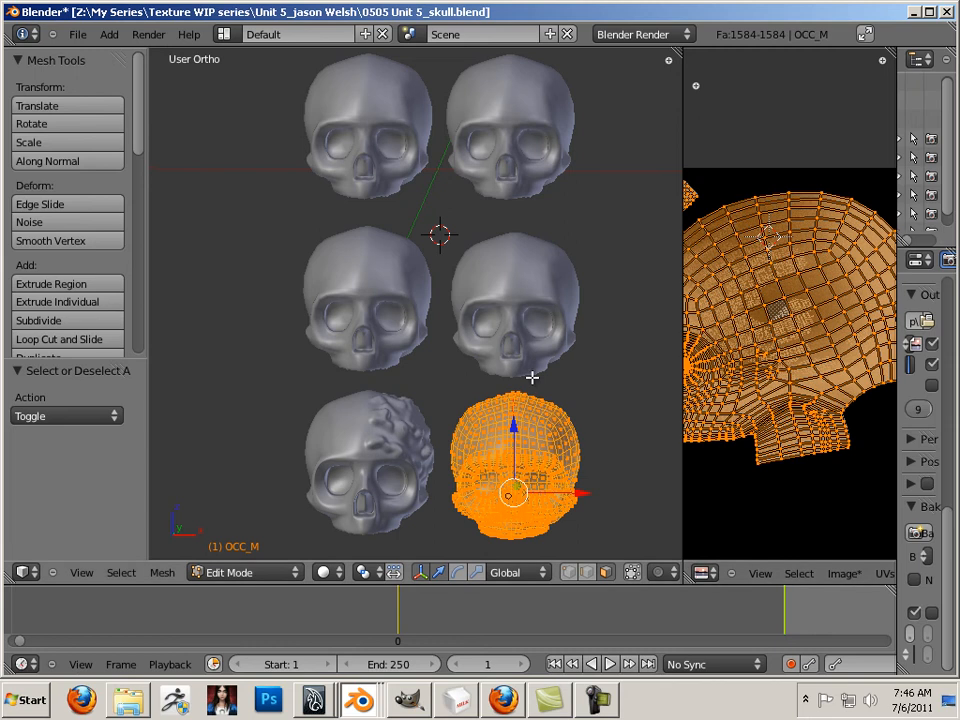
key(Tab)
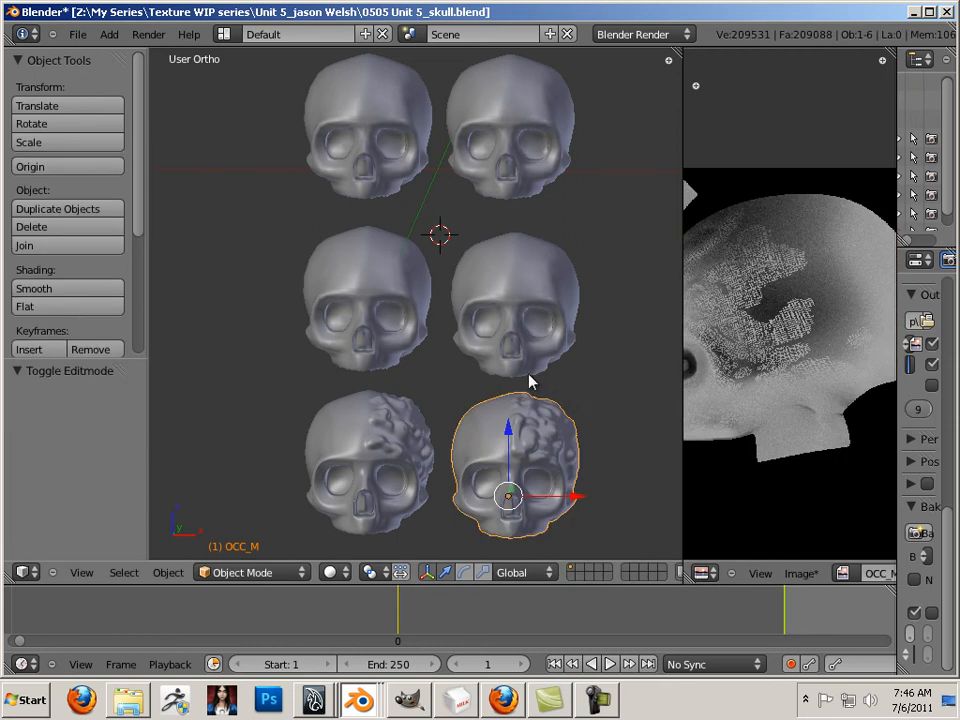
scroll(532, 376, up, 2)
scroll(544, 377, up, 1)
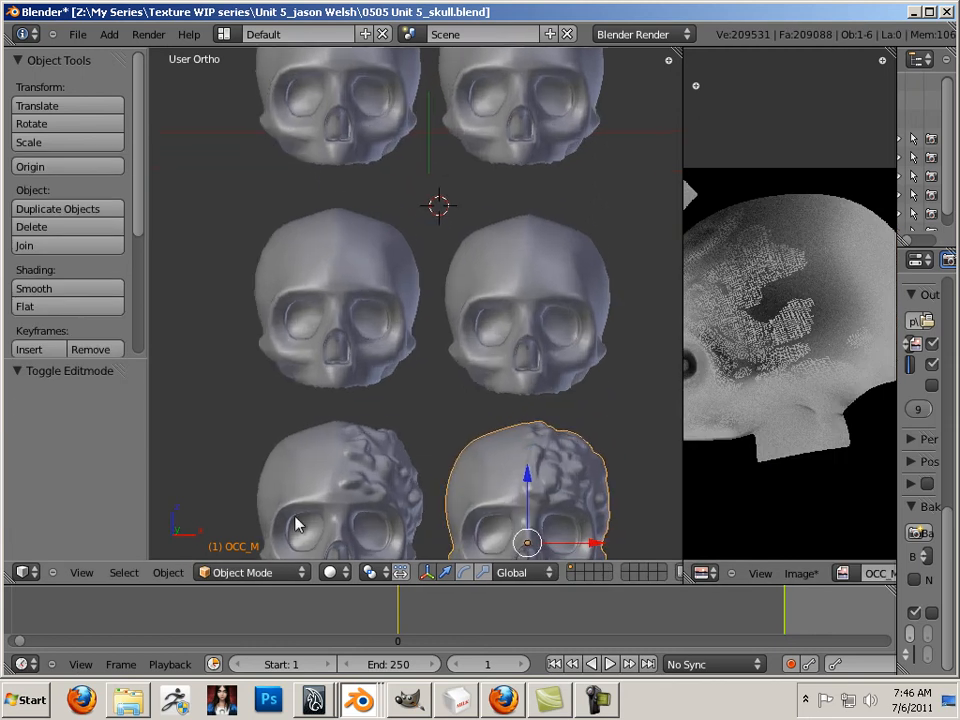
click(297, 573)
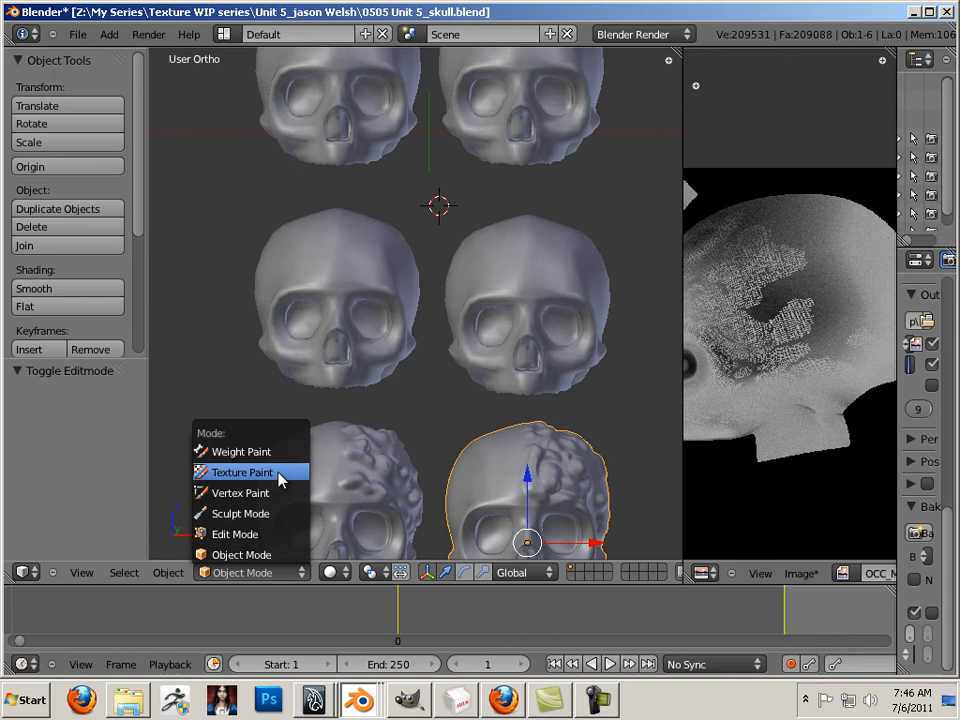
click(333, 572)
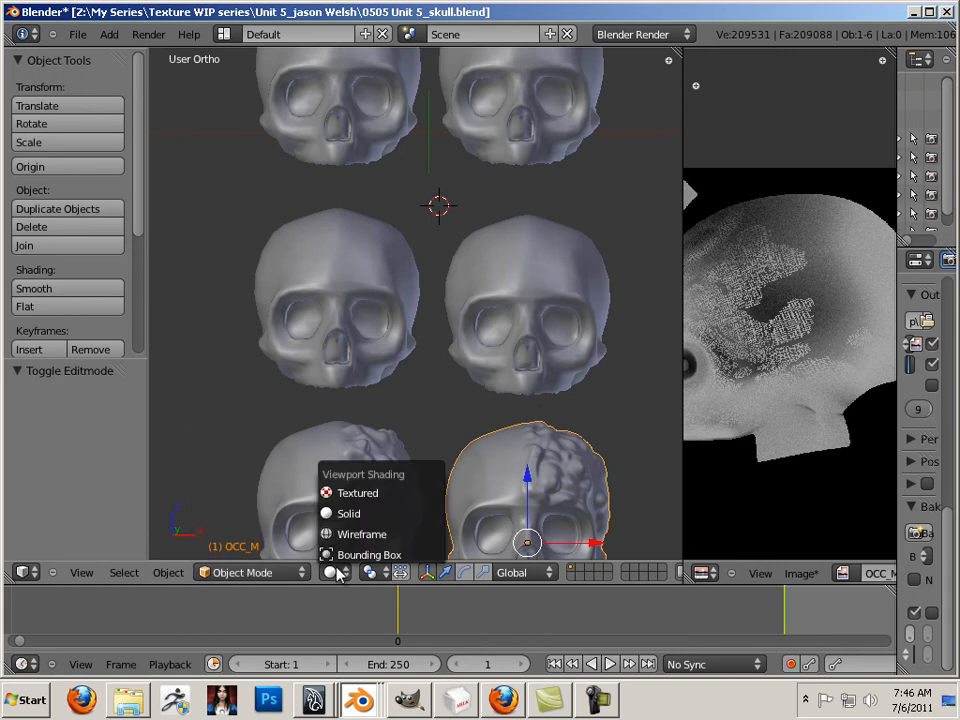
click(355, 494)
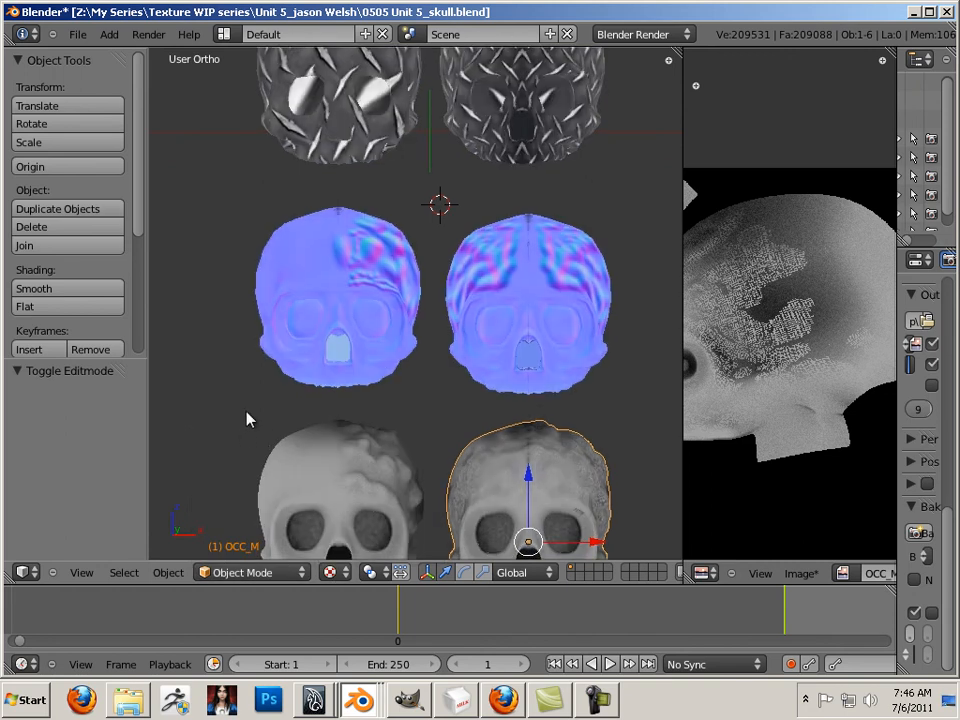
Examine the baked normal and ambient occlusion maps on the textured skulls from several angles, comparing the left and right copies.
shift+middle_drag(246, 418, 303, 451)
shift+middle_drag(303, 398, 305, 421)
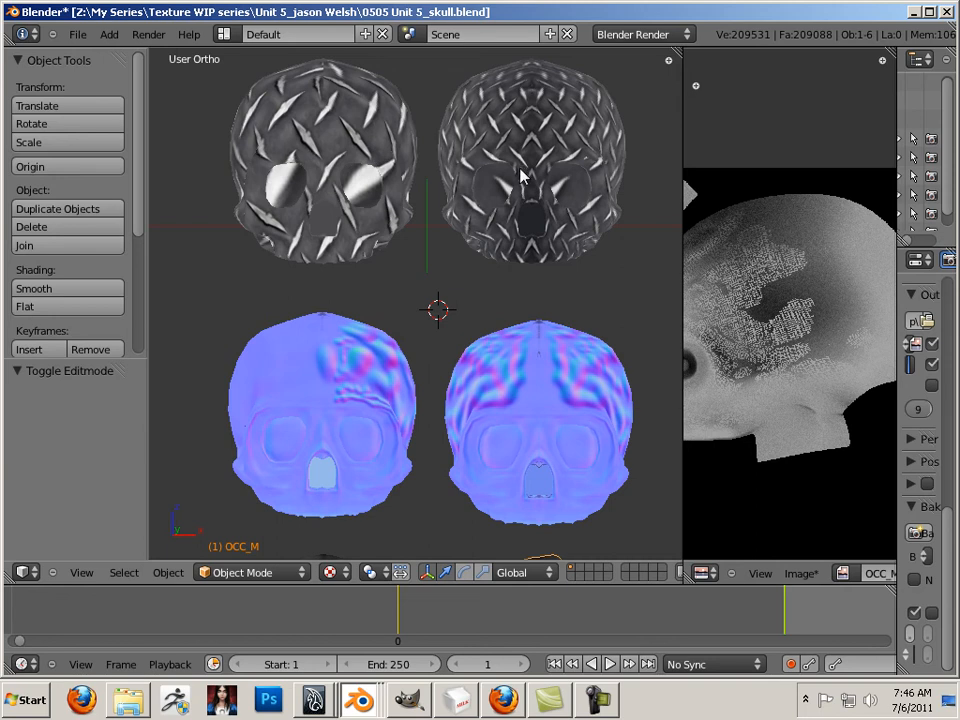
shift+middle_drag(381, 336, 343, 177)
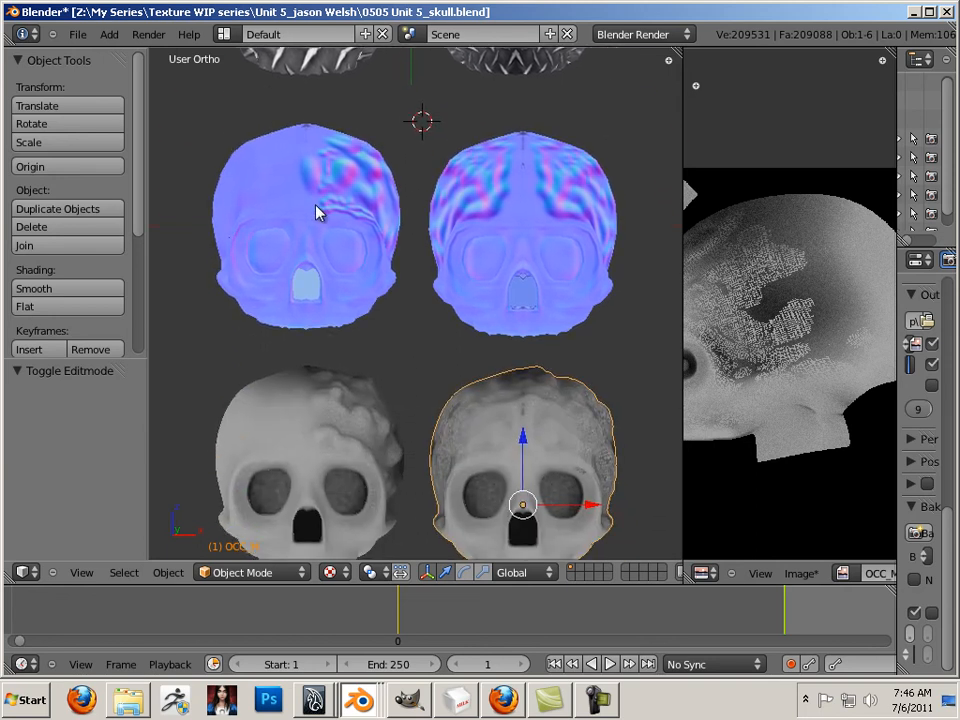
middle_drag(529, 204, 585, 137)
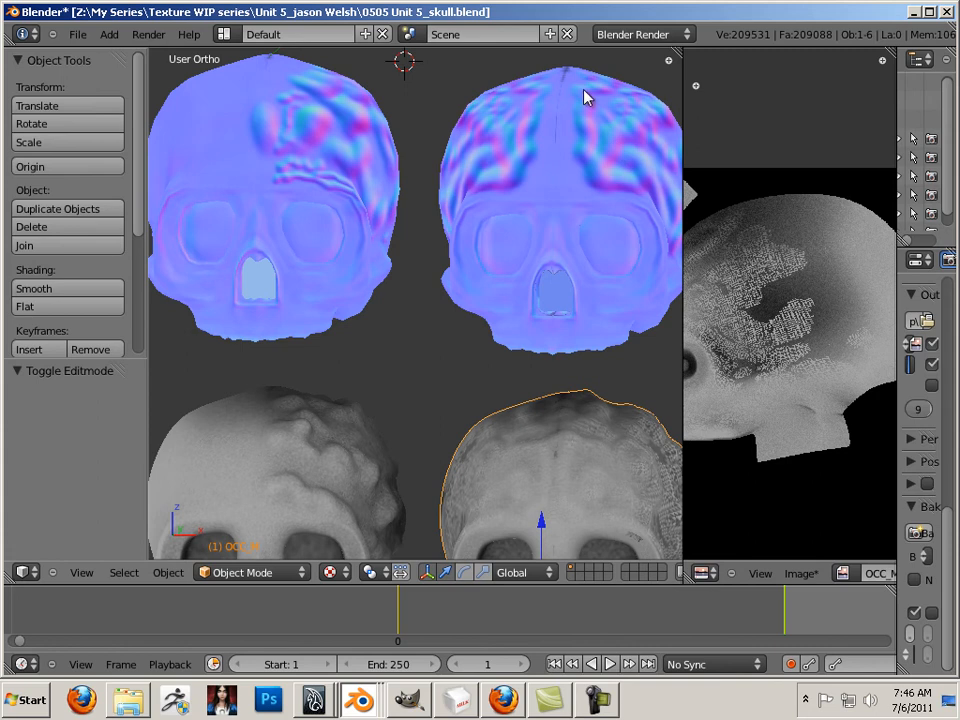
middle_drag(443, 207, 497, 185)
shift+middle_drag(438, 252, 437, 78)
middle_drag(409, 201, 515, 311)
scroll(544, 322, down, 4)
shift+middle_drag(455, 260, 450, 372)
shift+middle_drag(443, 292, 390, 347)
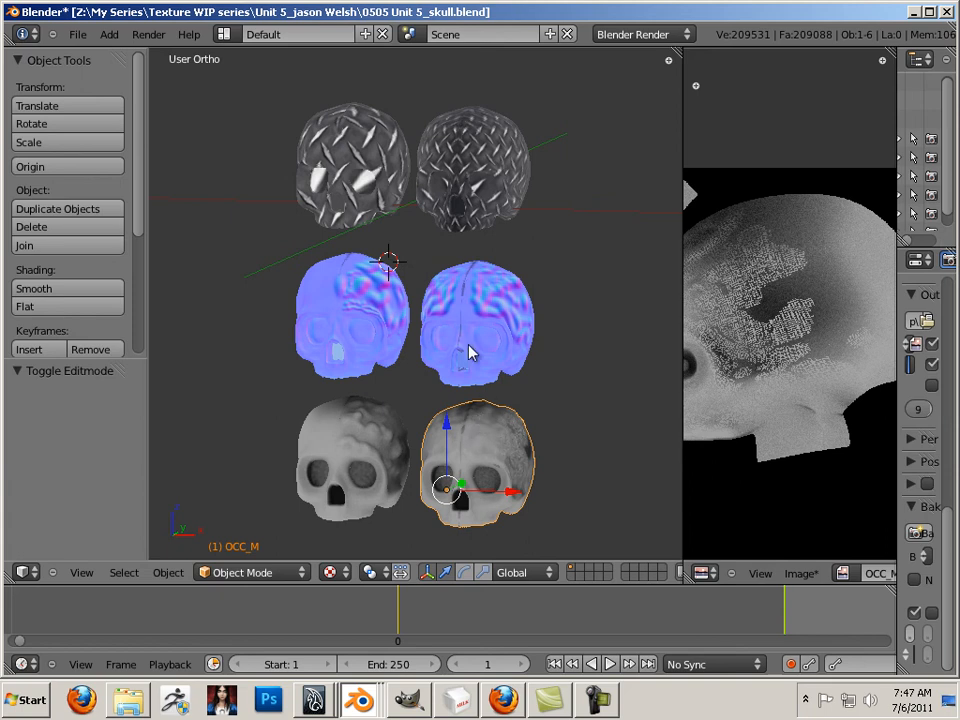
shift+middle_drag(467, 344, 440, 291)
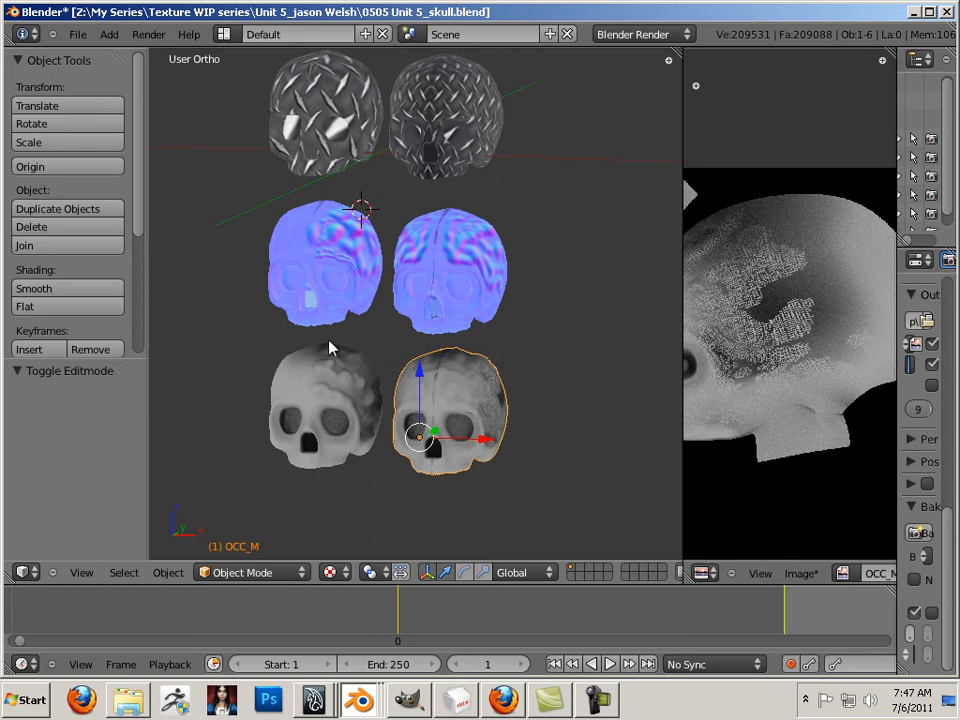
middle_drag(330, 345, 381, 340)
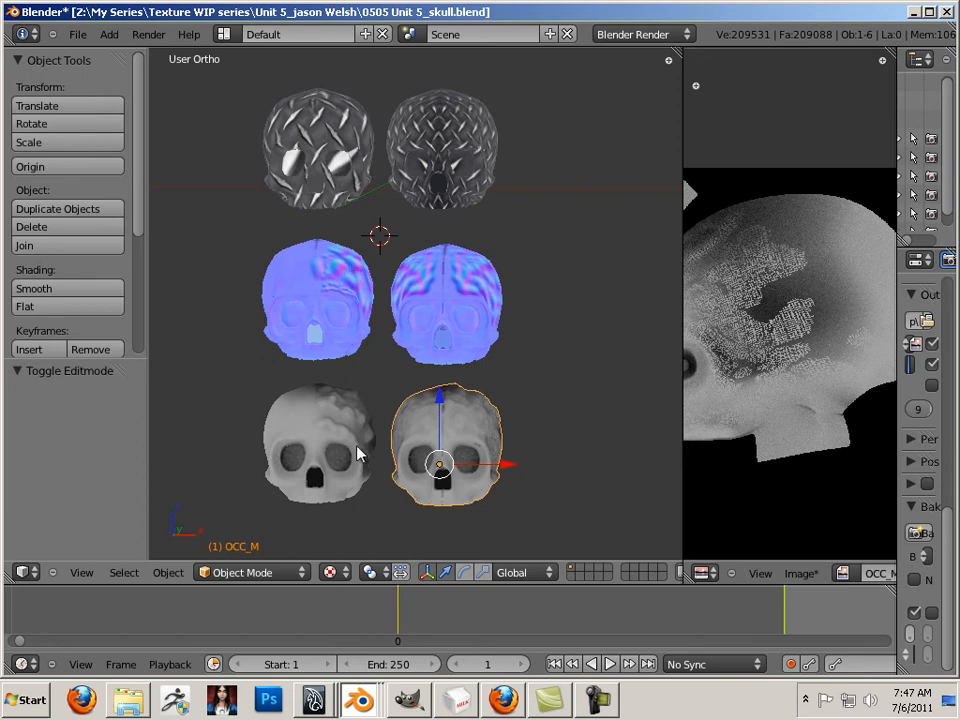
Select Skull.001, the upper-row skull with the denser metal texture, and widen the image editor beside the 3D view.
shift+middle_drag(375, 373, 396, 384)
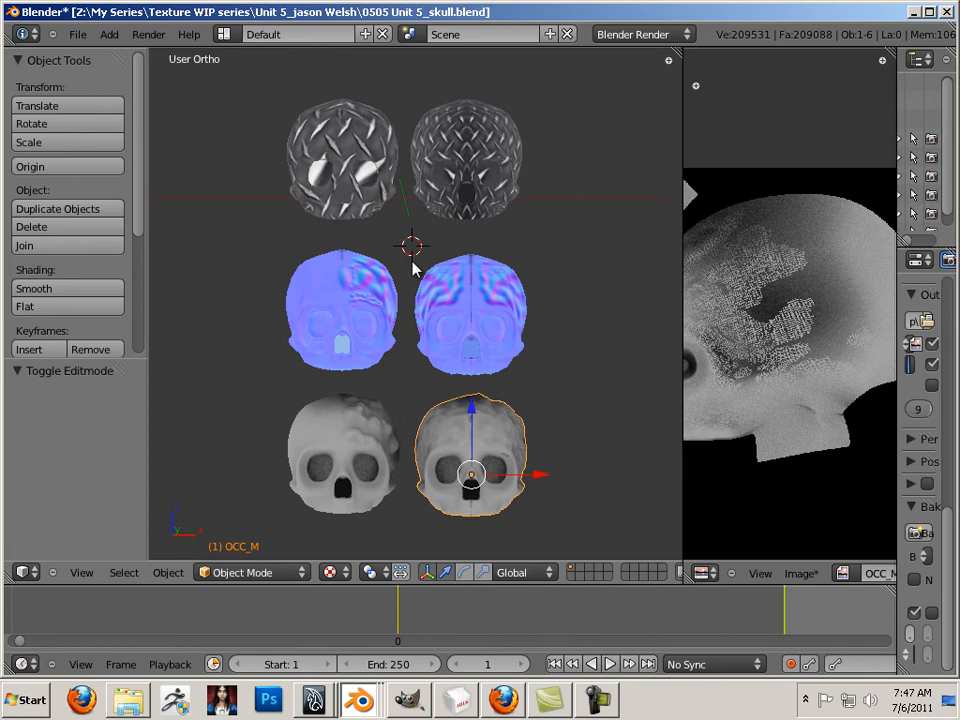
click(80, 36)
right_click(467, 188)
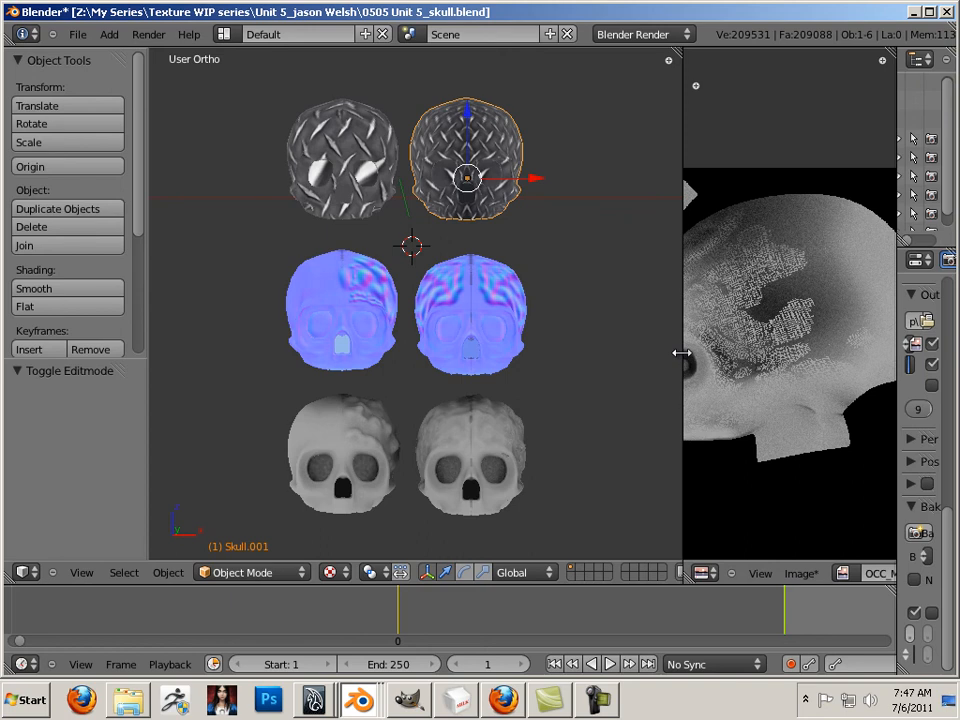
drag(683, 352, 571, 340)
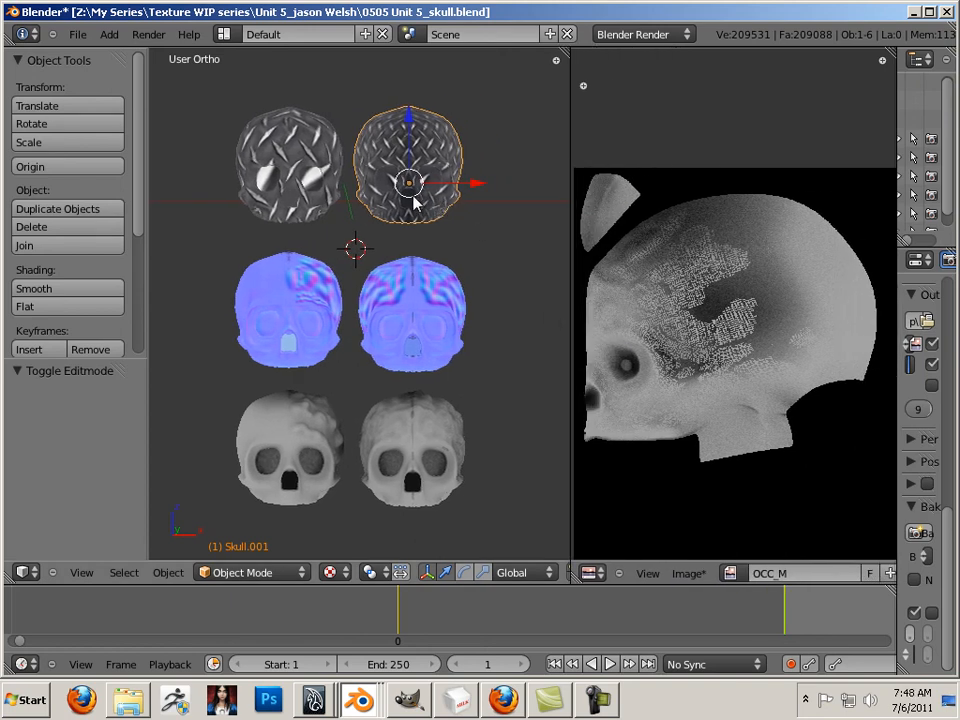
Pack the resolution test.tga image of Skull.001 into the blend file with its whole mesh selected, and return to Object Mode.
key(Tab)
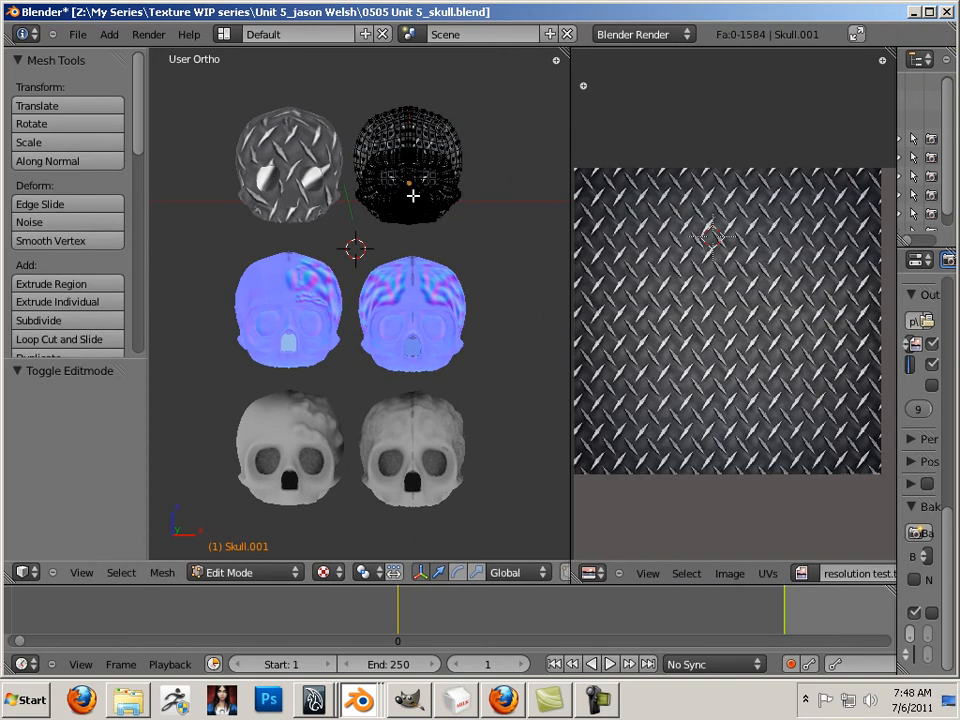
key(a)
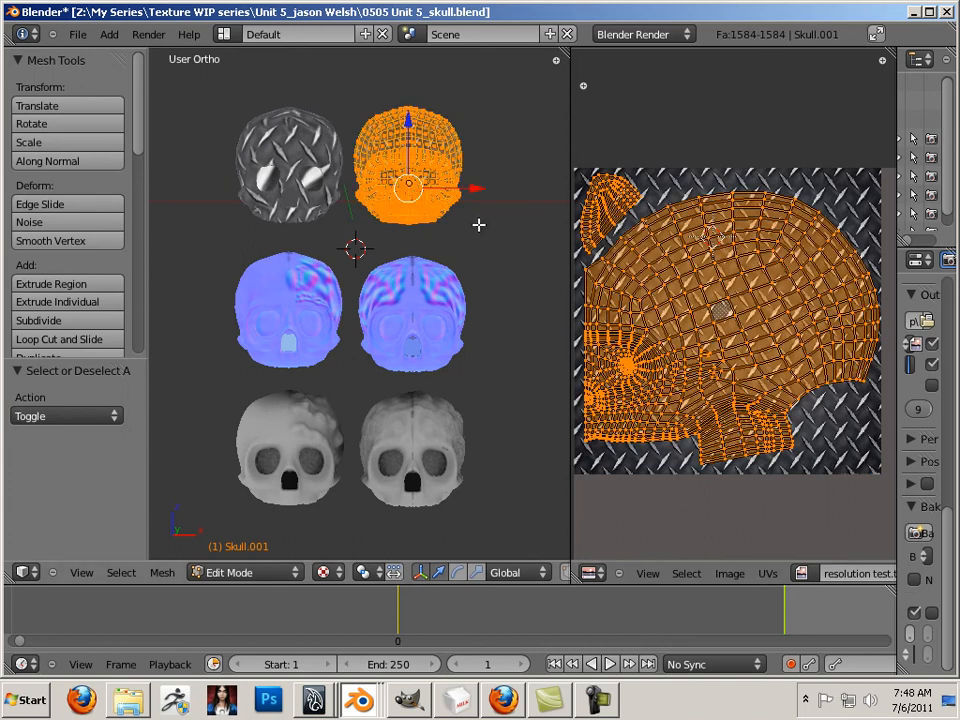
click(730, 574)
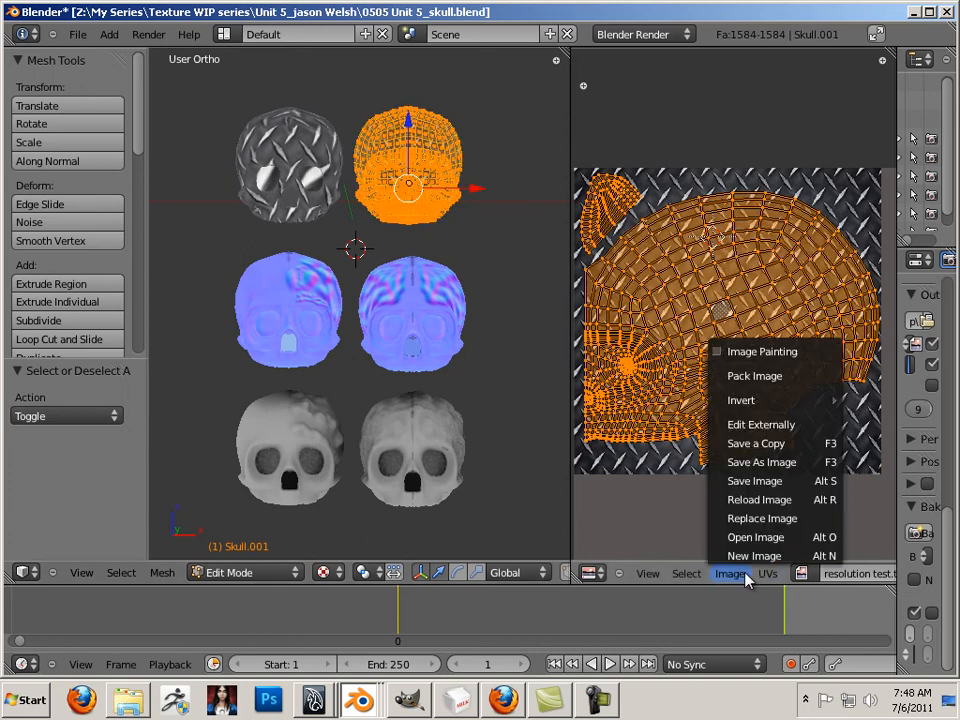
click(753, 377)
key(Tab)
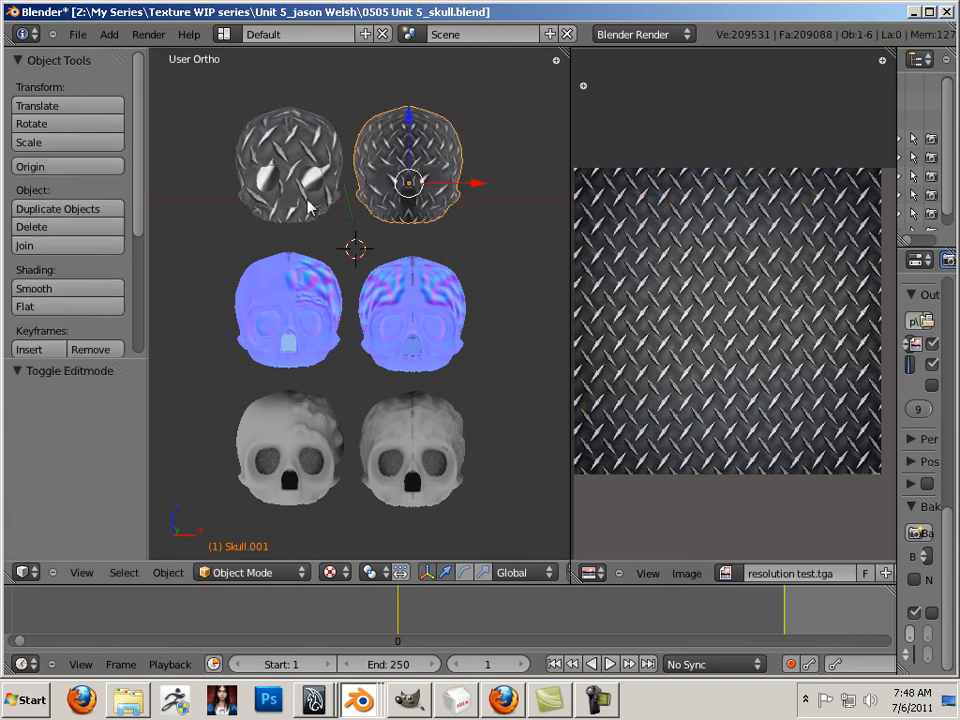
Check in Edit Mode whether the texture image on Skull is packed, and return to Object Mode.
right_click(240, 155)
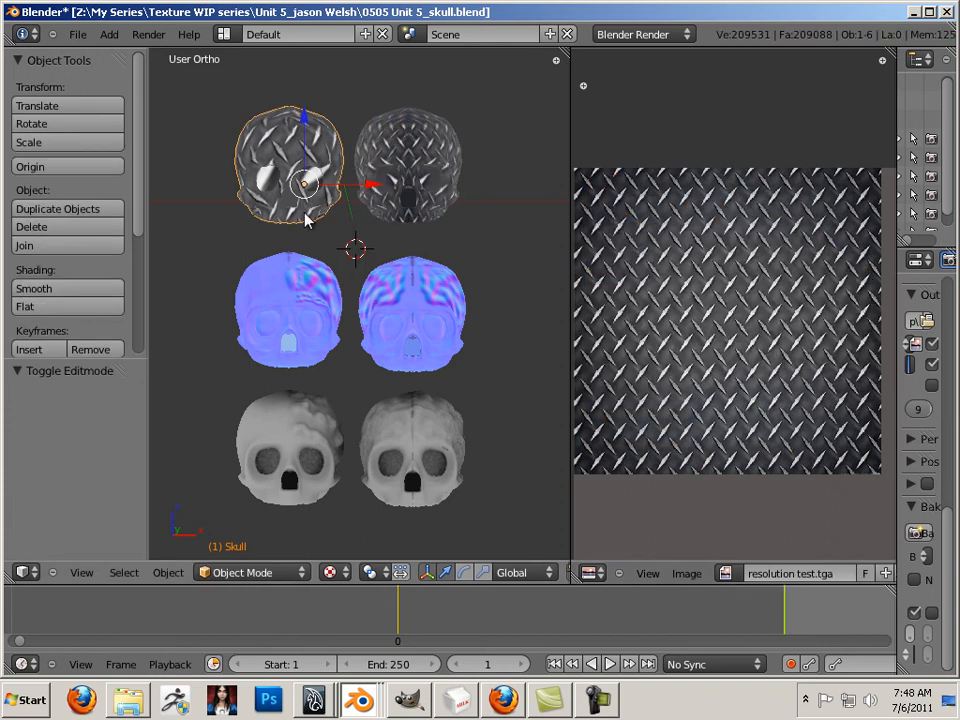
key(Tab)
click(735, 573)
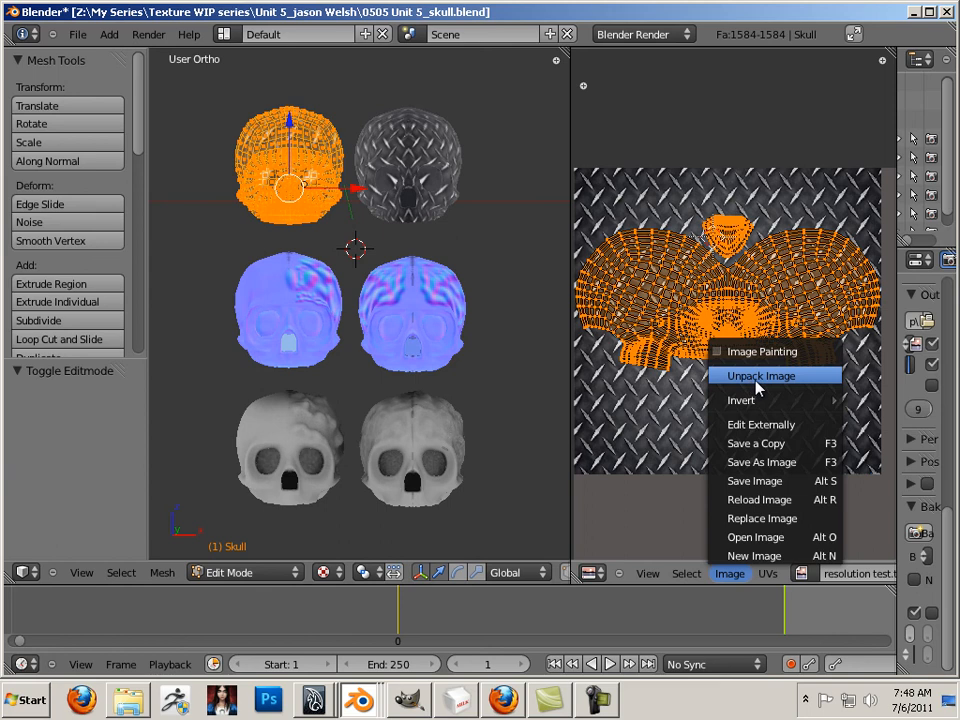
key(Tab)
Pack the baked normal_M image into the blend file as an internal PNG from Edit Mode, and return to Object Mode.
right_click(430, 334)
key(a)
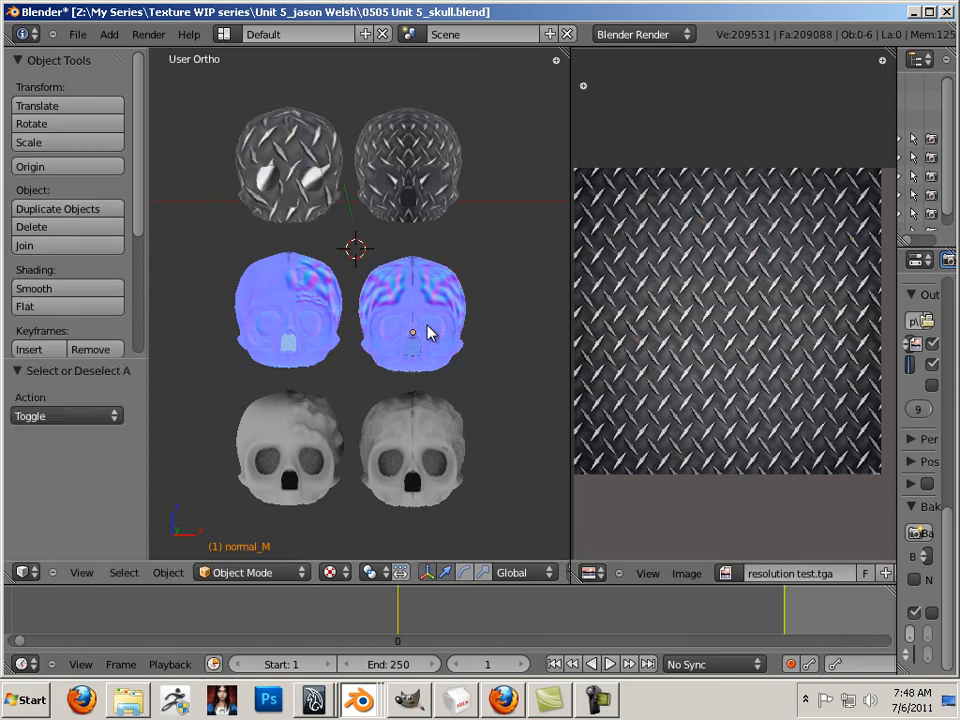
key(Tab)
click(740, 573)
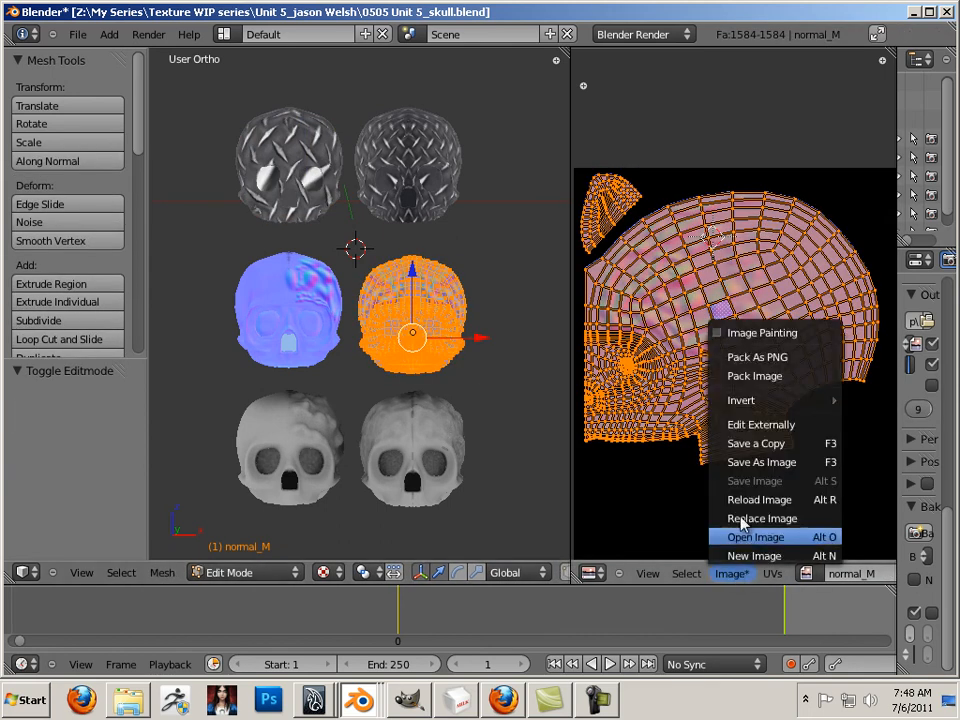
click(757, 377)
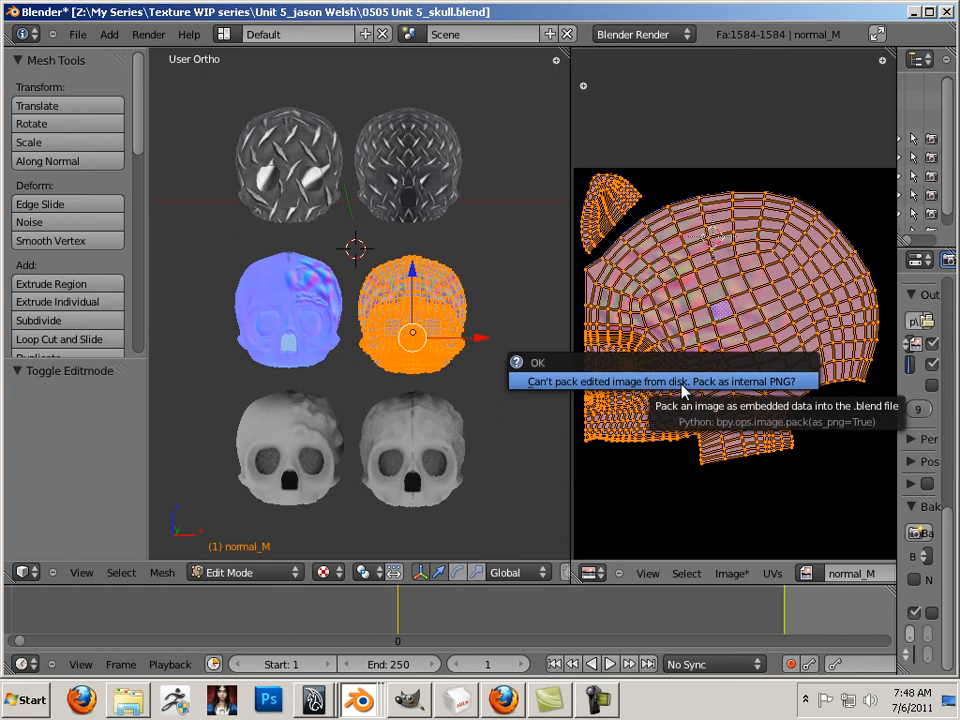
click(684, 386)
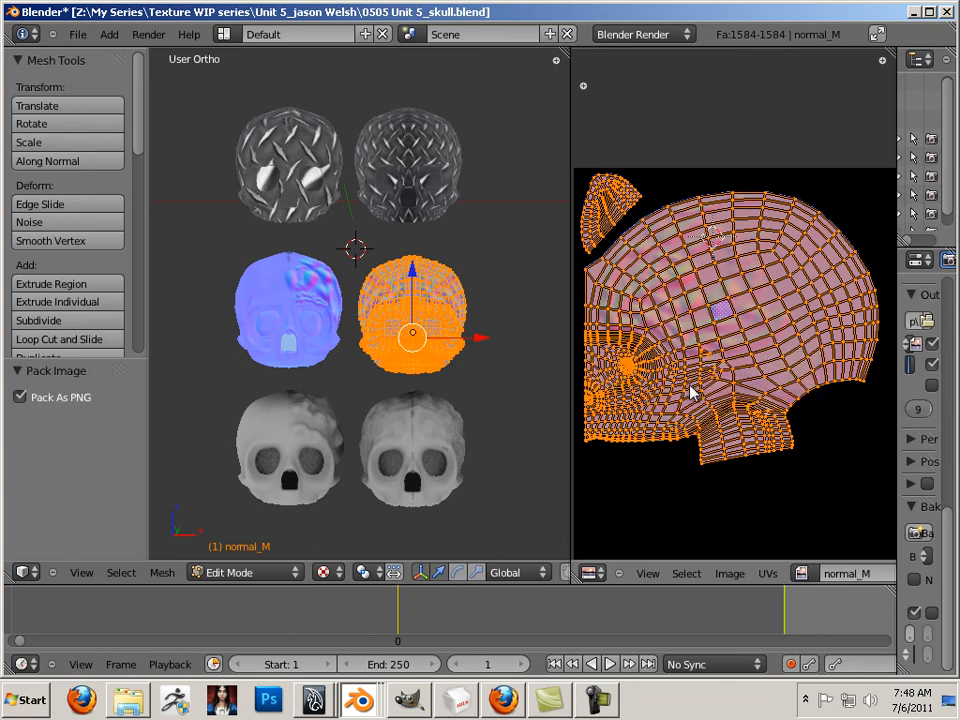
key(Tab)
Pack the baked normal_U image into the blend file as an internal PNG from Edit Mode, and return to Object Mode.
right_click(284, 335)
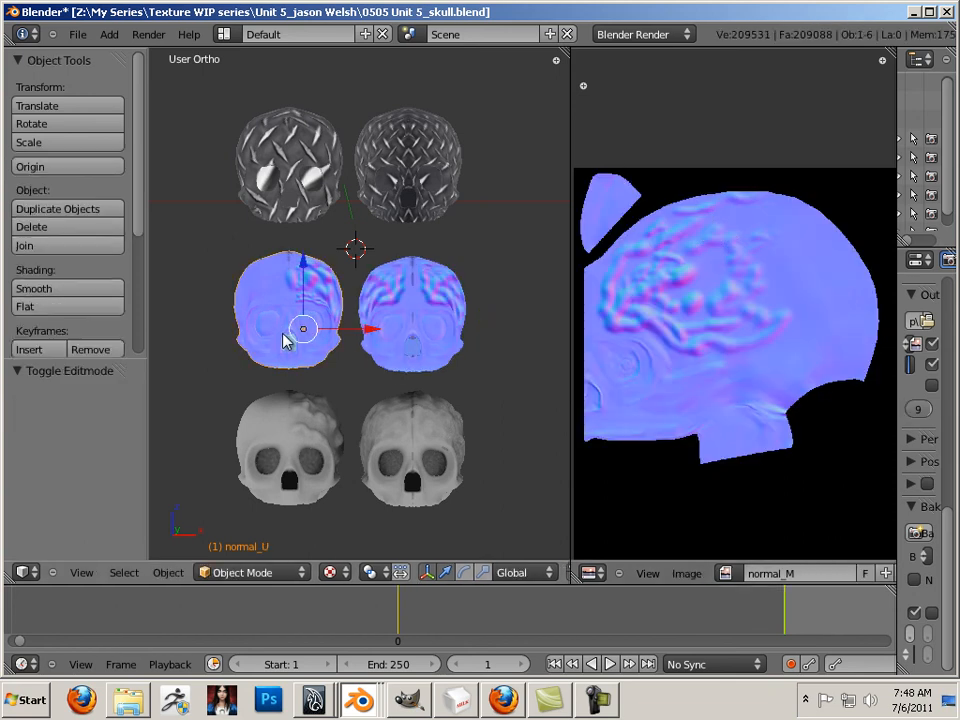
key(a)
key(Tab)
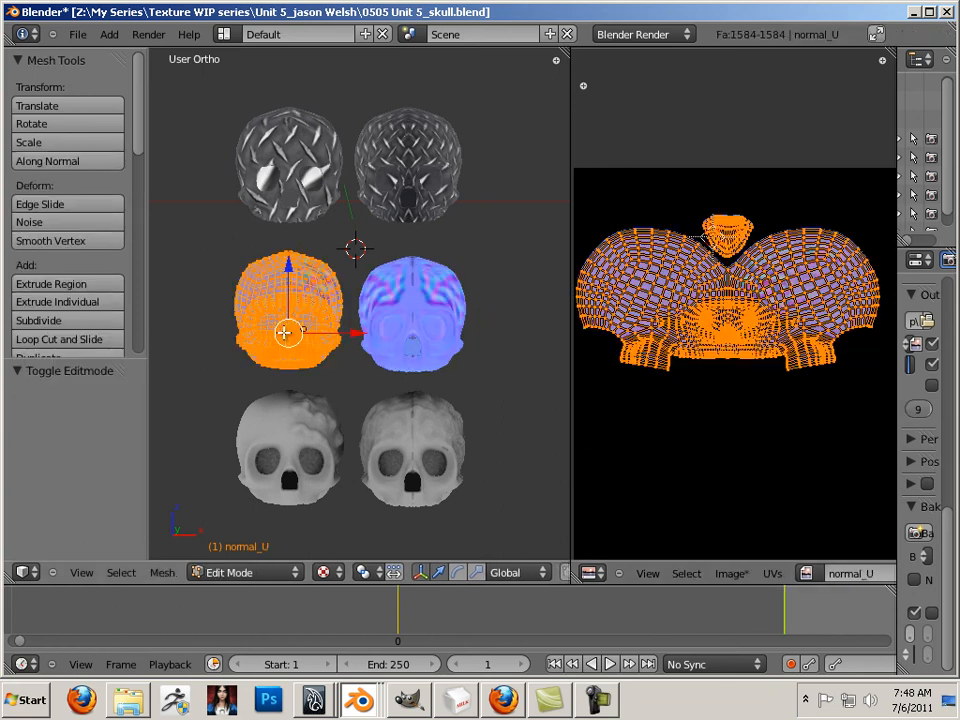
click(737, 575)
click(770, 375)
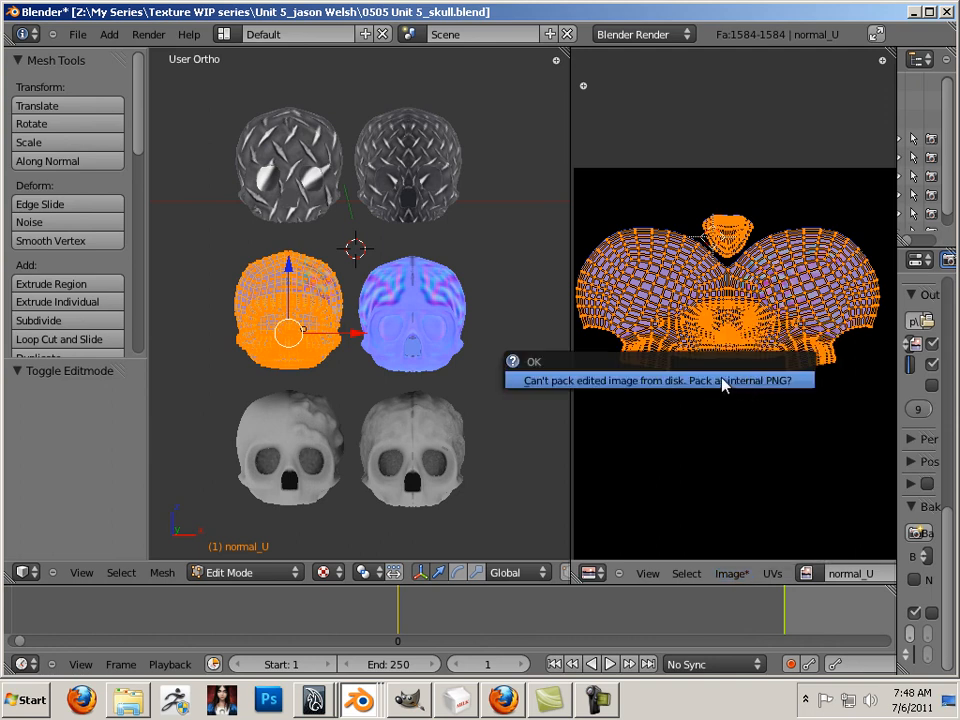
click(724, 382)
key(Tab)
Pack the baked OCC_M image into the blend file as an internal PNG from Edit Mode, and return to Object Mode.
right_click(413, 463)
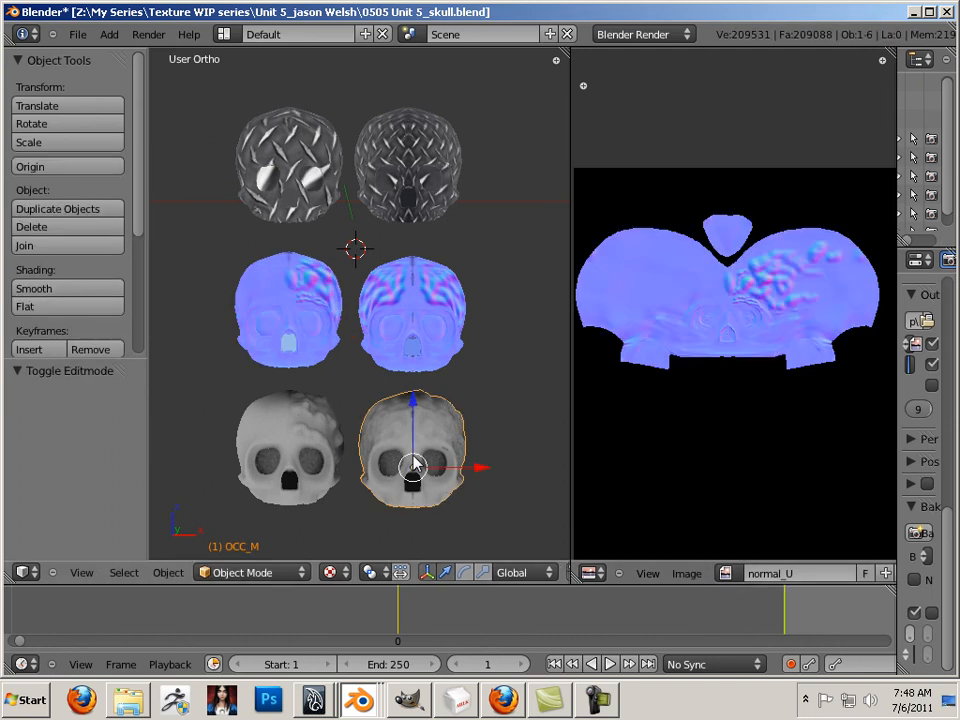
key(a)
key(a)
key(a)
right_click(415, 463)
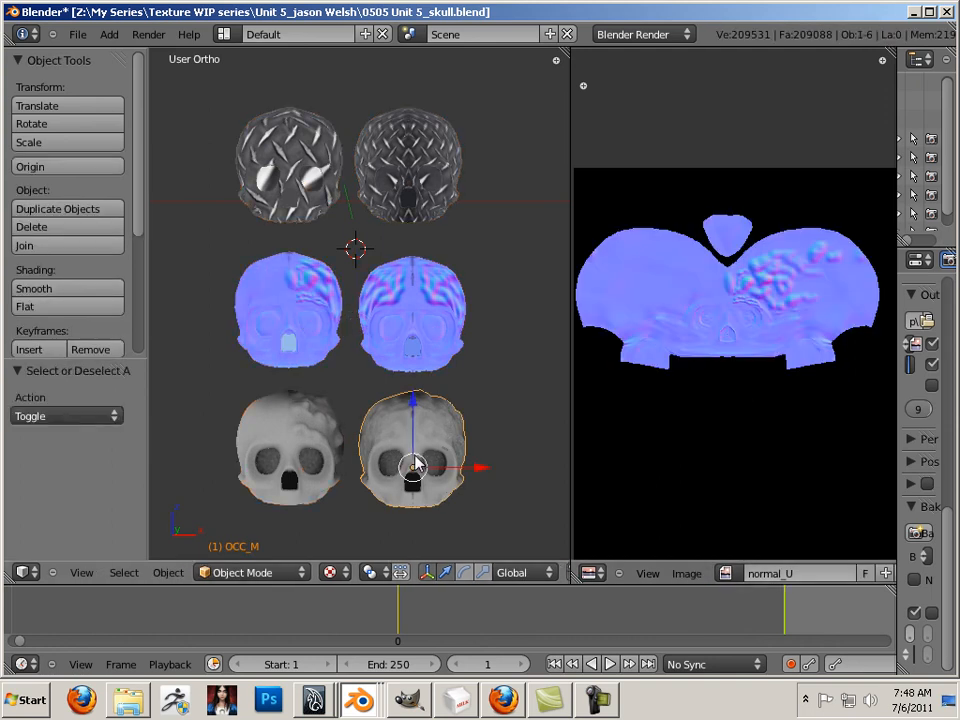
key(Tab)
click(731, 573)
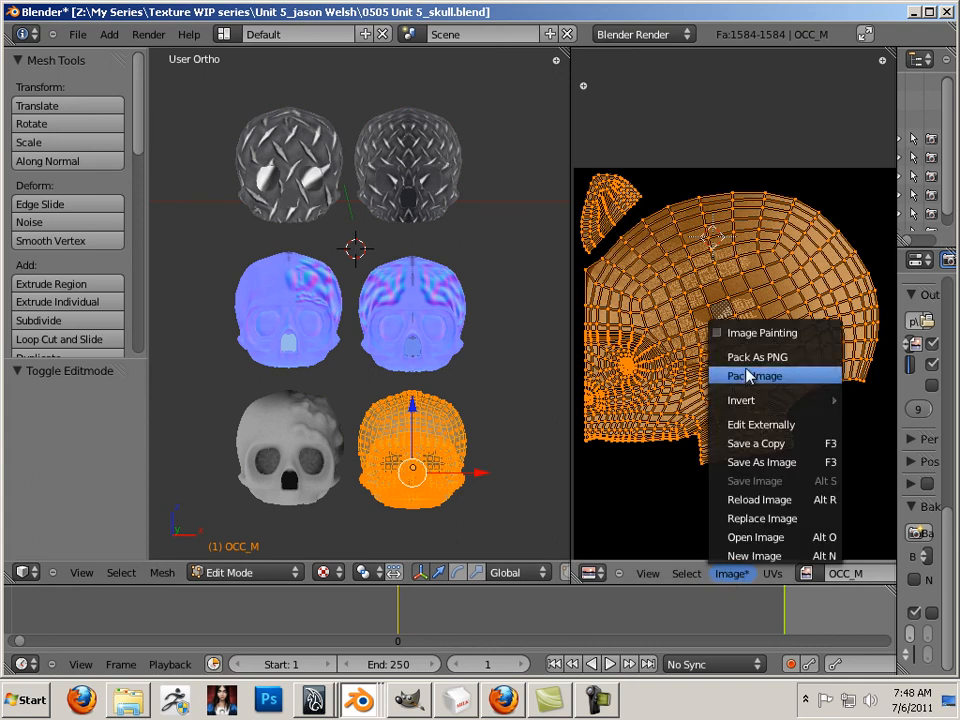
click(748, 376)
click(716, 377)
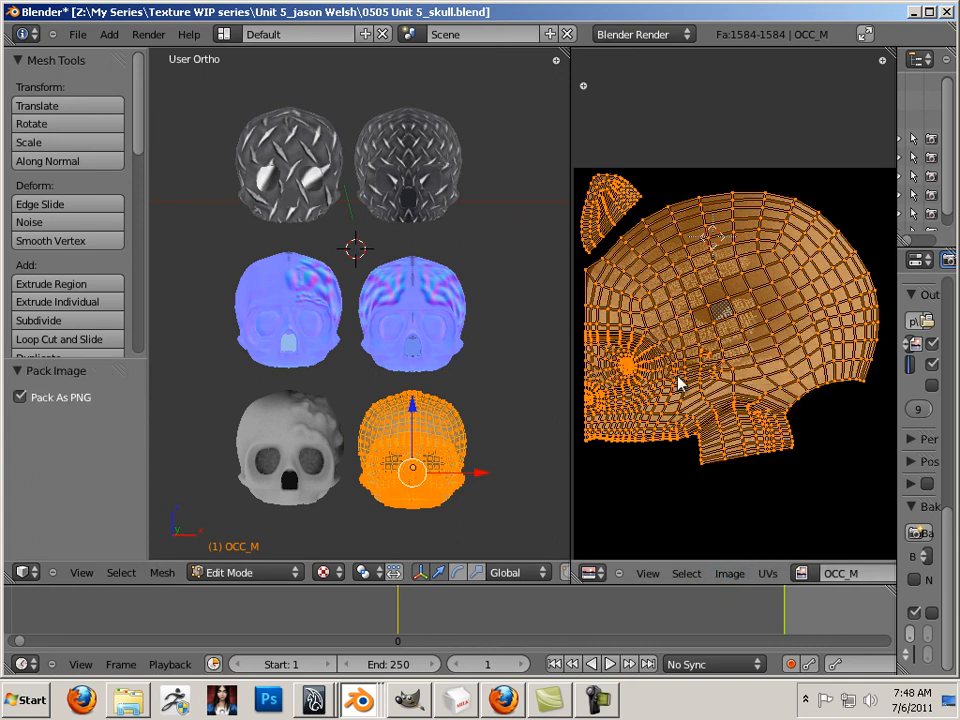
key(Tab)
key(Tab)
key(Tab)
Pack the baked OCC_U image into the blend file as an internal PNG with the whole mesh selected, and return to Object Mode.
right_click(302, 488)
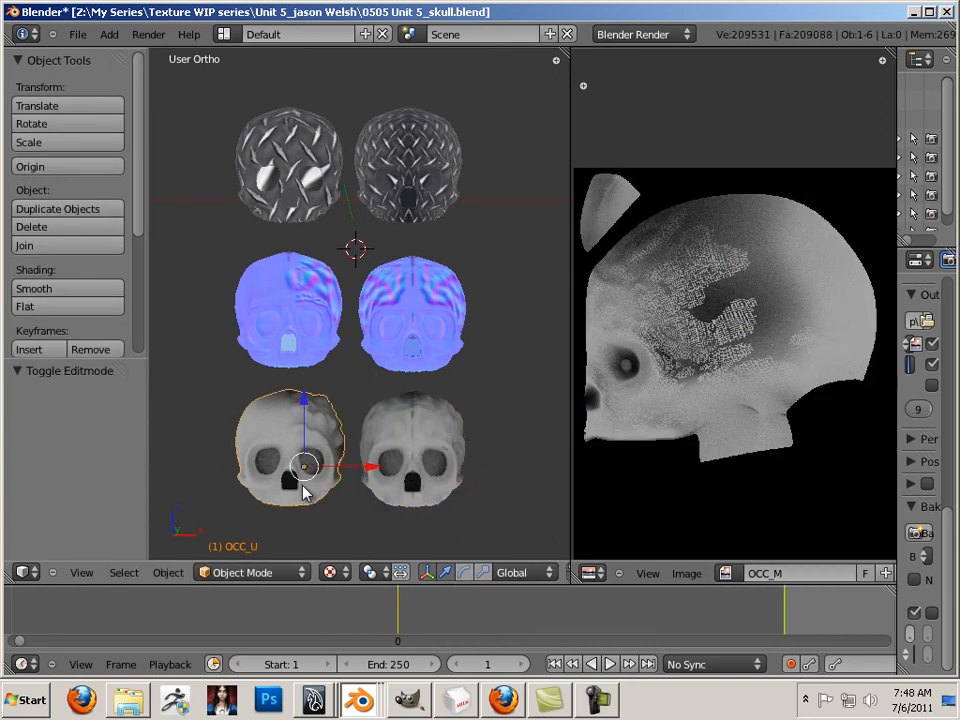
key(Tab)
key(a)
click(735, 574)
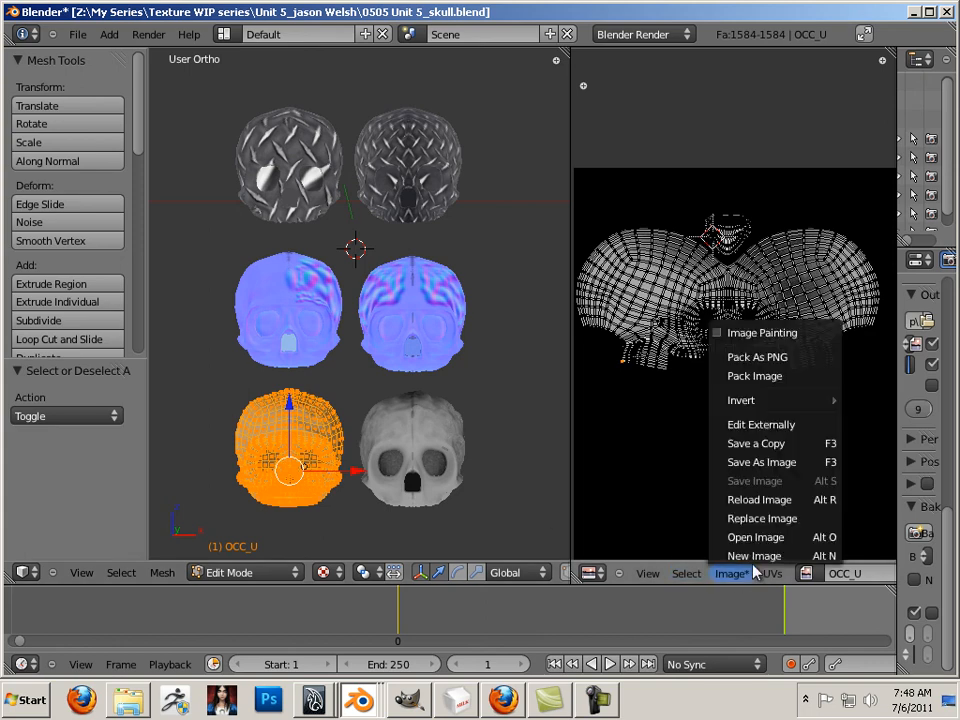
click(768, 377)
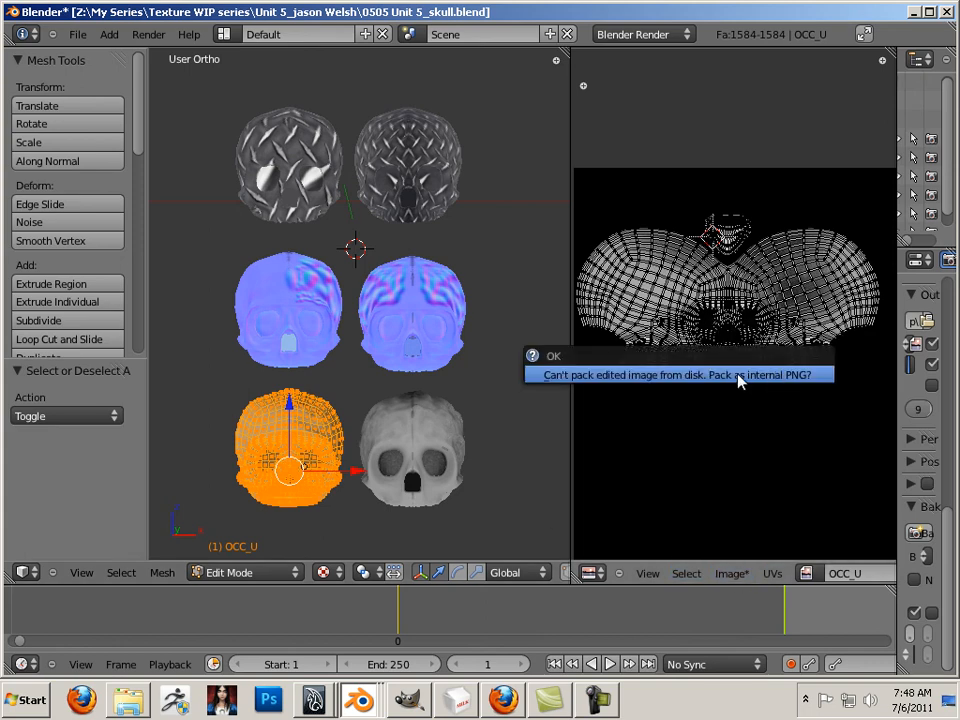
click(738, 377)
key(Tab)
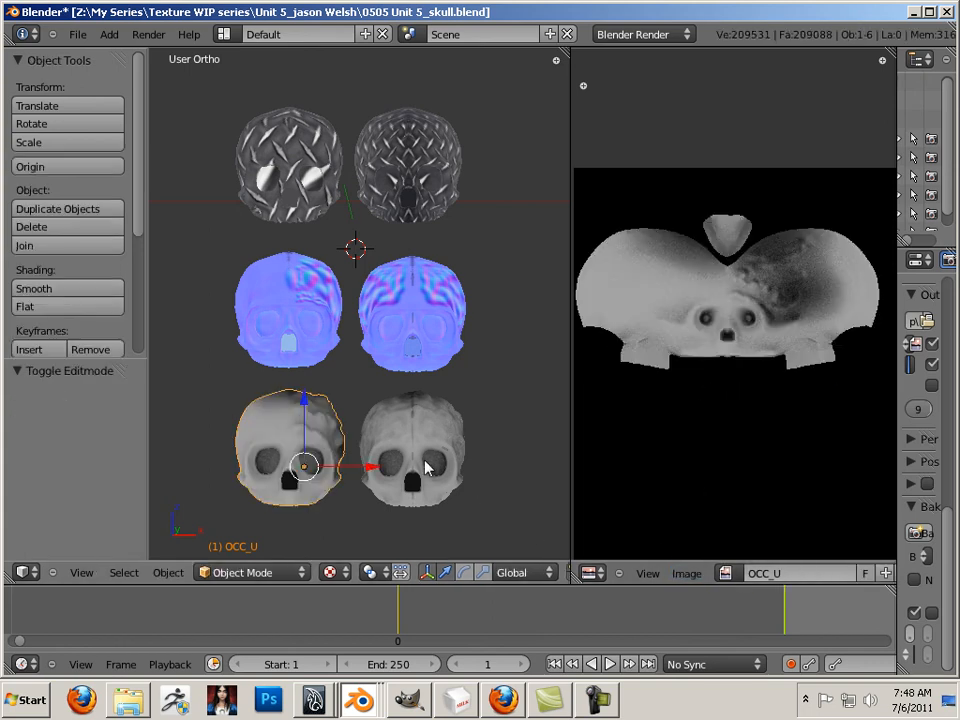
Check in Edit Mode whether the OCC_M and OCC_U images are packed, deselecting each mesh before returning to Object Mode.
right_click(427, 460)
key(Tab)
click(767, 574)
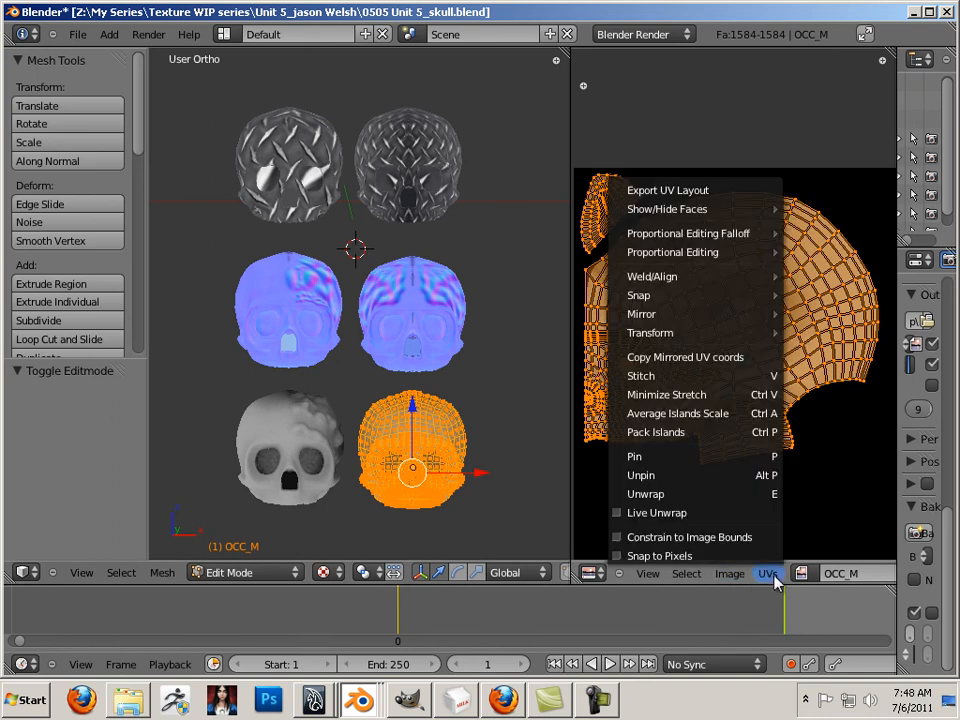
click(733, 576)
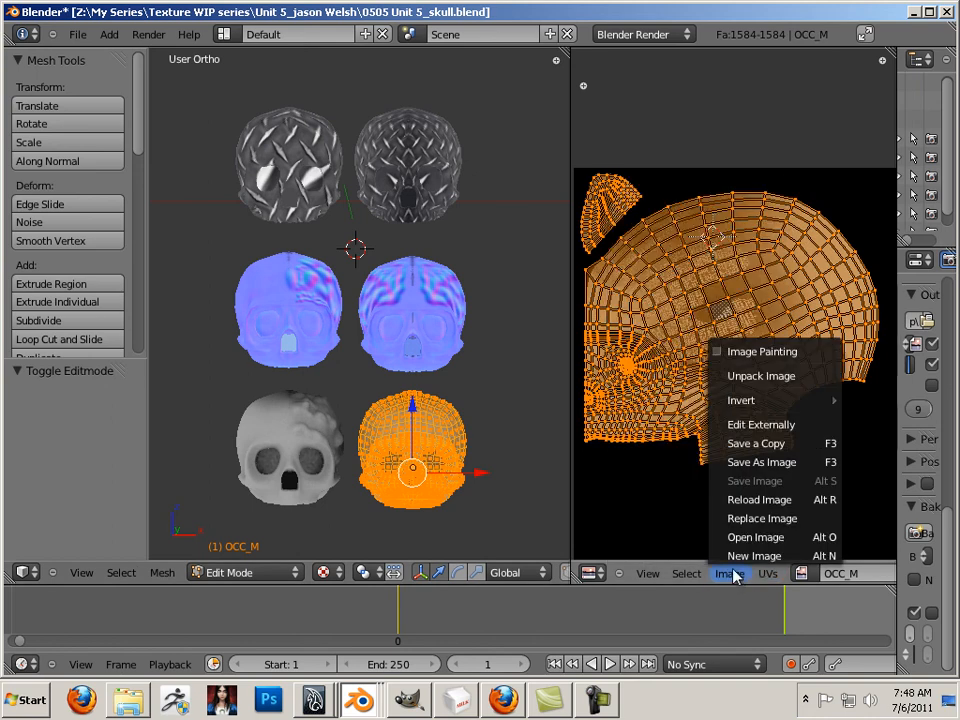
mouse_move(742, 400)
key(a)
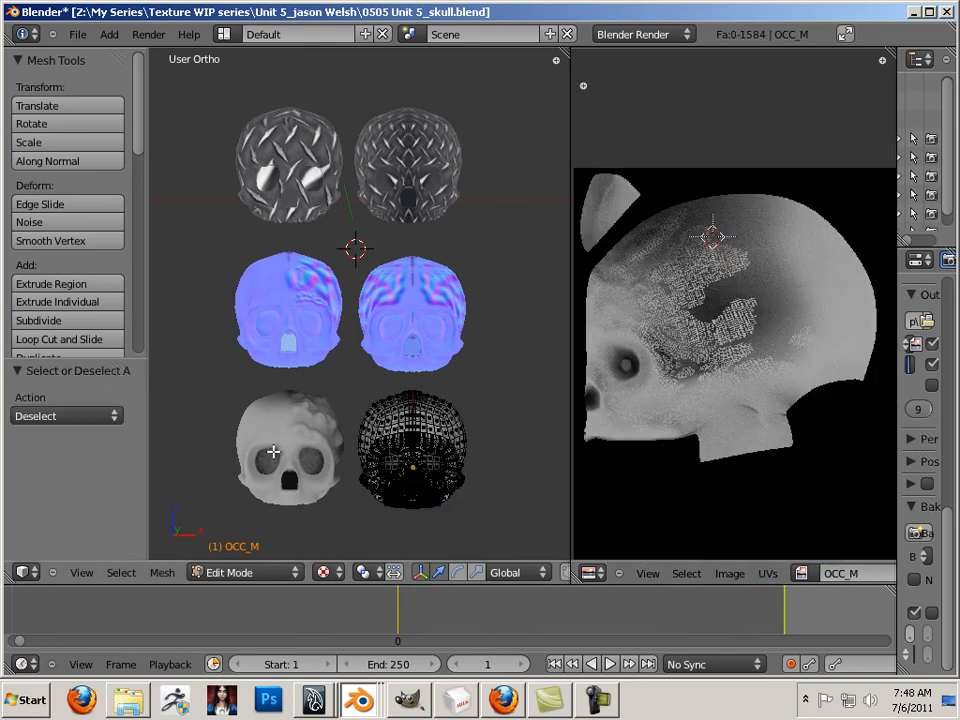
key(Tab)
right_click(282, 455)
key(Tab)
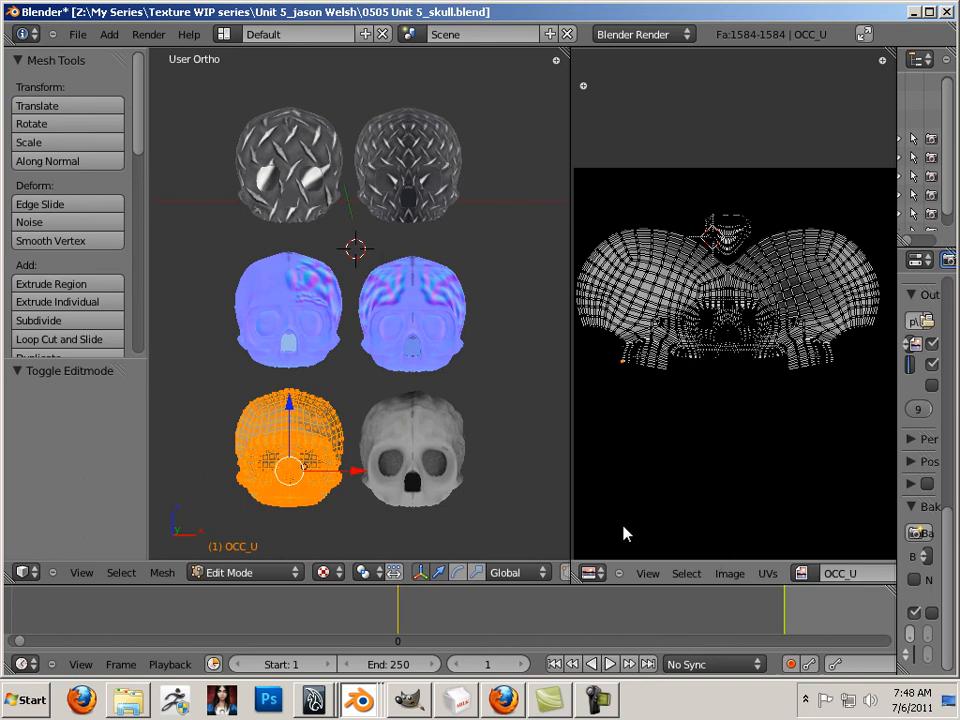
click(729, 574)
key(a)
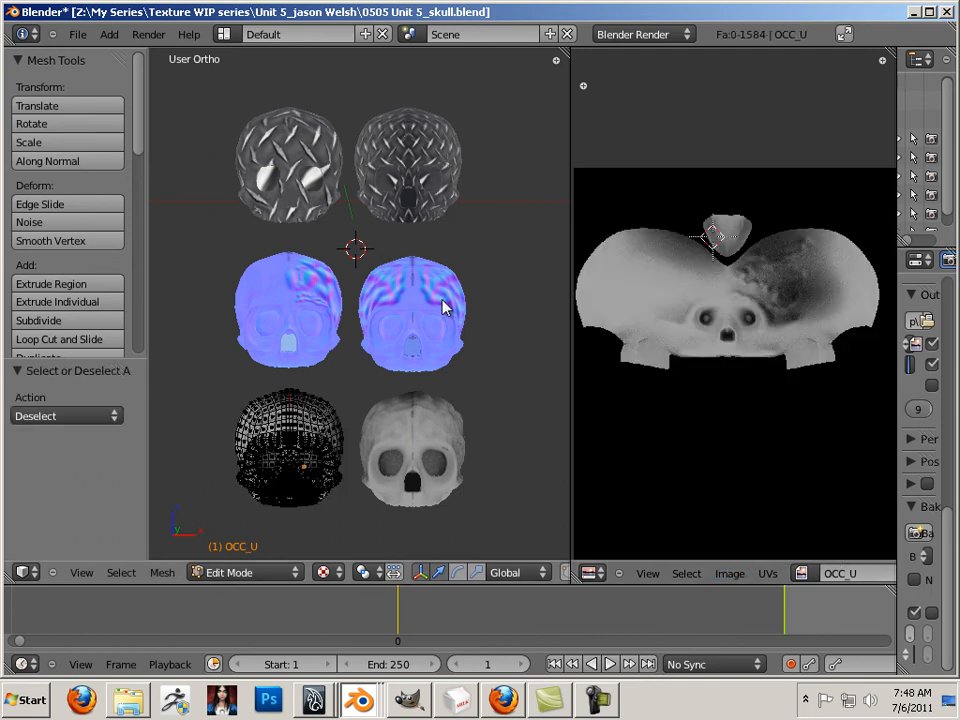
key(Tab)
Check in Edit Mode whether the normal_M and normal_U images are packed, deselecting normal_U's mesh before returning to Object Mode.
right_click(441, 303)
key(Tab)
click(729, 574)
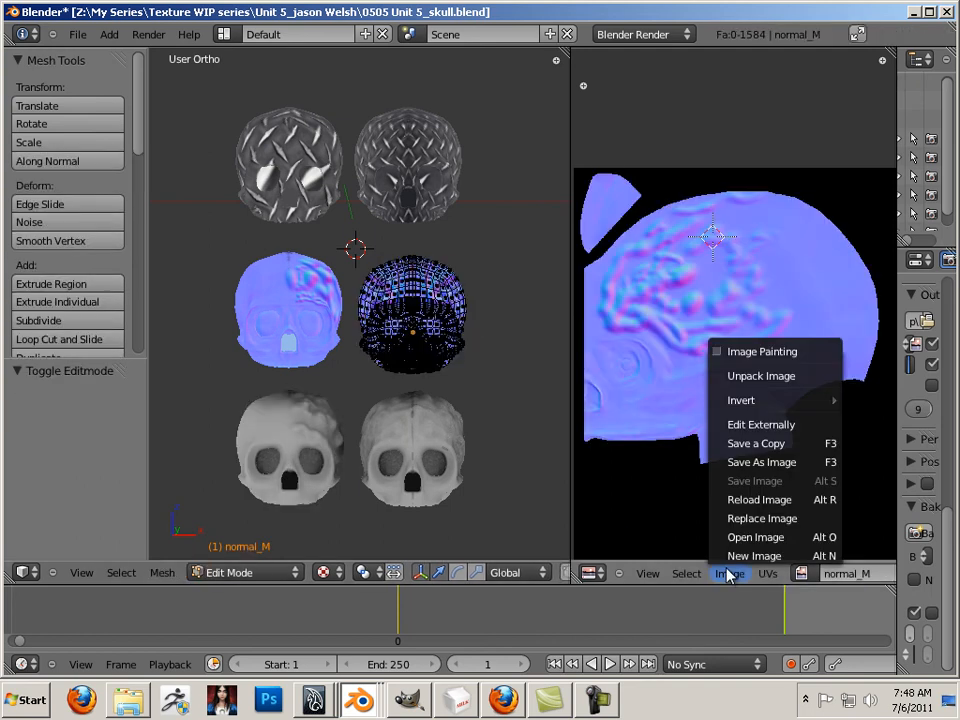
key(Tab)
right_click(294, 315)
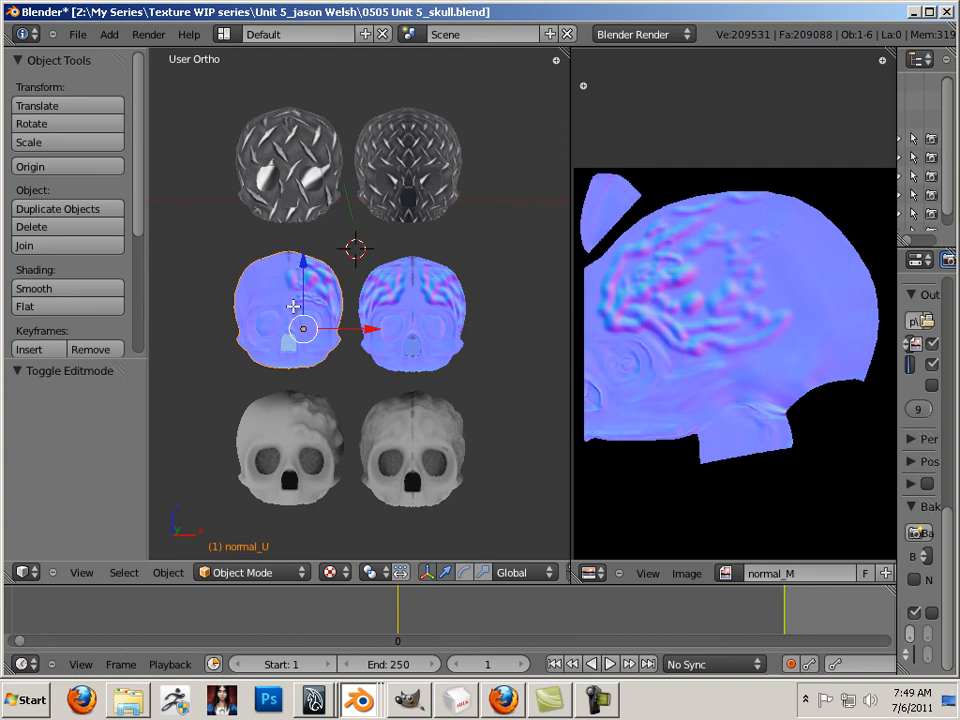
key(Tab)
click(729, 574)
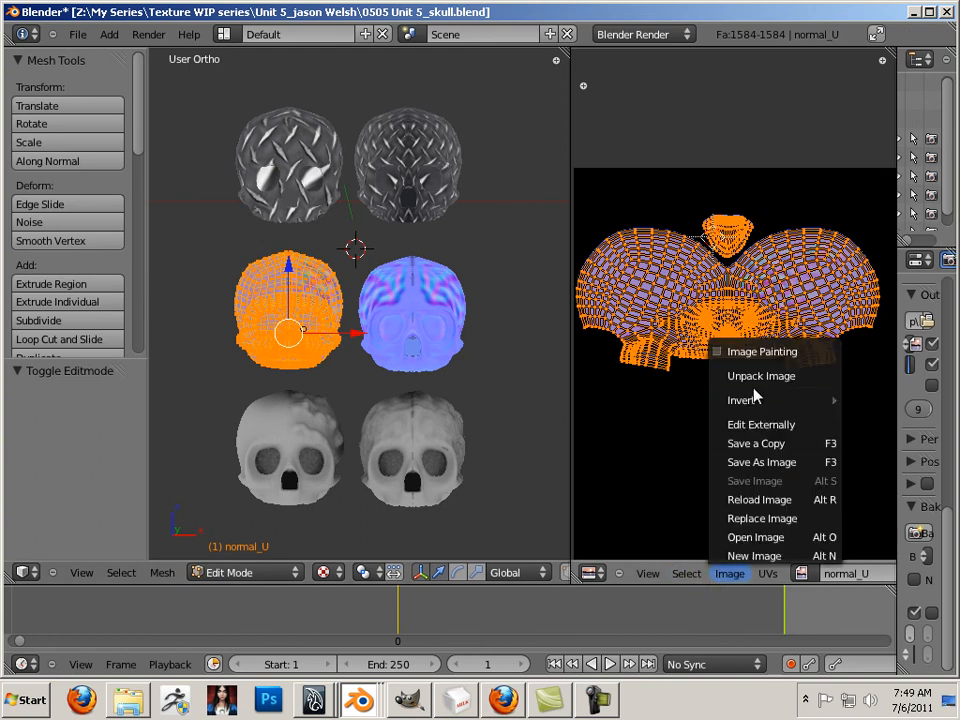
key(a)
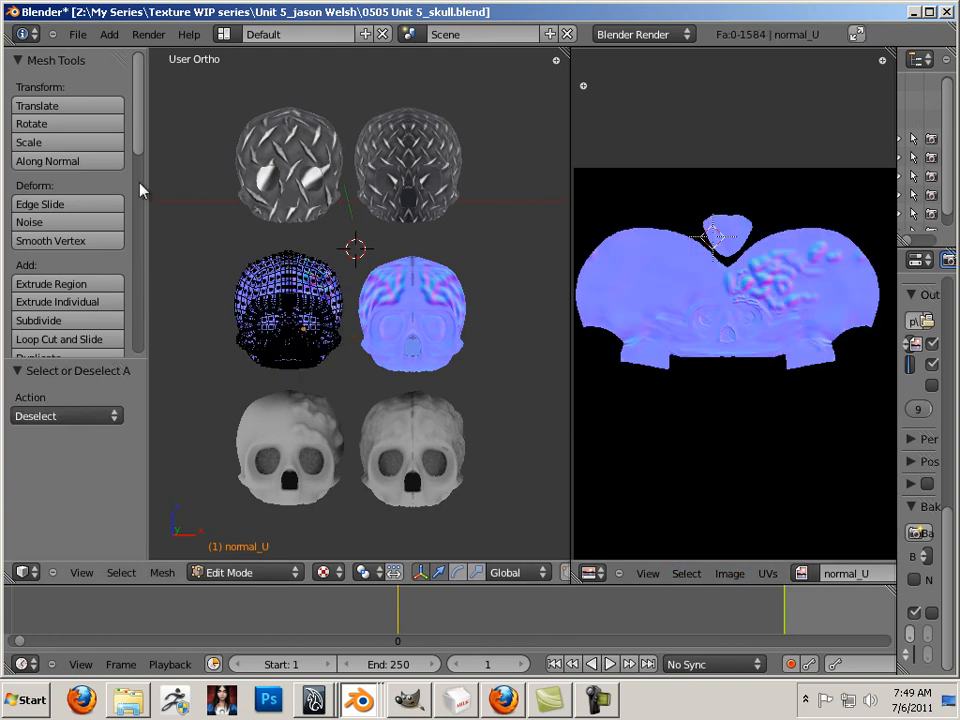
key(Tab)
Select the first skull of the upper row and save the scene over the existing 0505 Unit 5_skull.blend.
right_click(250, 150)
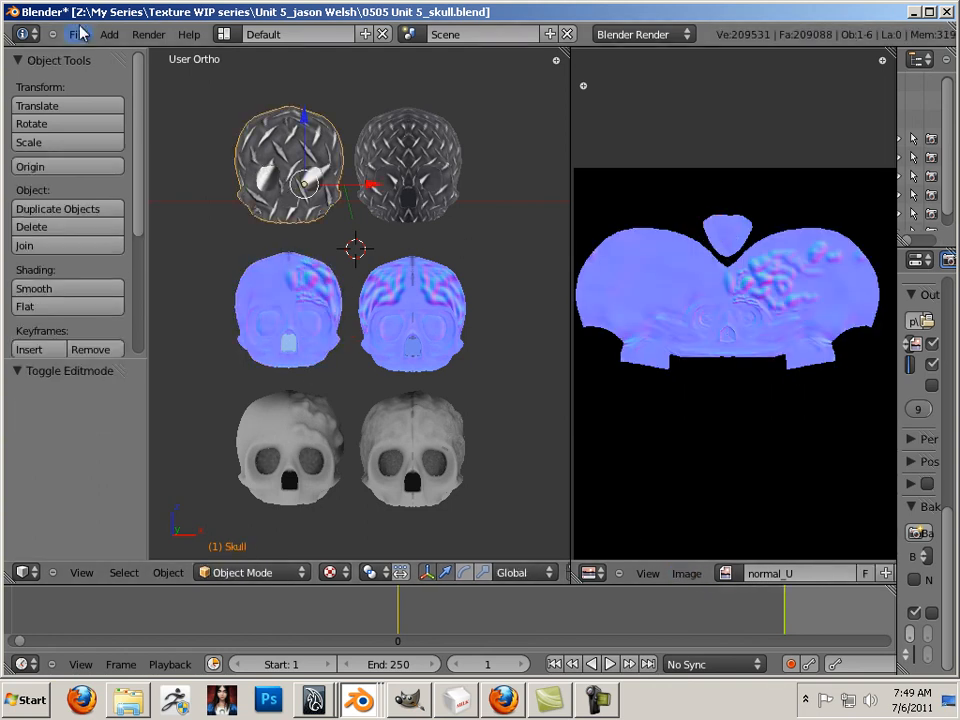
click(77, 34)
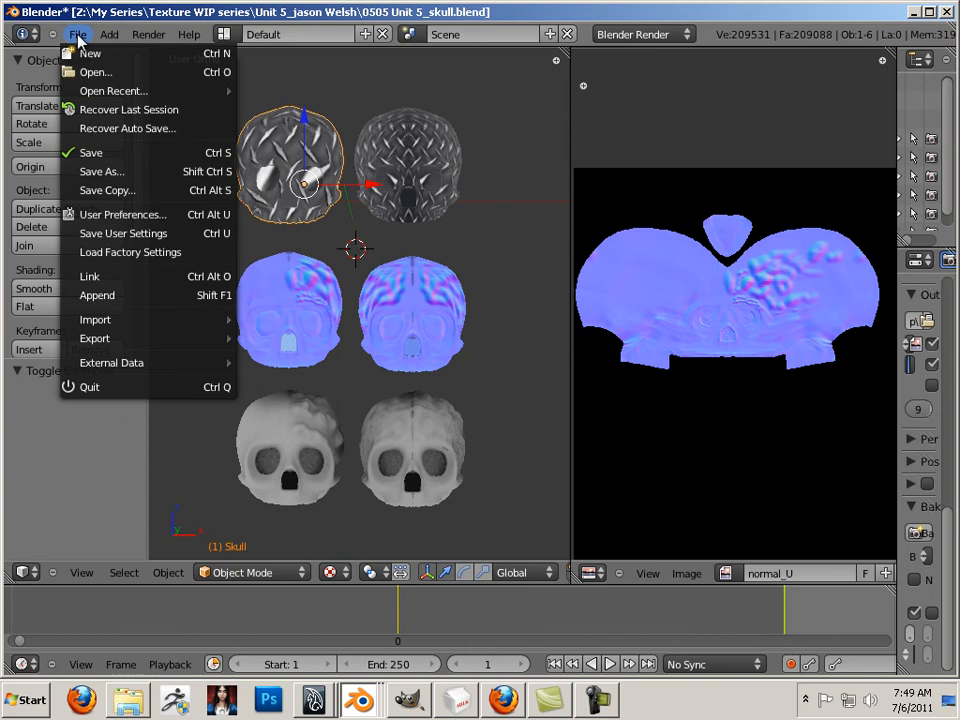
click(145, 183)
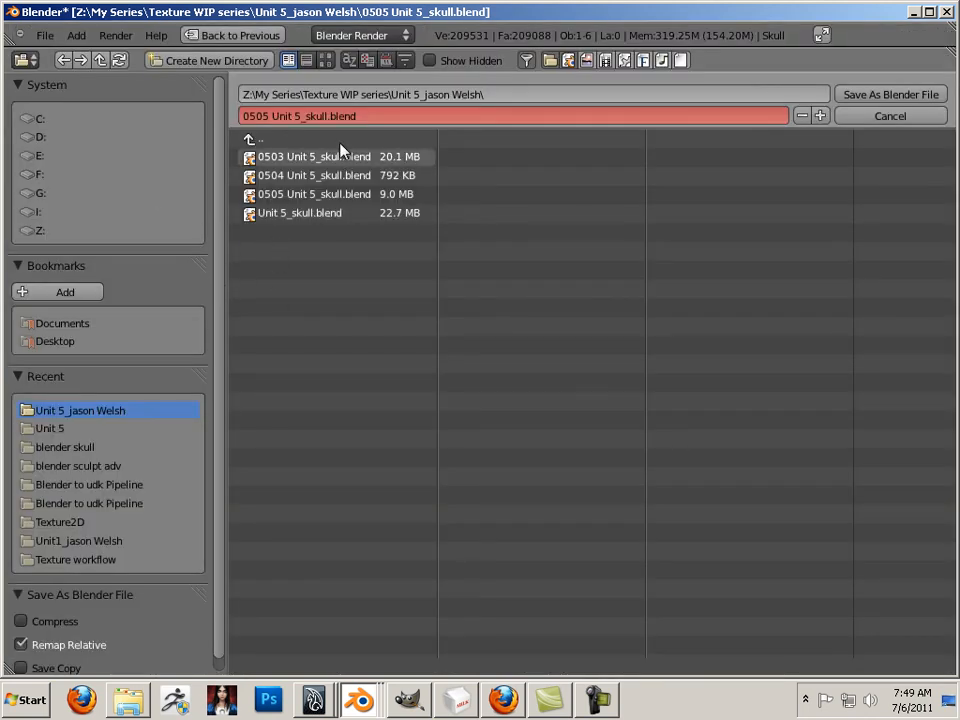
click(365, 119)
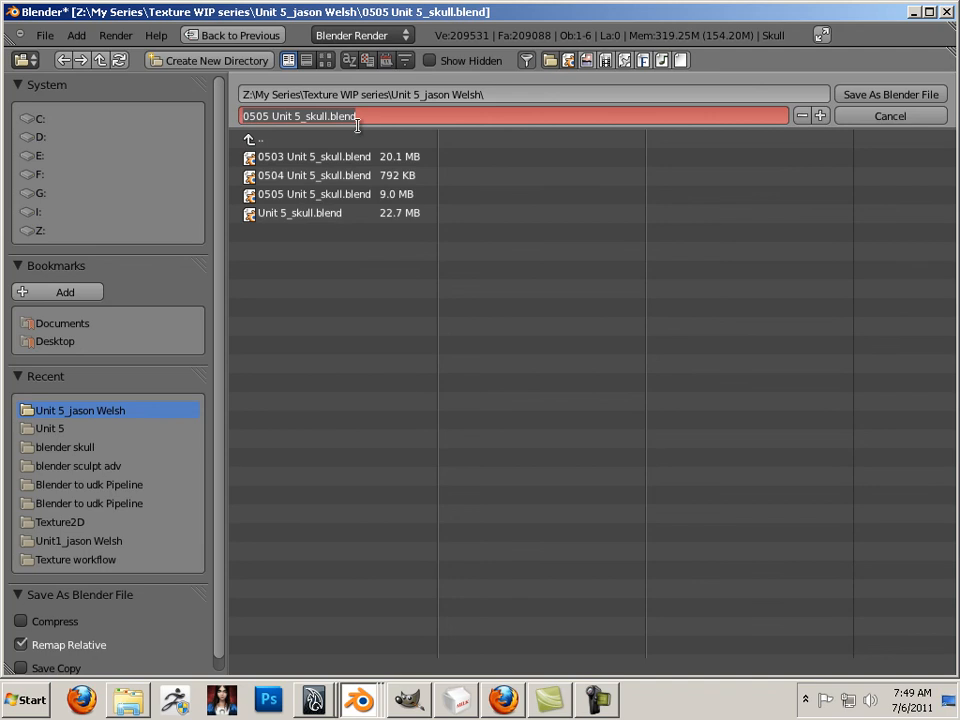
click(887, 94)
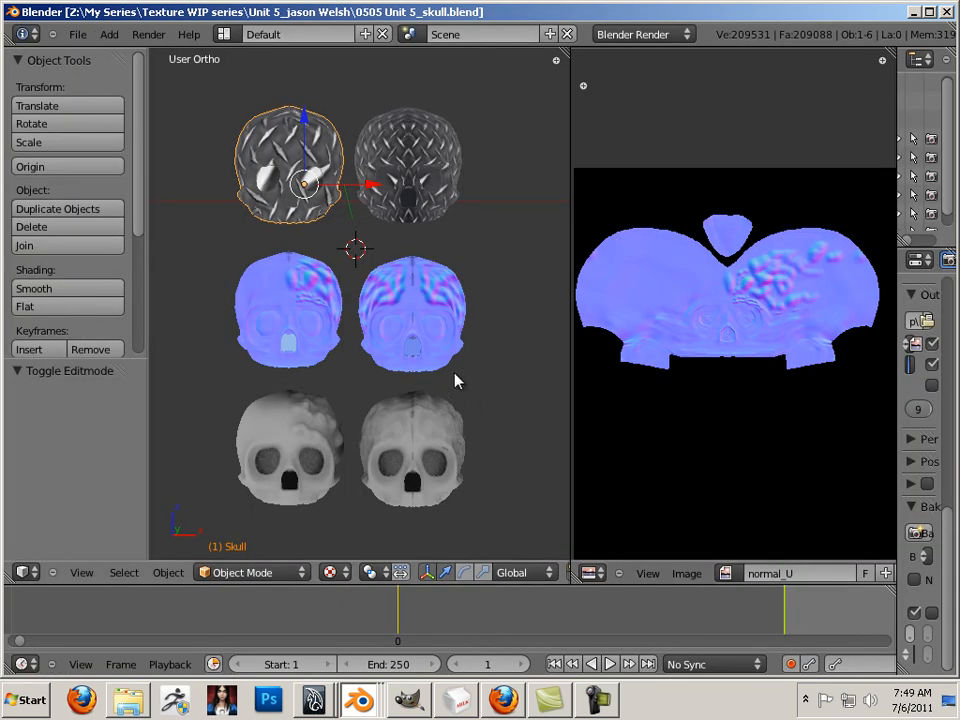
Switch to Windows Explorer, open the Unit 5 project folder inside Texture WIP series, and sort its files by modification date, newest first.
click(128, 700)
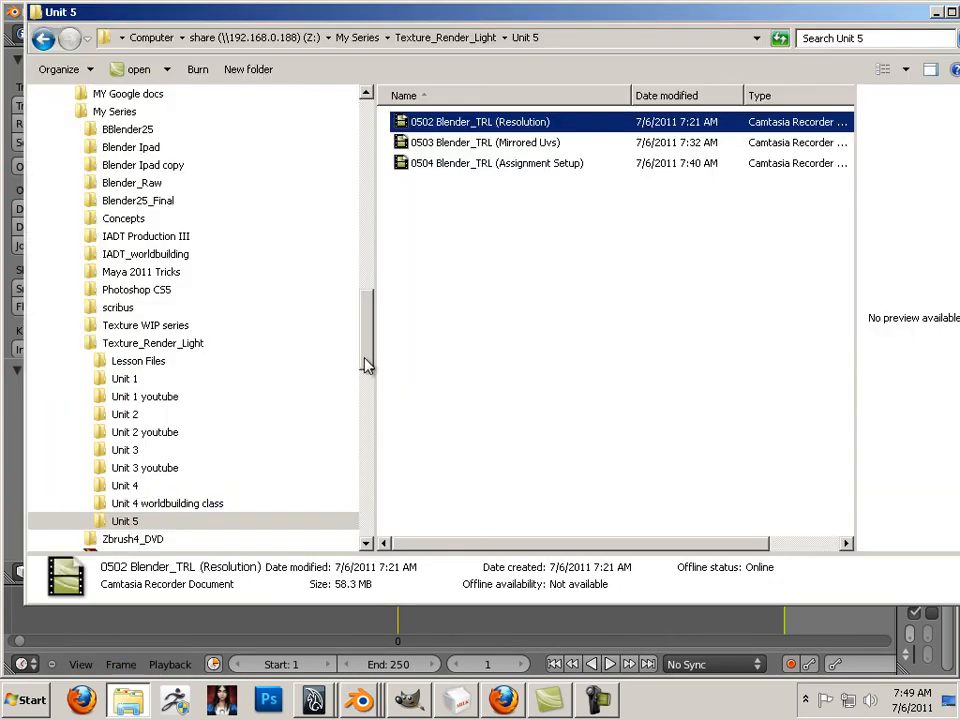
scroll(364, 380, down, 2)
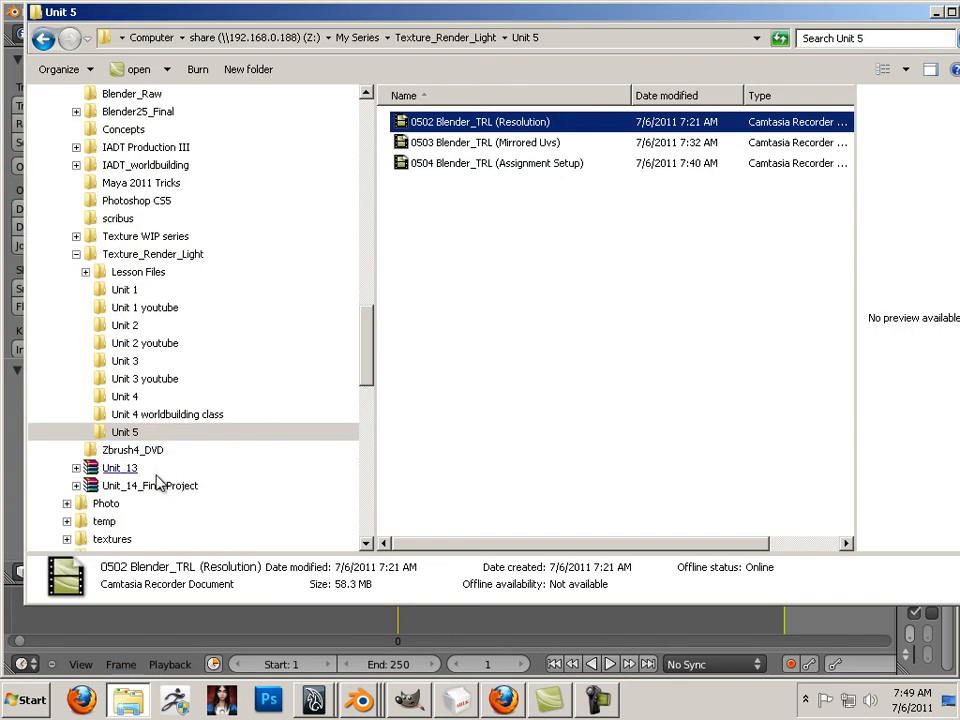
click(152, 237)
double_click(456, 124)
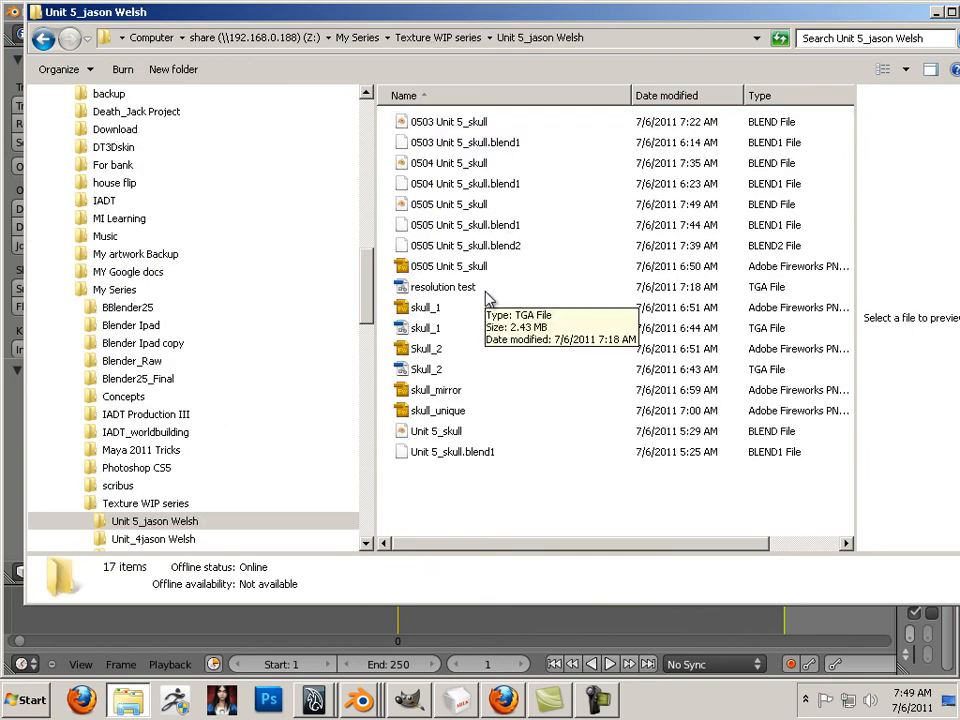
click(699, 97)
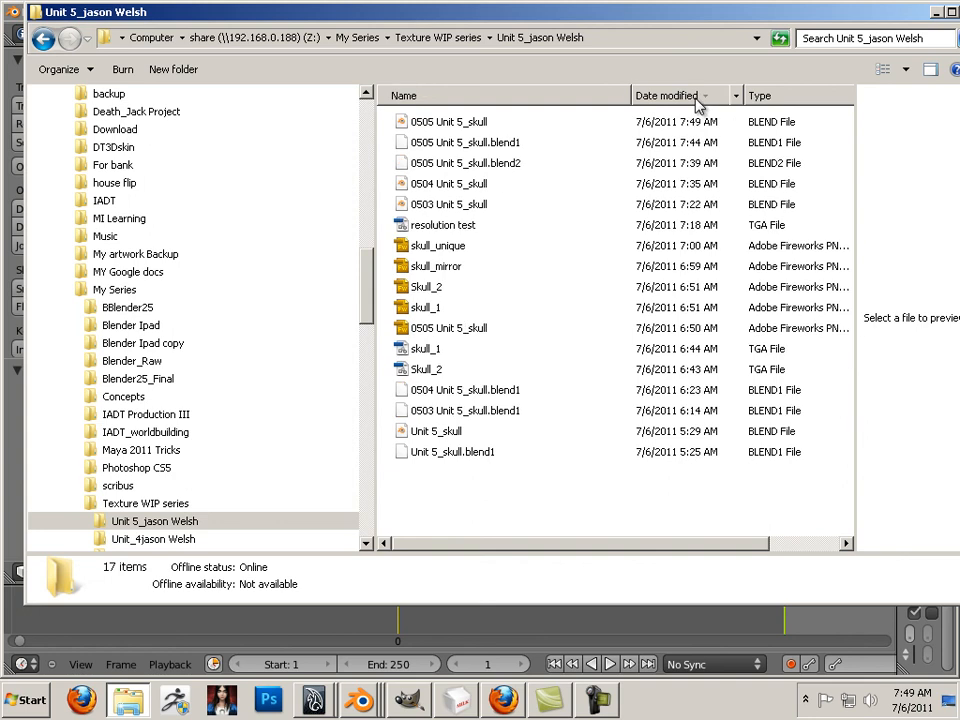
Permanently delete every file in the Unit 5 project folder except the newest 0505 Unit 5_skull BLEND file.
drag(562, 468, 437, 166)
right_click(437, 168)
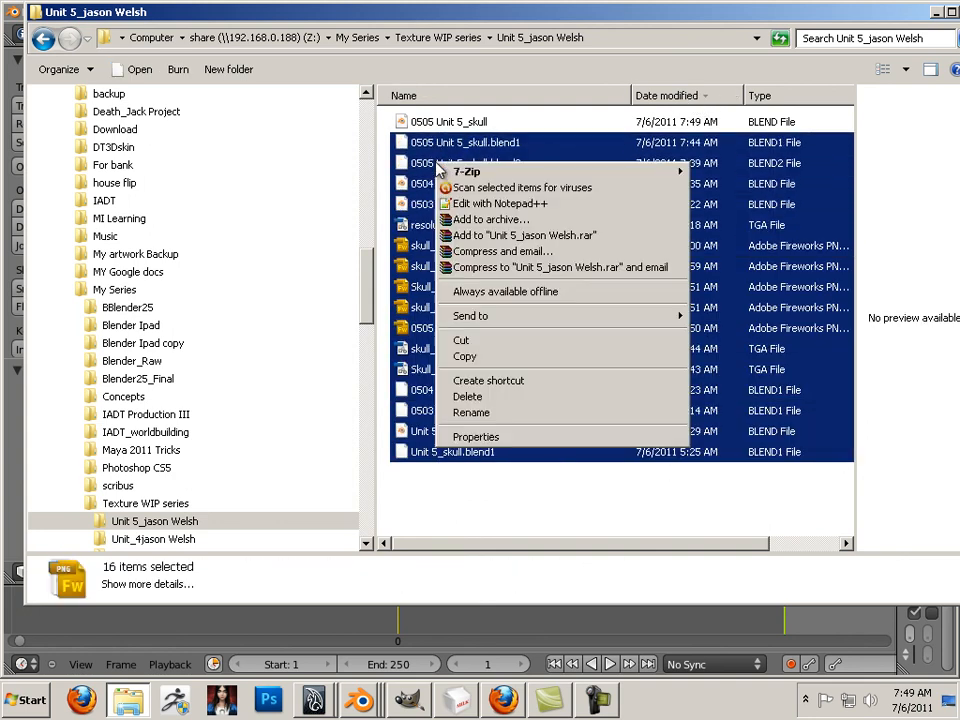
click(470, 397)
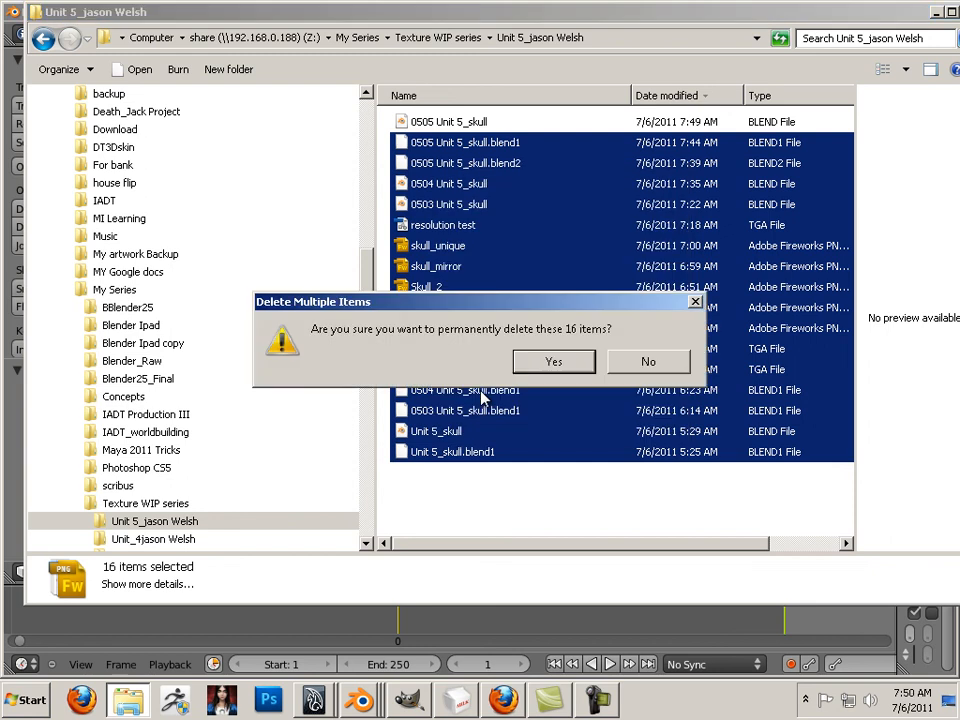
click(527, 366)
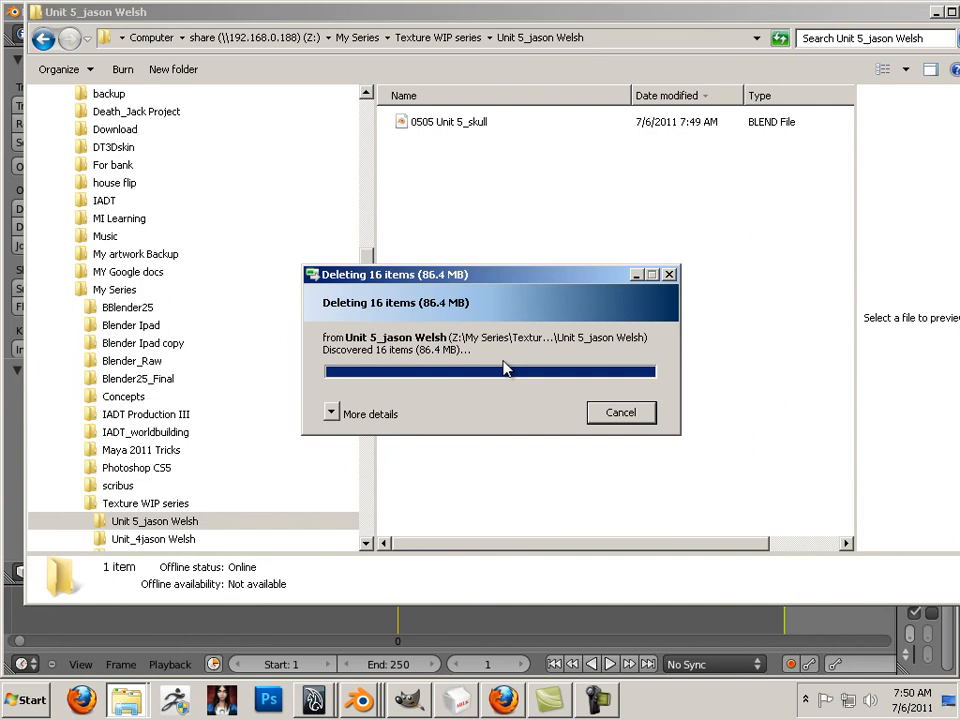
Compress the cleaned-up Unit 5 project folder into a ZIP archive within Texture WIP series, keeping the default archive name.
click(145, 505)
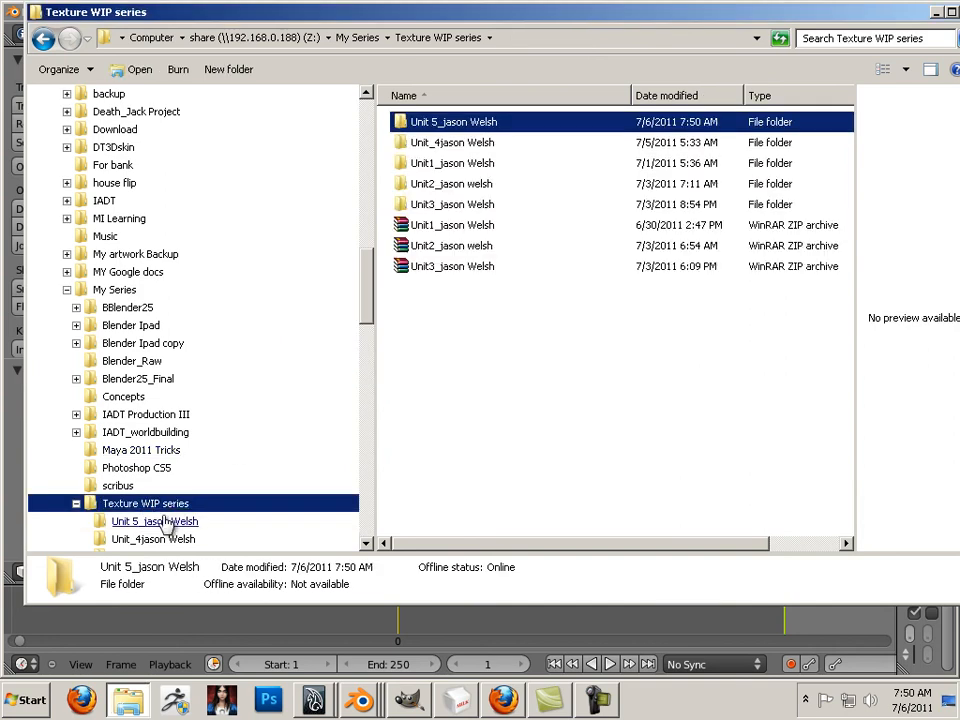
click(128, 521)
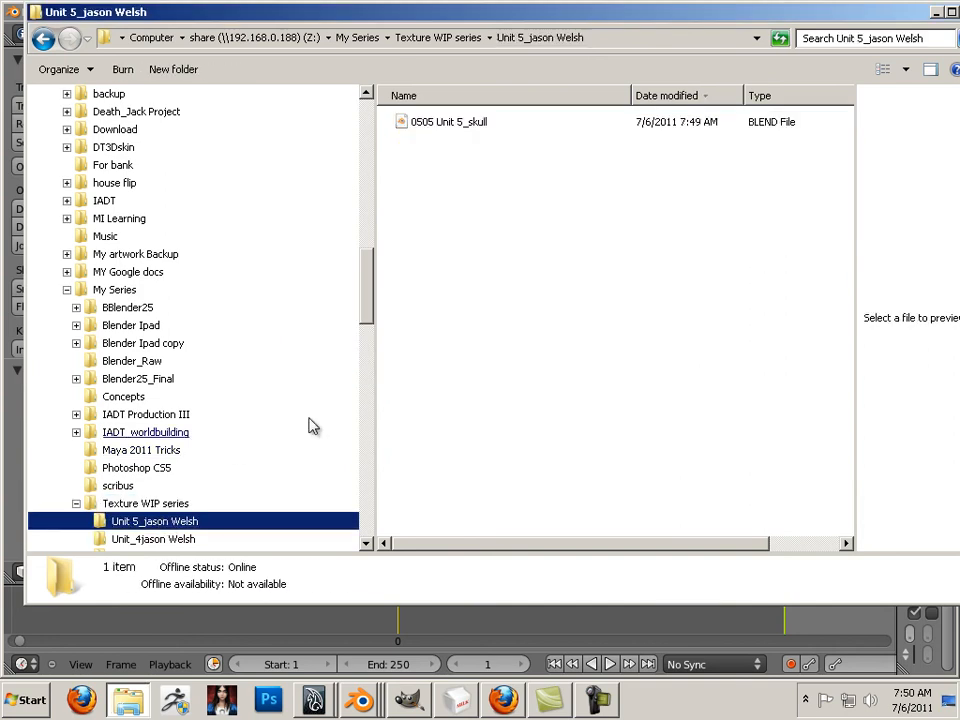
click(150, 505)
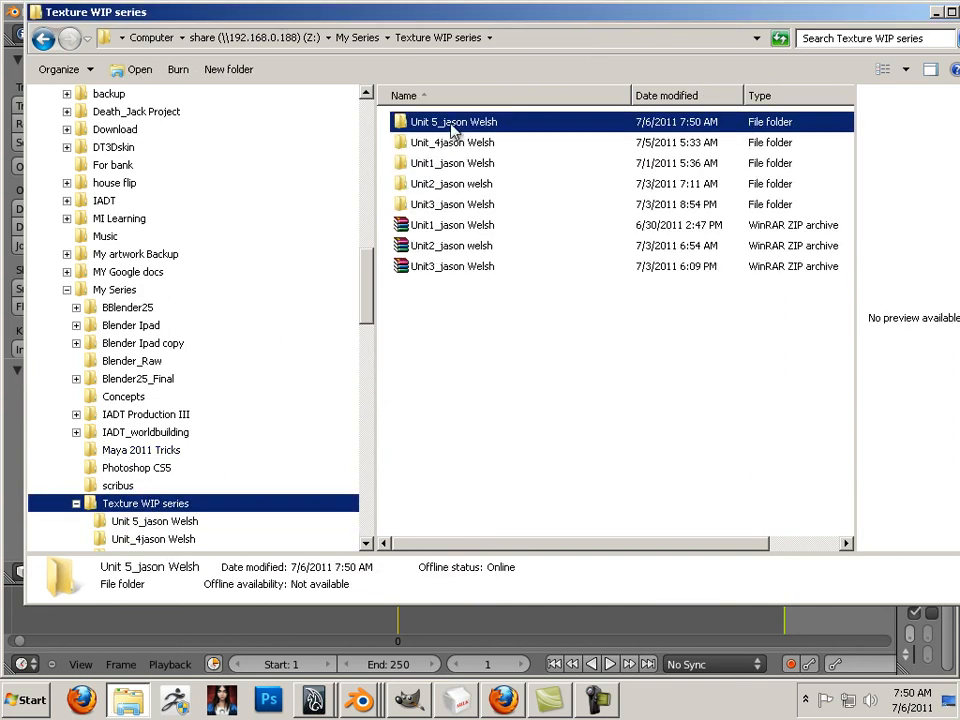
right_click(453, 127)
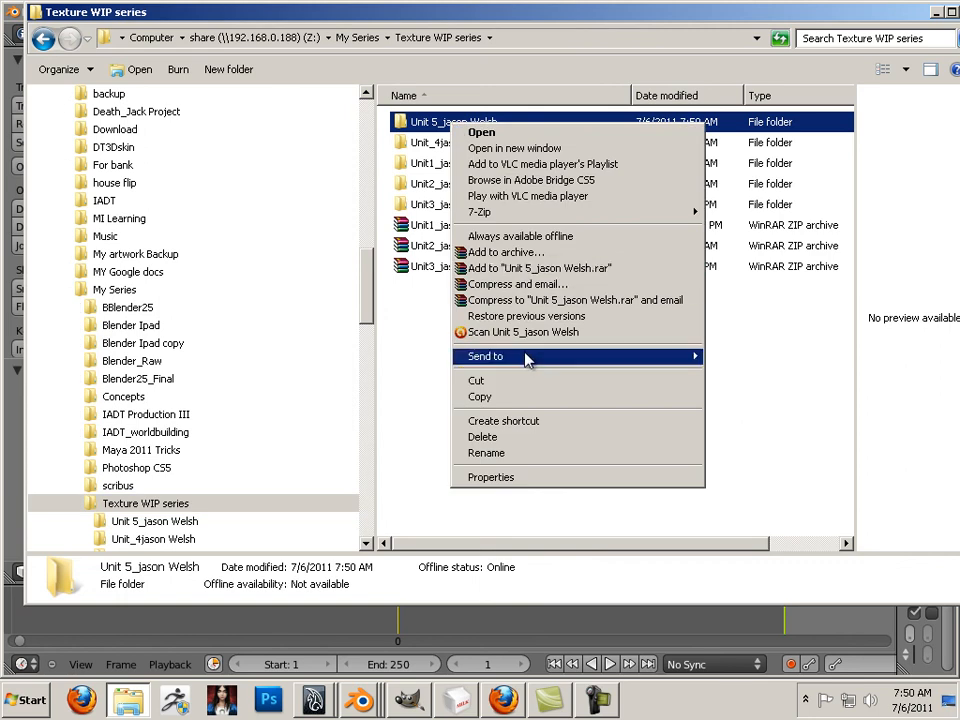
mouse_move(622, 358)
click(735, 358)
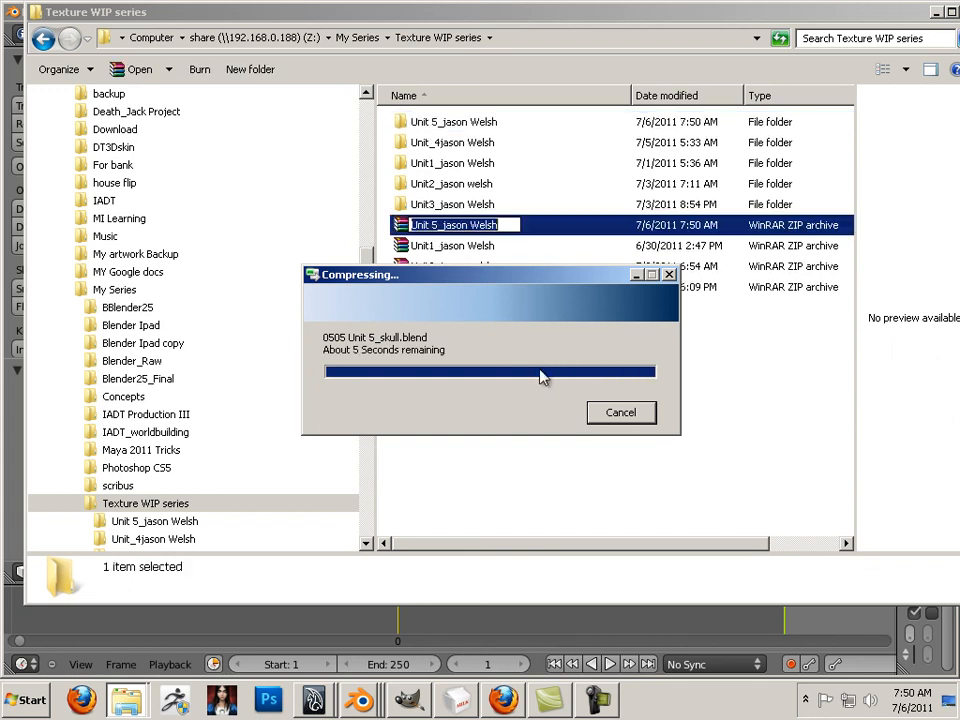
click(479, 462)
click(479, 462)
Check the file size of the new Unit 5 ZIP archive in its file details.
click(468, 229)
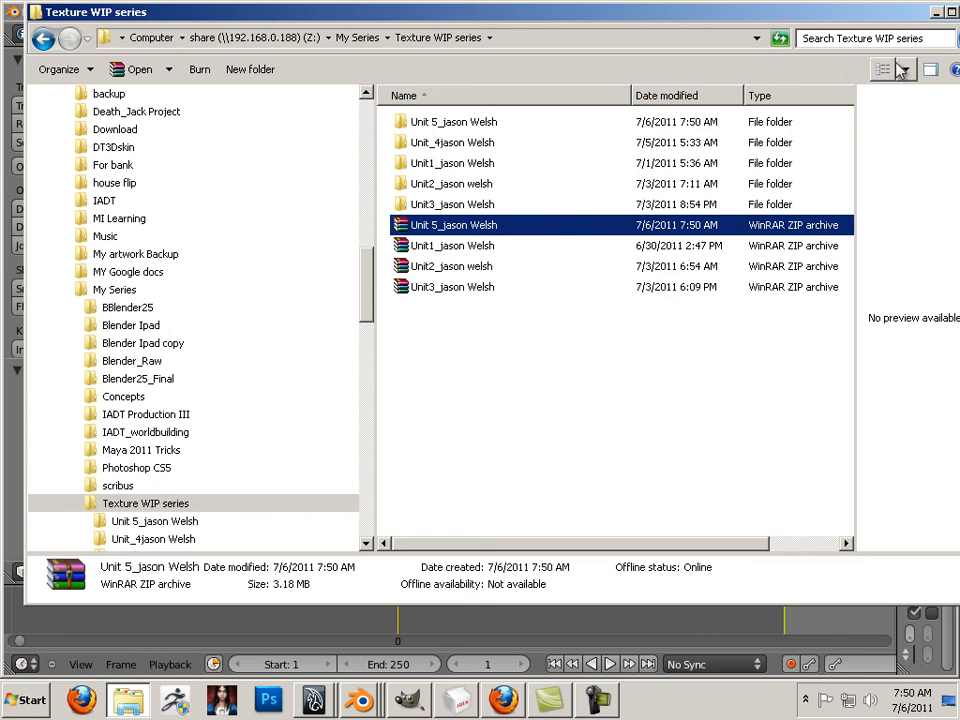
click(904, 70)
click(883, 175)
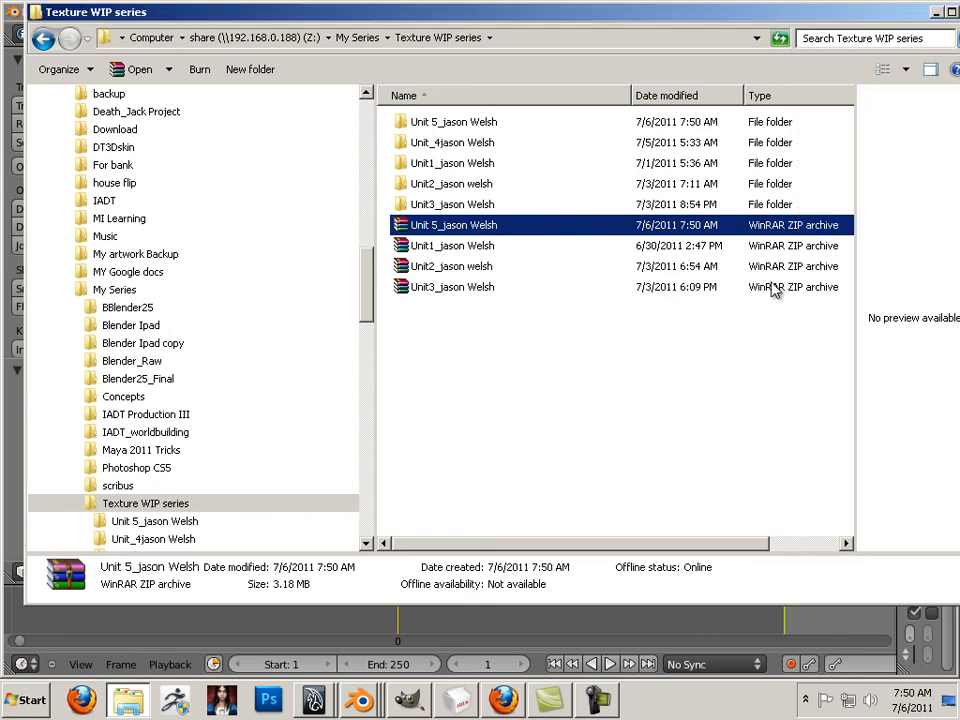
drag(660, 22, 562, 56)
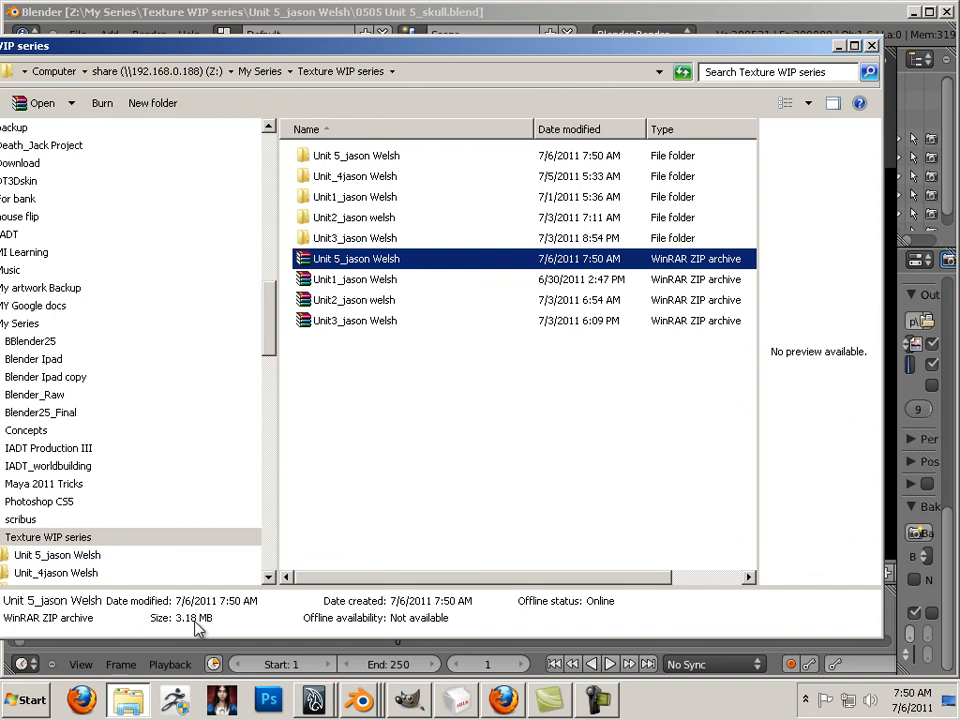
Check the uncompressed Unit 5 folder's size in its properties and compare it with the Unit 5 ZIP archive's size.
click(376, 162)
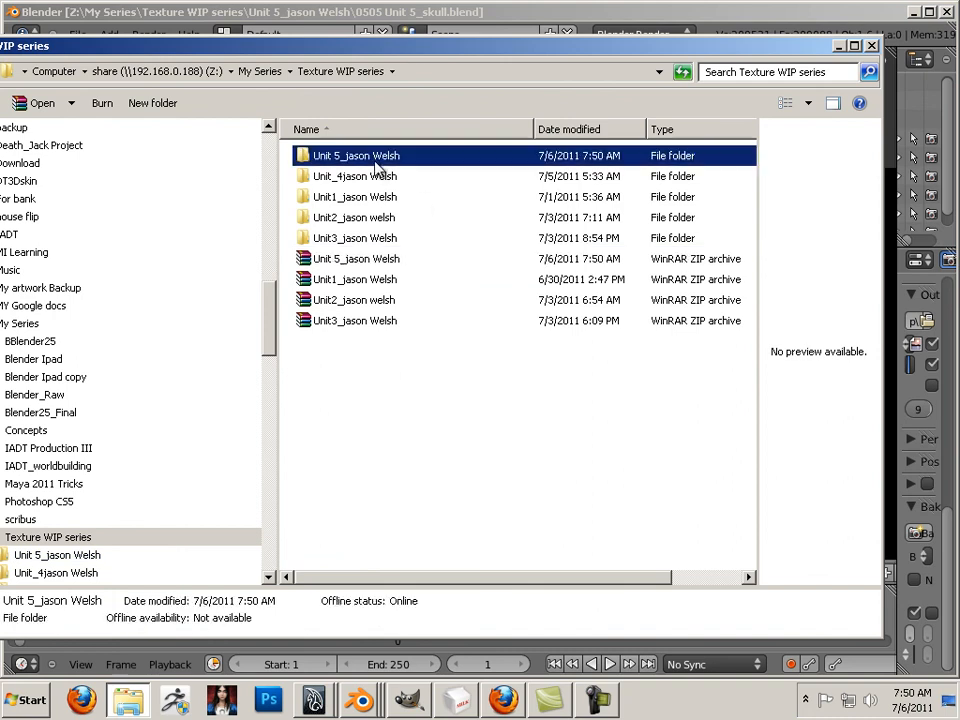
right_click(364, 160)
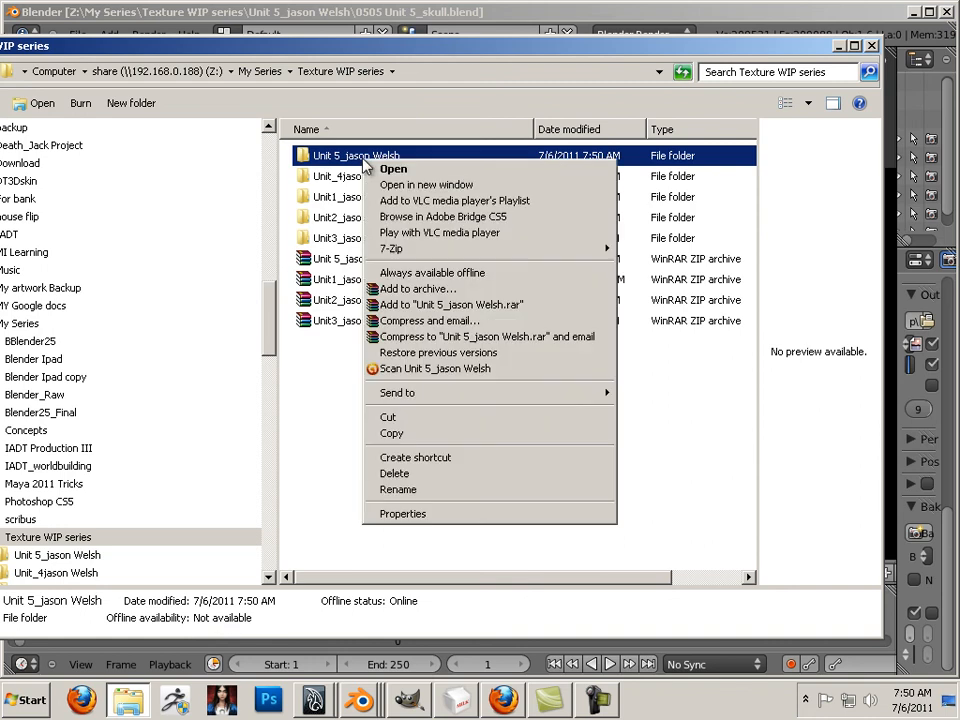
click(436, 514)
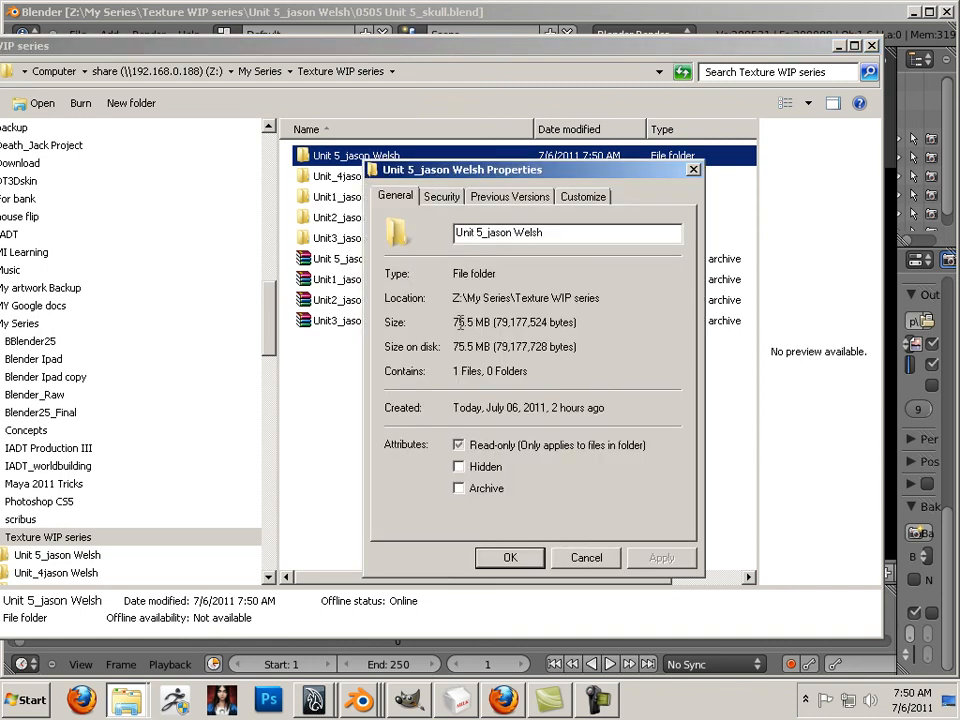
click(600, 553)
click(375, 262)
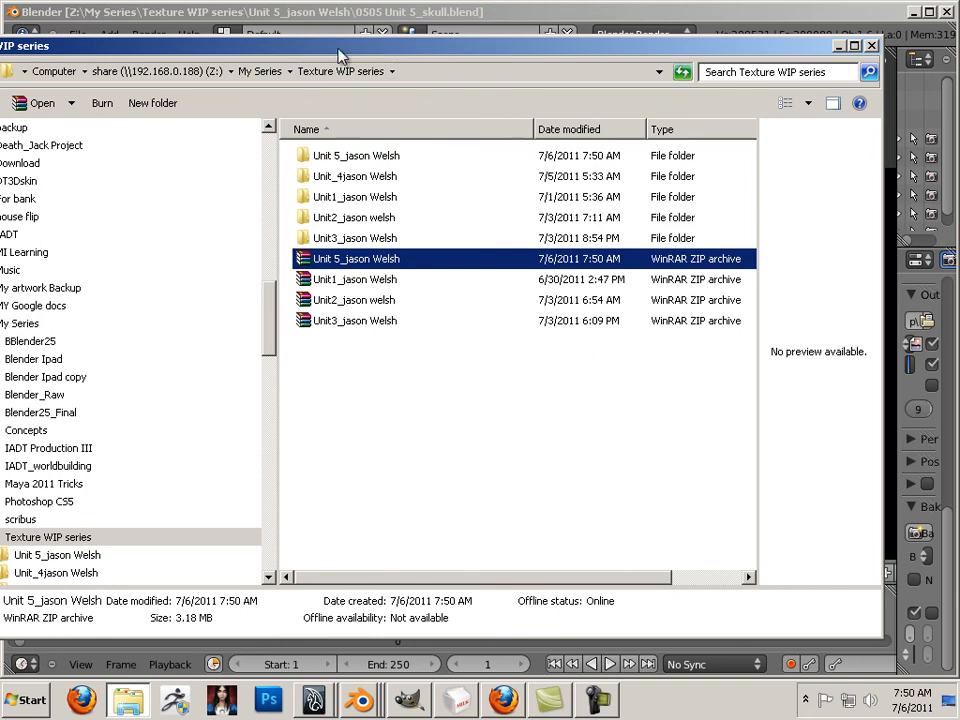
drag(355, 470, 367, 468)
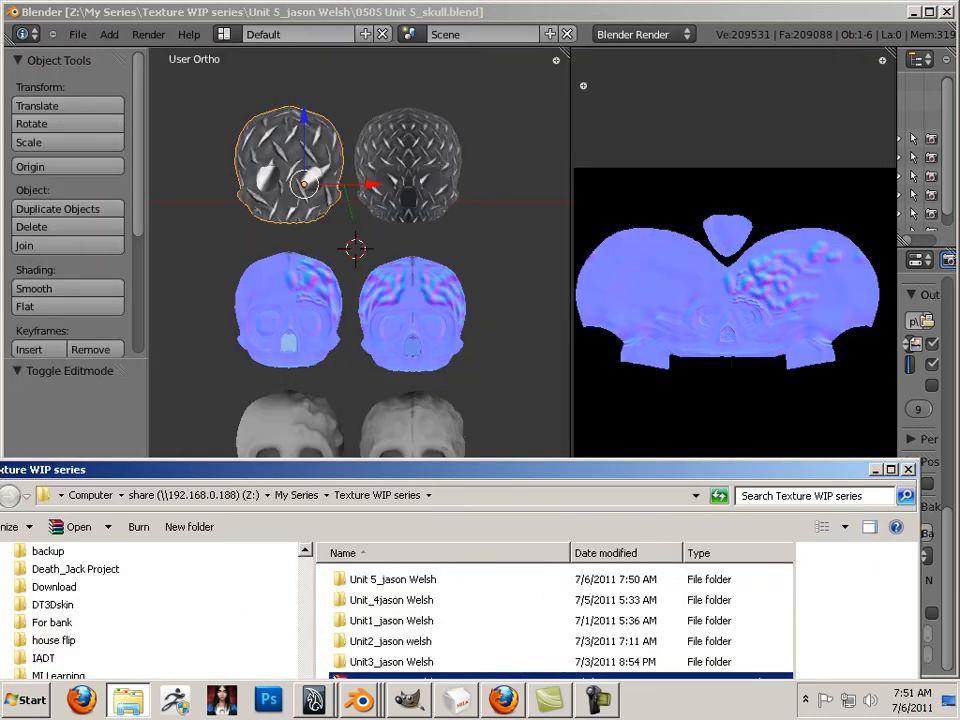